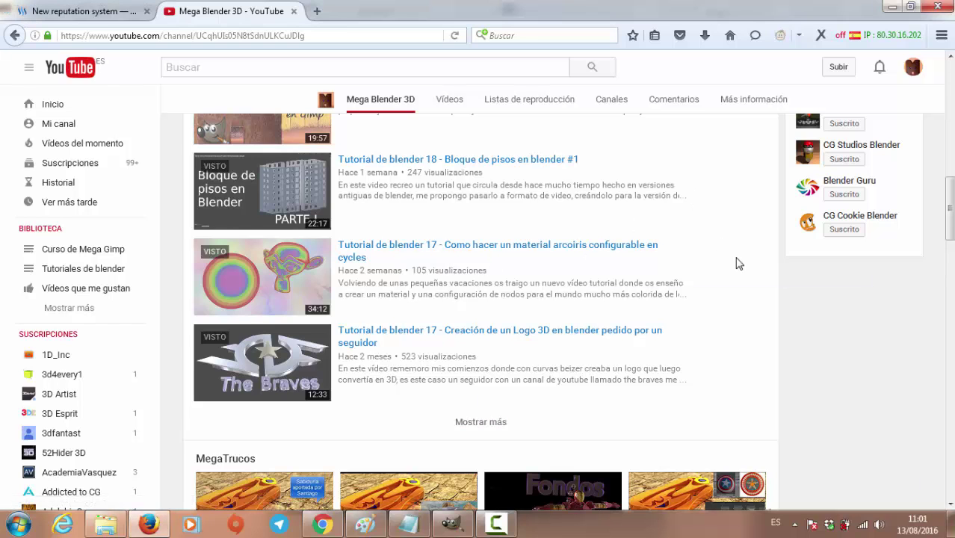
# - Glance at the stone-wall texture in GIMP, then return to the Cryonetic Studios YouTube channel
pyautogui.scroll(5, 737, 262)
pyautogui.scroll(5, 736, 262)
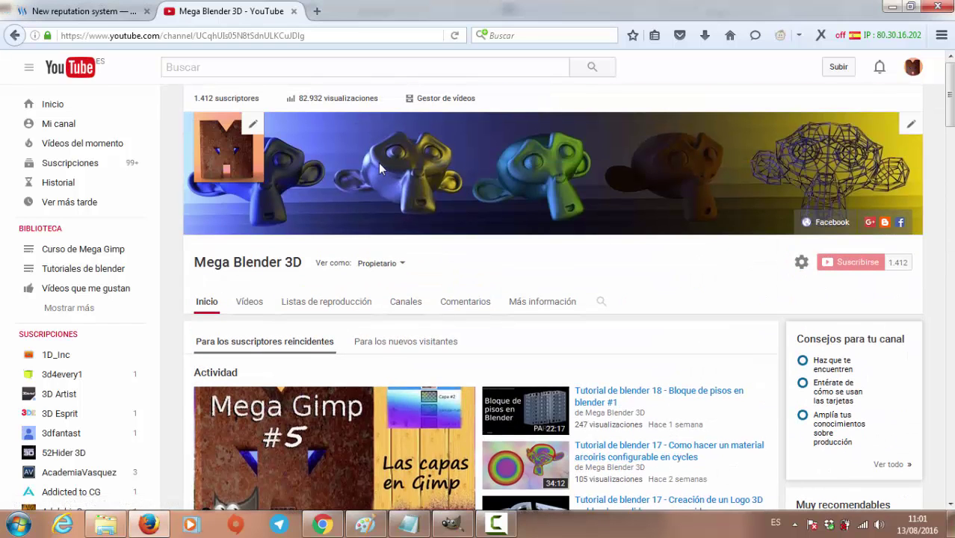
pyautogui.scroll(-1, 486, 211)
pyautogui.scroll(-2, 489, 213)
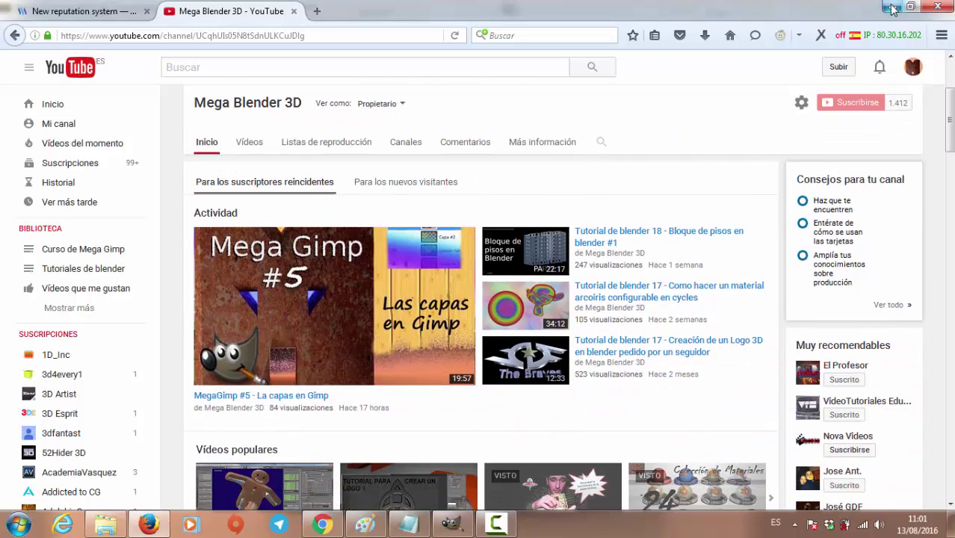
pyautogui.click(451, 525)
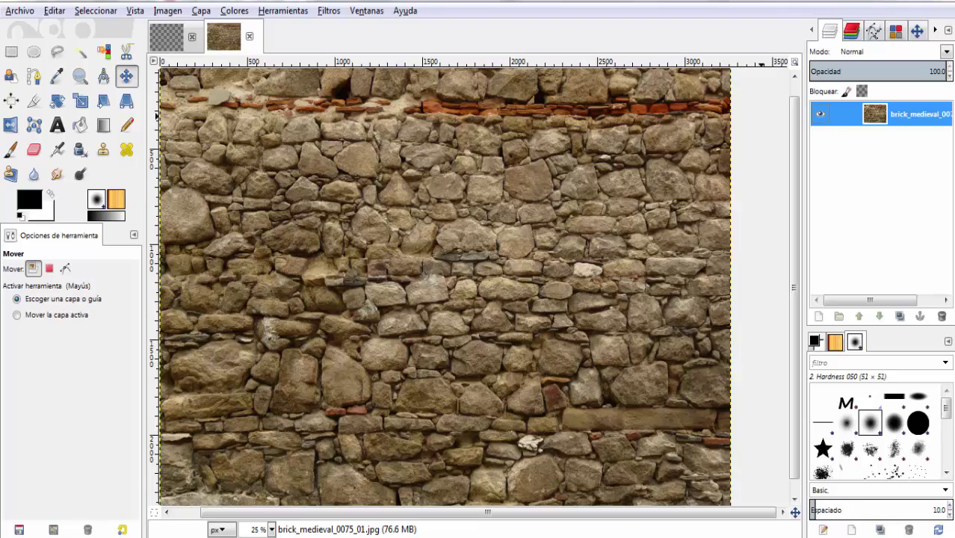
pyautogui.hotkey('alt', 'Tab')
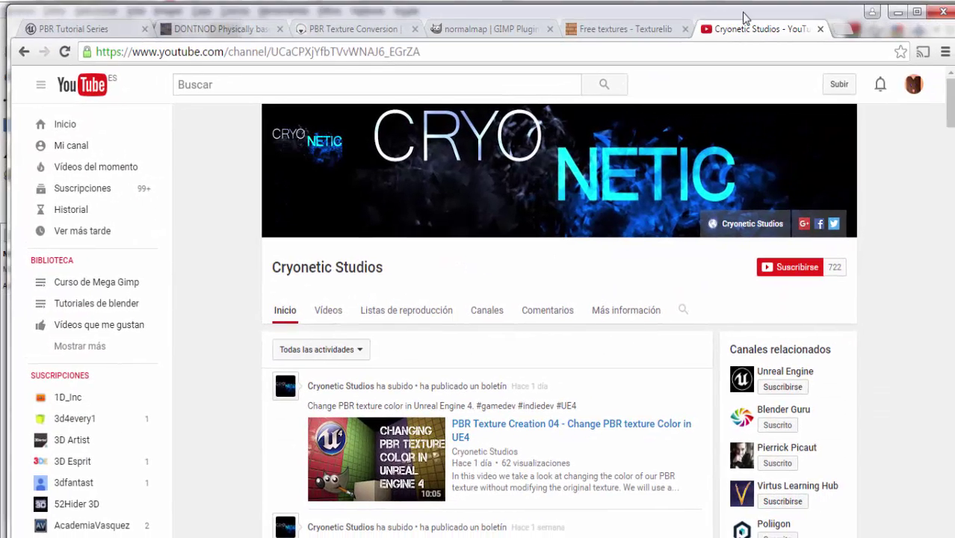
pyautogui.doubleClick(744, 11)
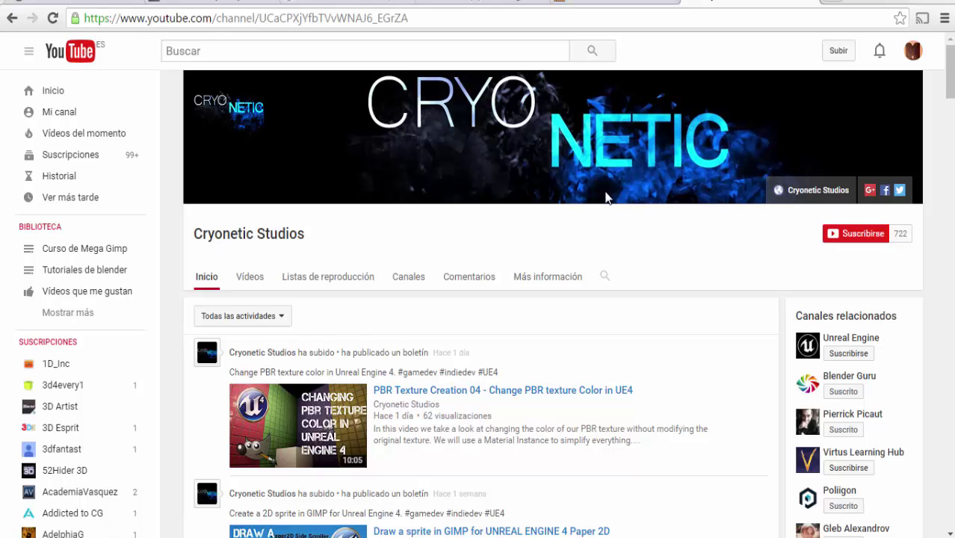
pyautogui.scroll(-5, 609, 198)
pyautogui.scroll(-4, 609, 204)
pyautogui.scroll(-4, 610, 208)
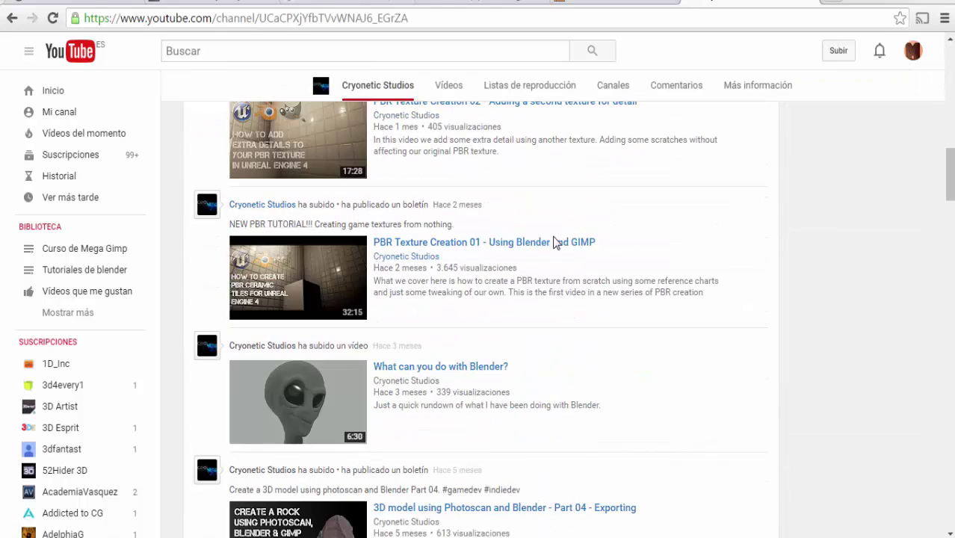
pyautogui.scroll(-4, 553, 243)
pyautogui.scroll(-1, 552, 244)
pyautogui.scroll(-4, 551, 247)
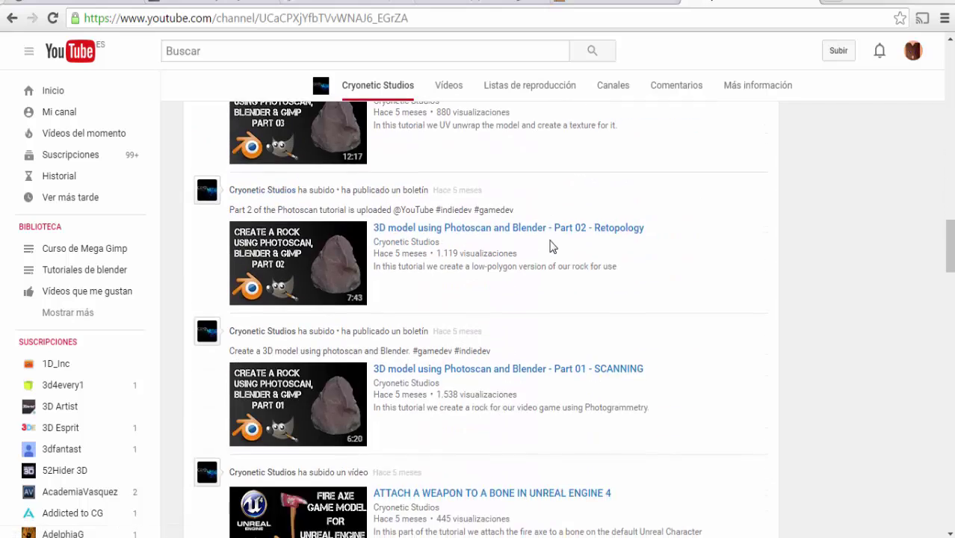
pyautogui.scroll(-5, 550, 246)
pyautogui.scroll(-5, 551, 246)
pyautogui.scroll(-5, 551, 247)
pyautogui.scroll(-5, 550, 247)
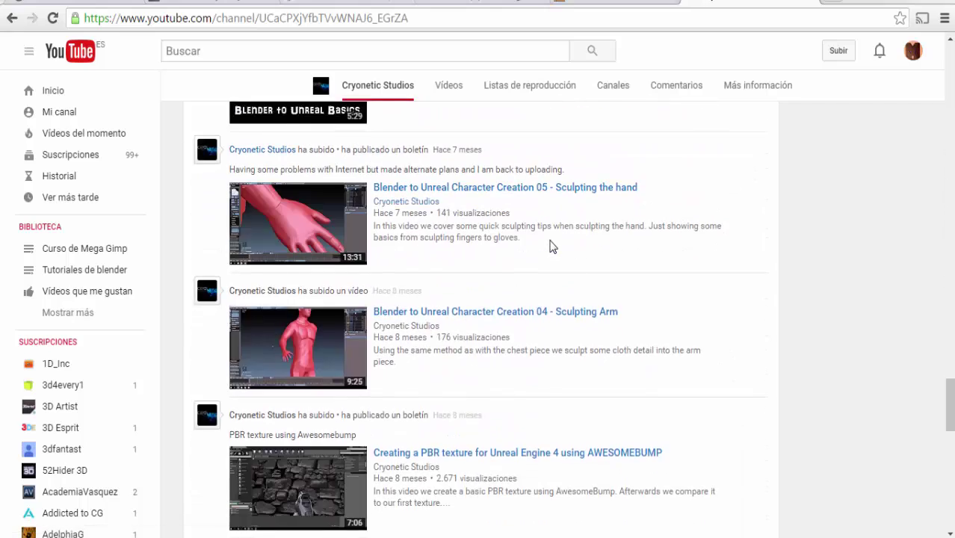
pyautogui.scroll(-4, 550, 247)
pyautogui.scroll(-4, 550, 245)
pyautogui.scroll(2, 550, 245)
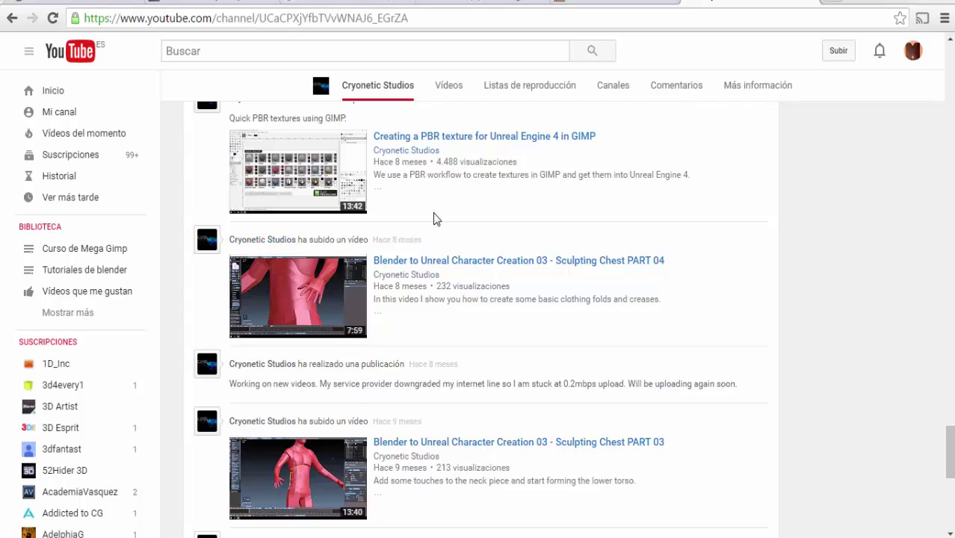
pyautogui.scroll(2, 435, 218)
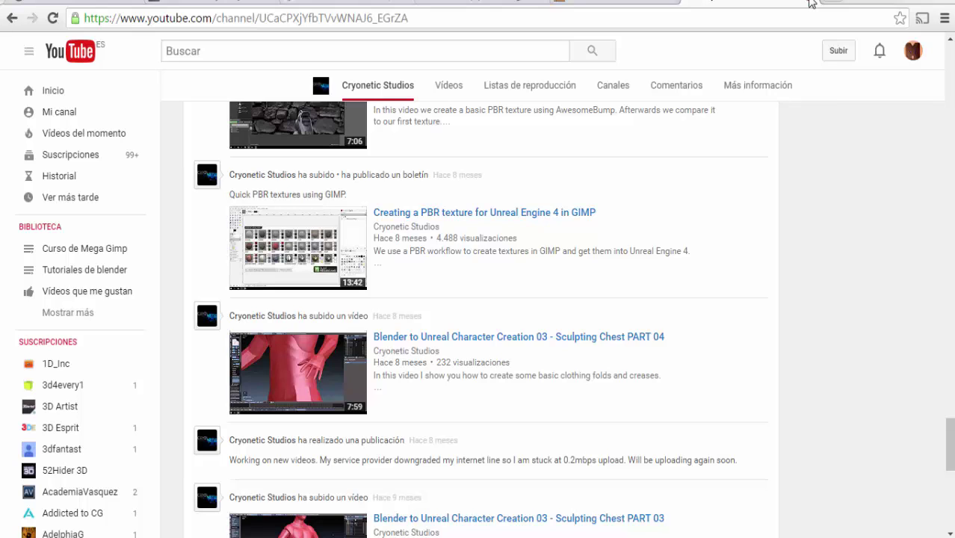
# - Browse texturelib.com's brick > medieval texture grid
pyautogui.click(587, 2)
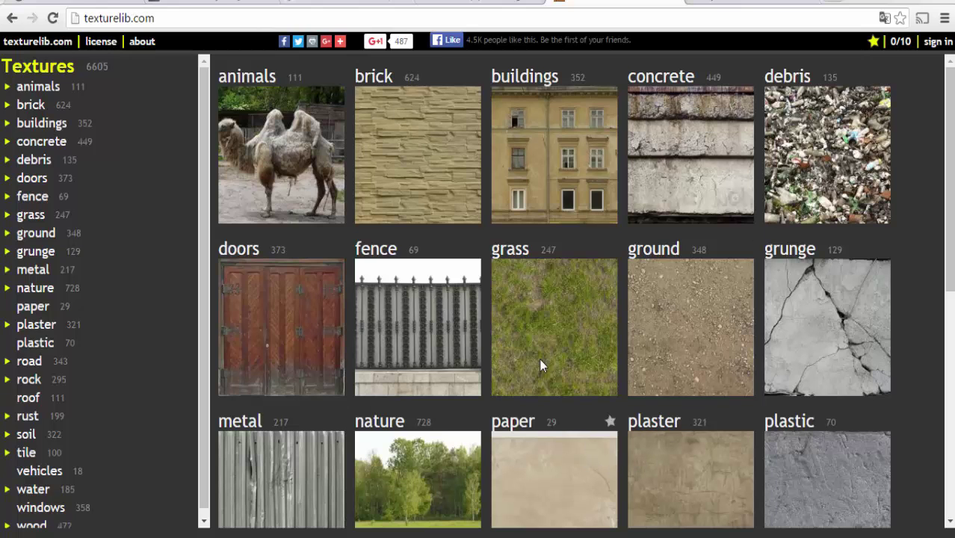
pyautogui.click(422, 111)
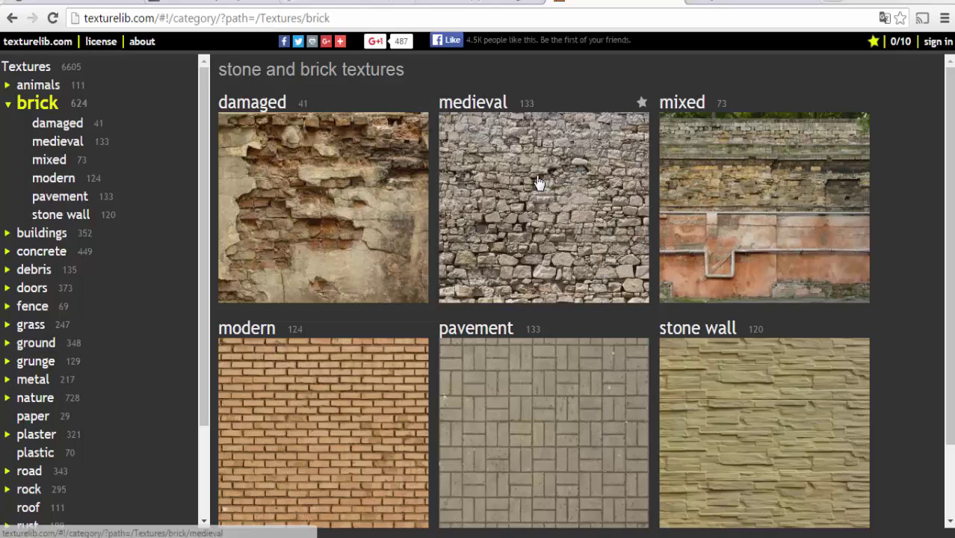
pyautogui.click(534, 184)
pyautogui.scroll(-3, 557, 187)
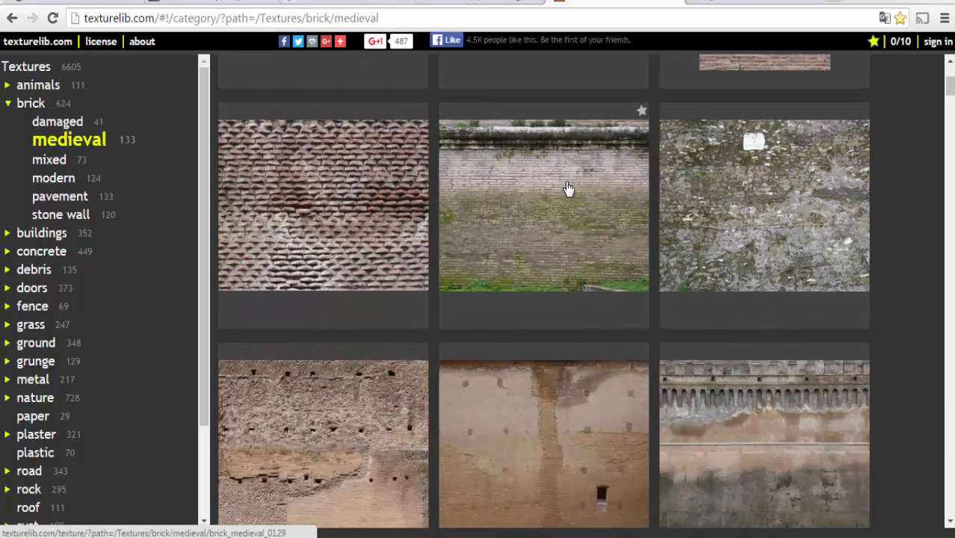
pyautogui.scroll(-5, 568, 190)
pyautogui.scroll(-2, 568, 188)
pyautogui.scroll(-2, 568, 191)
pyautogui.scroll(-3, 568, 193)
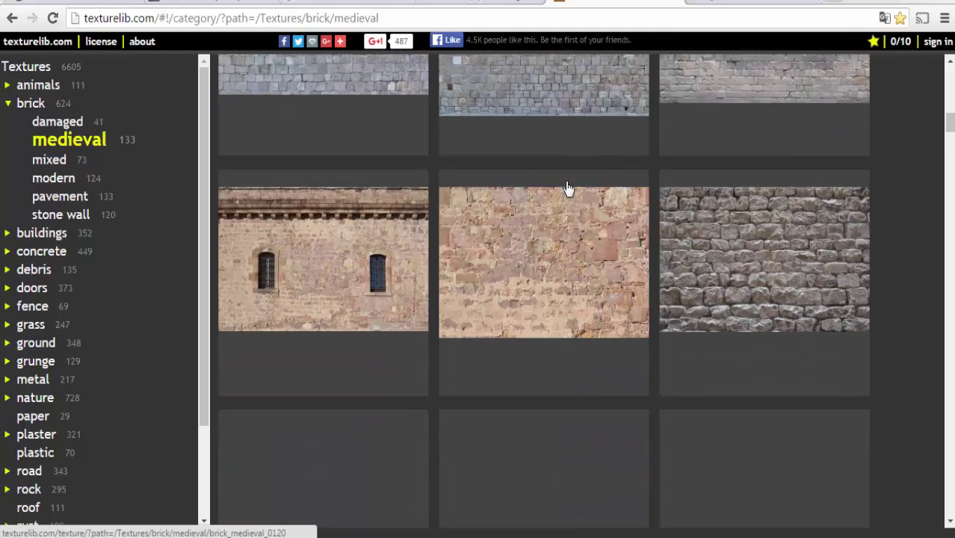
pyautogui.scroll(-3, 568, 196)
pyautogui.scroll(-2, 568, 195)
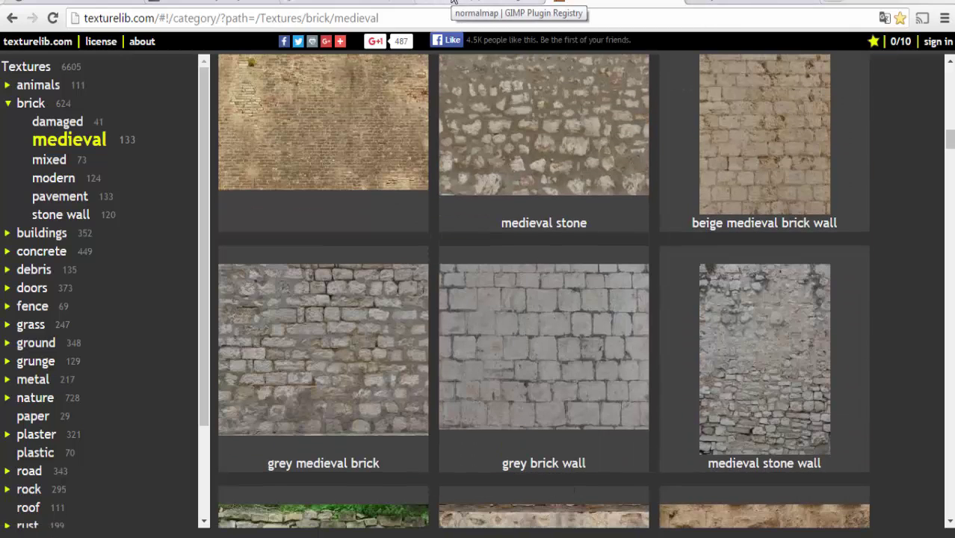
# - Move through the YouTube channel and normalmap plugin tabs to the Unreal forum's PBR Tutorial Series thread
pyautogui.click(748, 3)
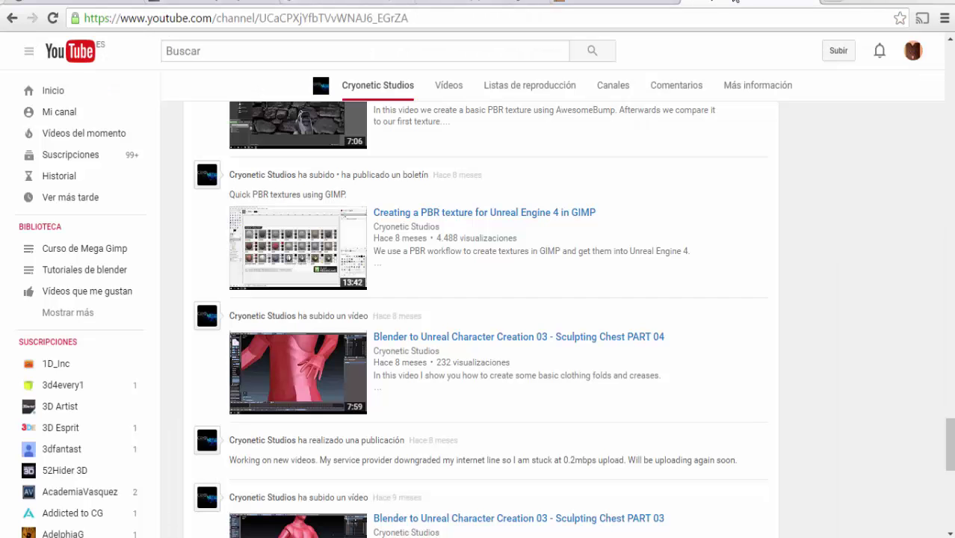
pyautogui.click(384, 215)
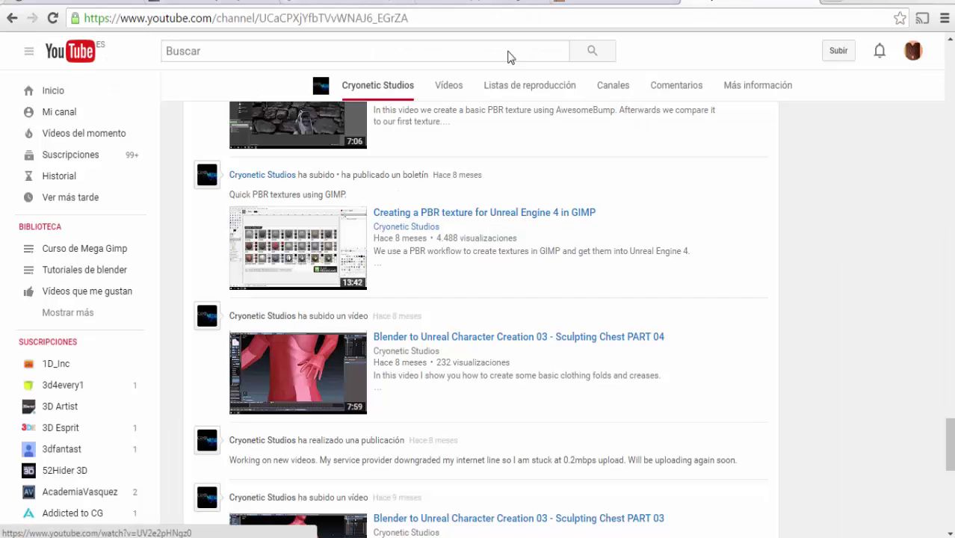
pyautogui.click(502, 5)
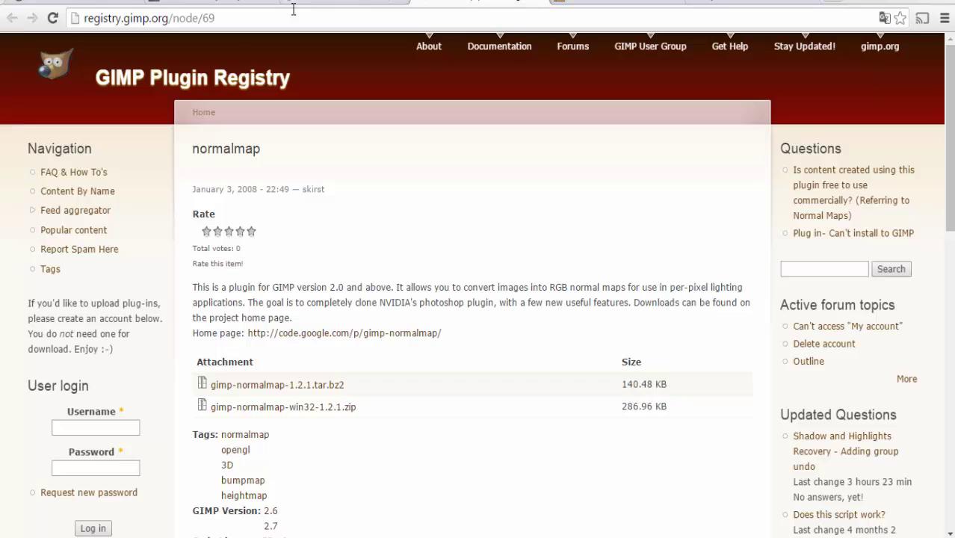
pyautogui.hotkey('ctrl', 'Tab')
pyautogui.scroll(5, 488, 157)
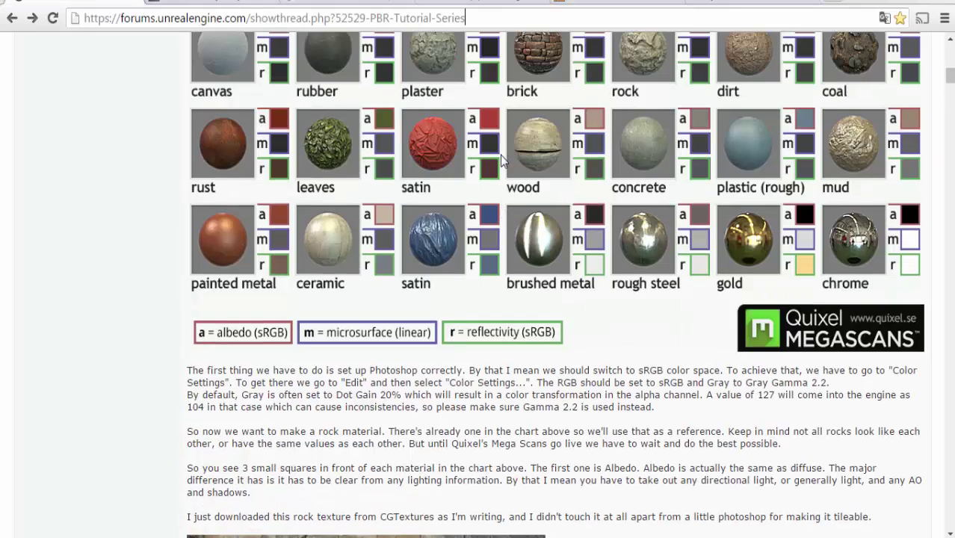
pyautogui.scroll(5, 500, 155)
pyautogui.scroll(1, 502, 159)
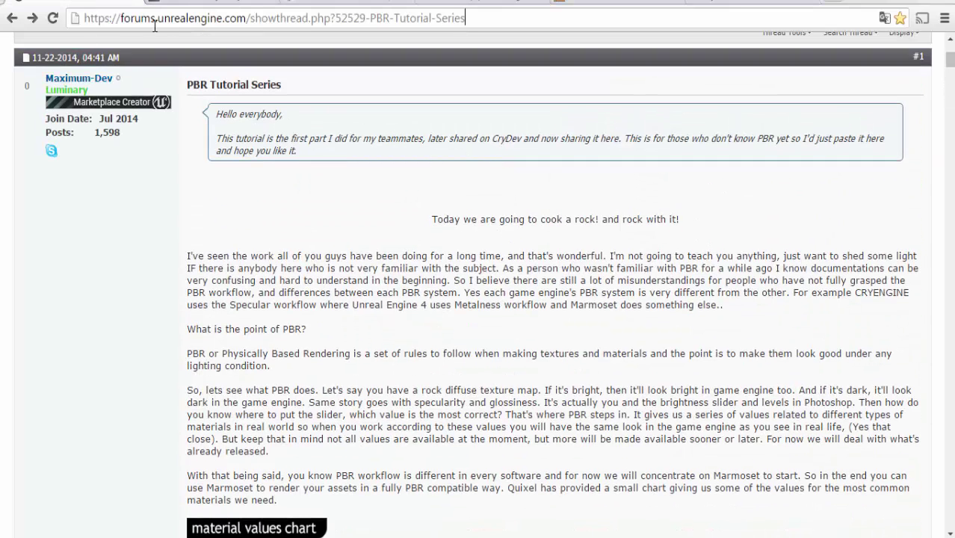
pyautogui.scroll(1, 576, 119)
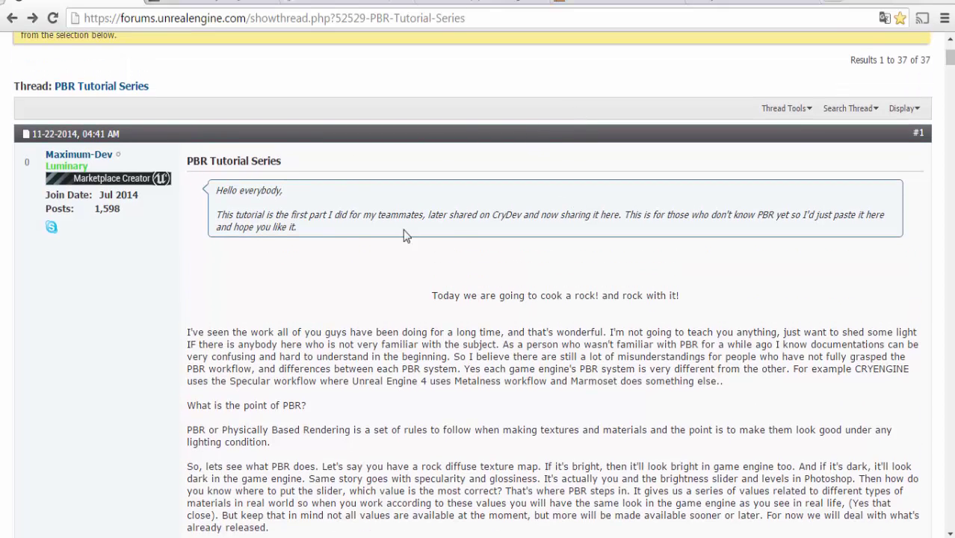
pyautogui.scroll(-4, 406, 235)
pyautogui.scroll(-1, 452, 239)
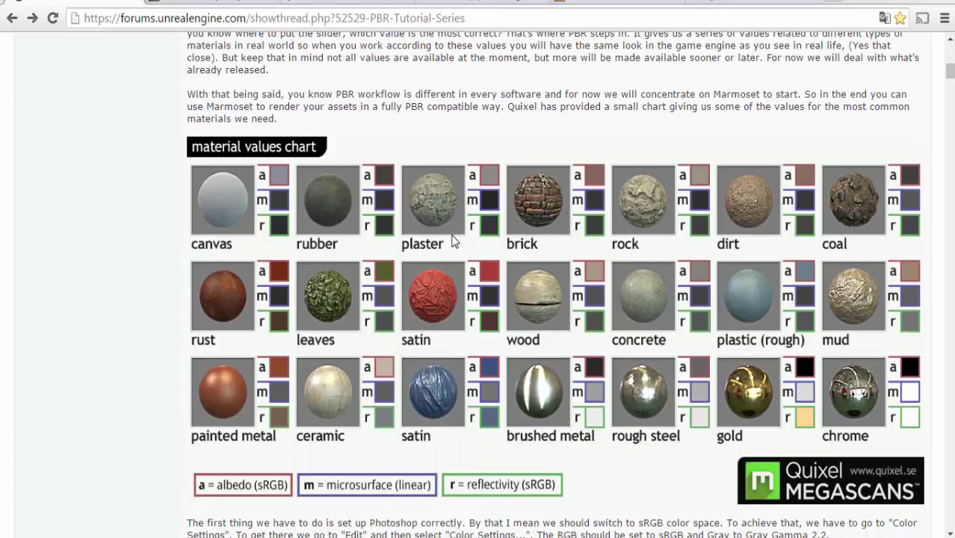
pyautogui.scroll(-2, 470, 261)
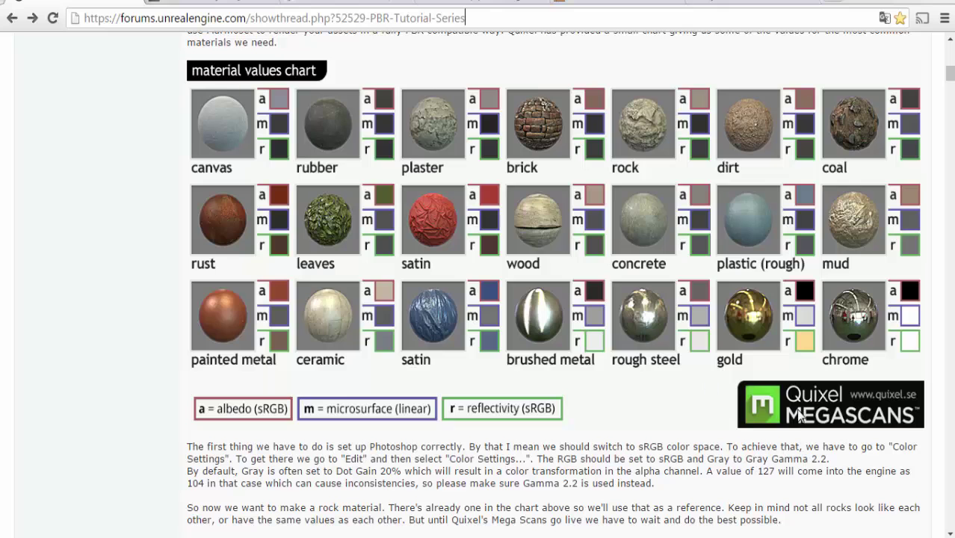
pyautogui.scroll(-5, 532, 172)
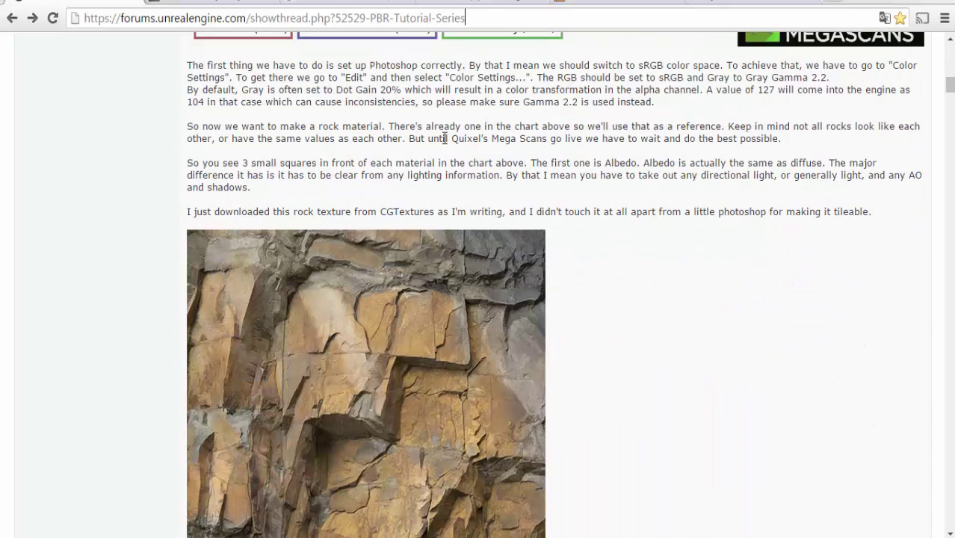
pyautogui.scroll(-5, 542, 413)
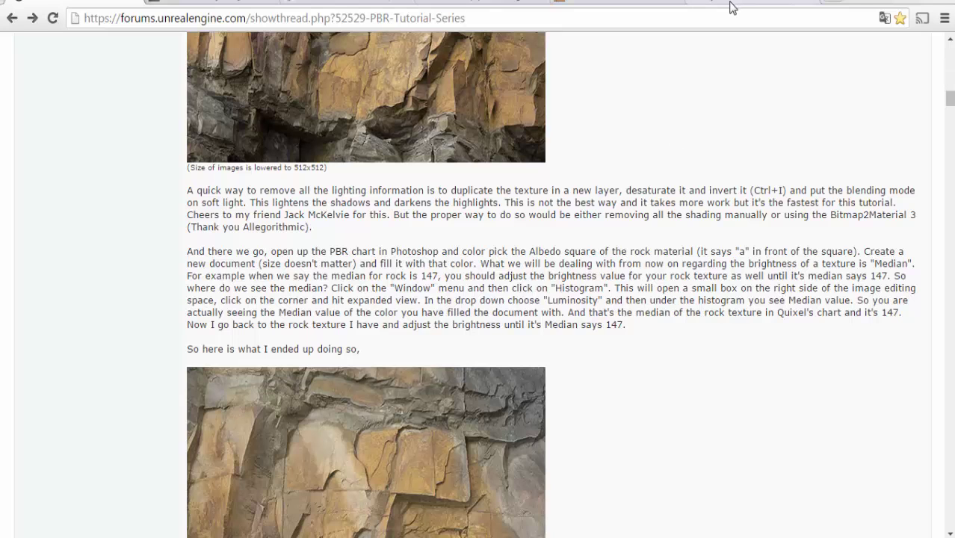
pyautogui.scroll(-5, 567, 241)
pyautogui.scroll(-4, 568, 244)
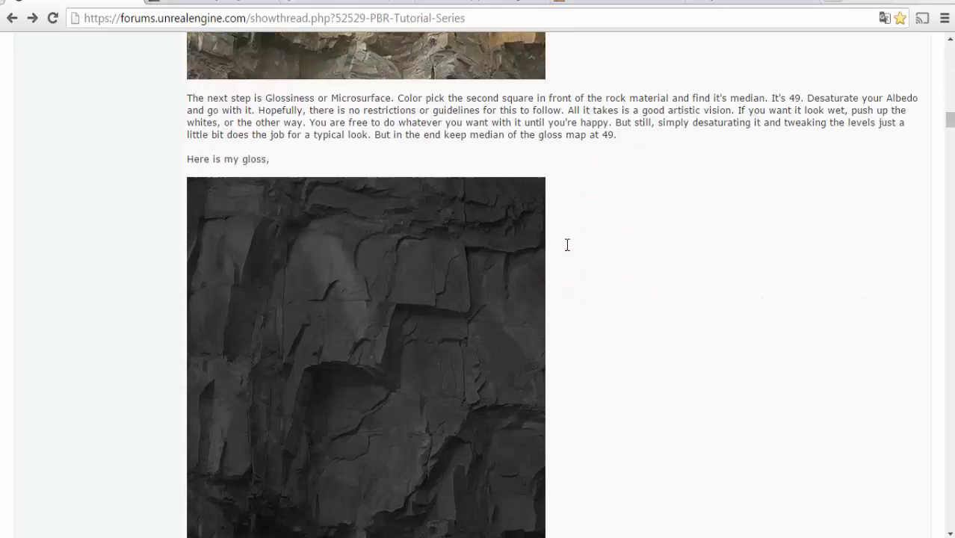
pyautogui.scroll(-3, 568, 245)
pyautogui.scroll(1, 567, 241)
pyautogui.scroll(7, 523, 242)
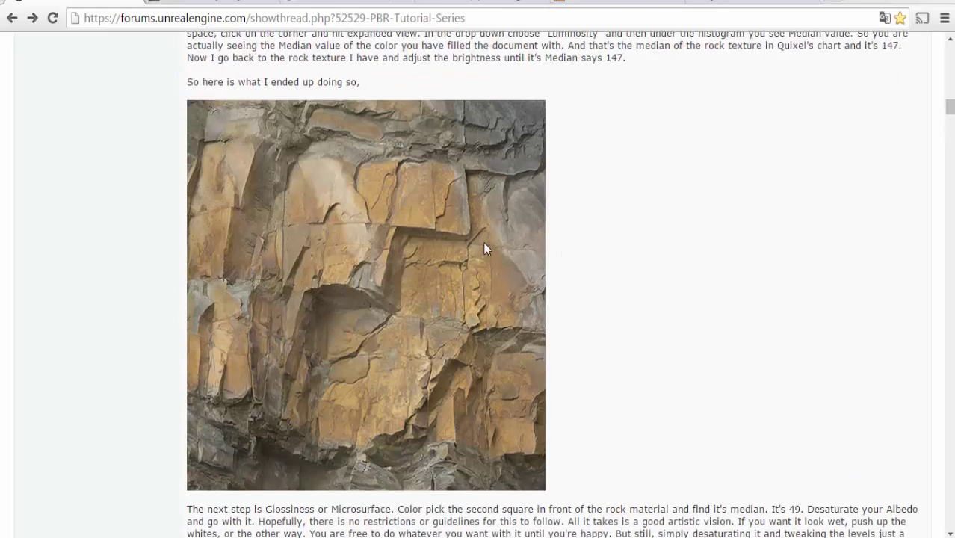
pyautogui.scroll(1, 448, 250)
pyautogui.scroll(-2, 499, 256)
pyautogui.scroll(-2, 468, 206)
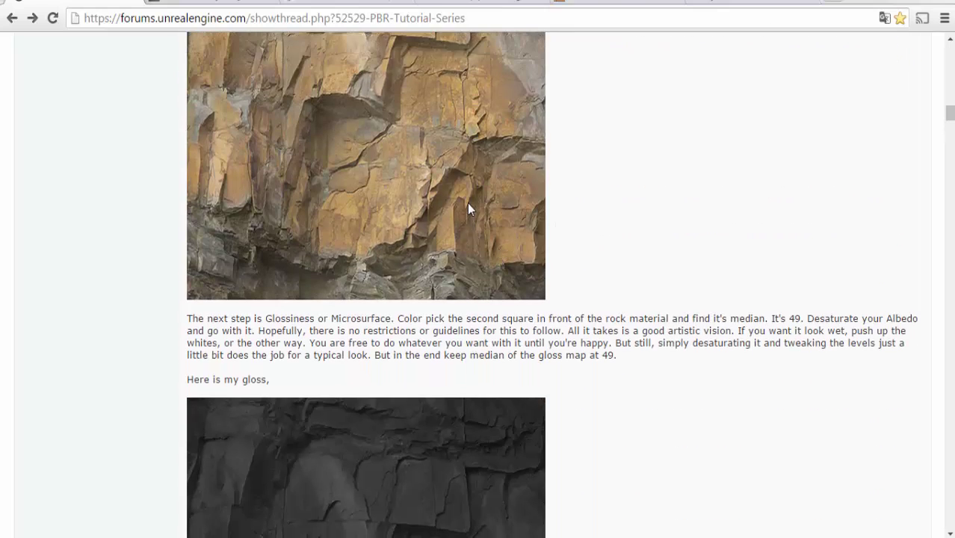
pyautogui.scroll(1, 471, 210)
pyautogui.scroll(-4, 389, 217)
pyautogui.scroll(-2, 366, 223)
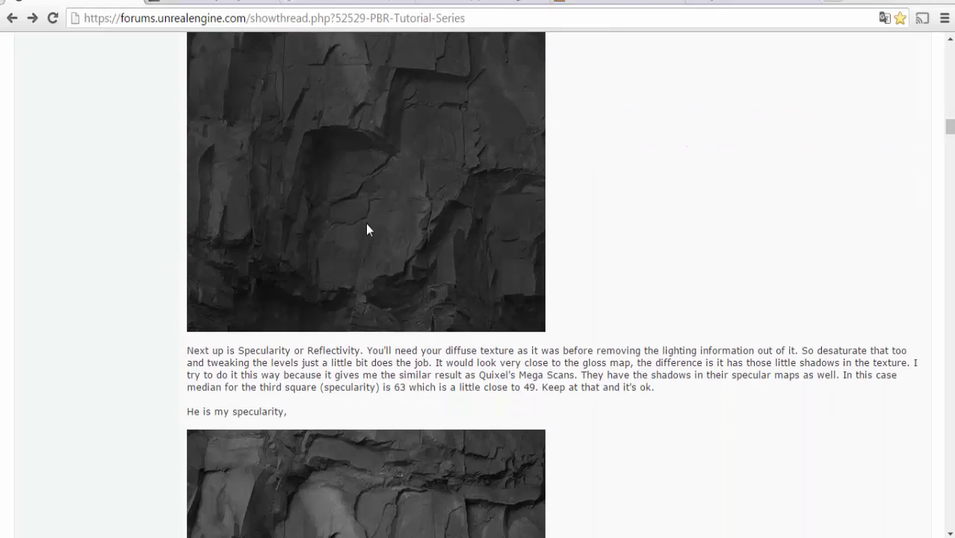
pyautogui.scroll(-1, 365, 223)
pyautogui.scroll(4, 351, 213)
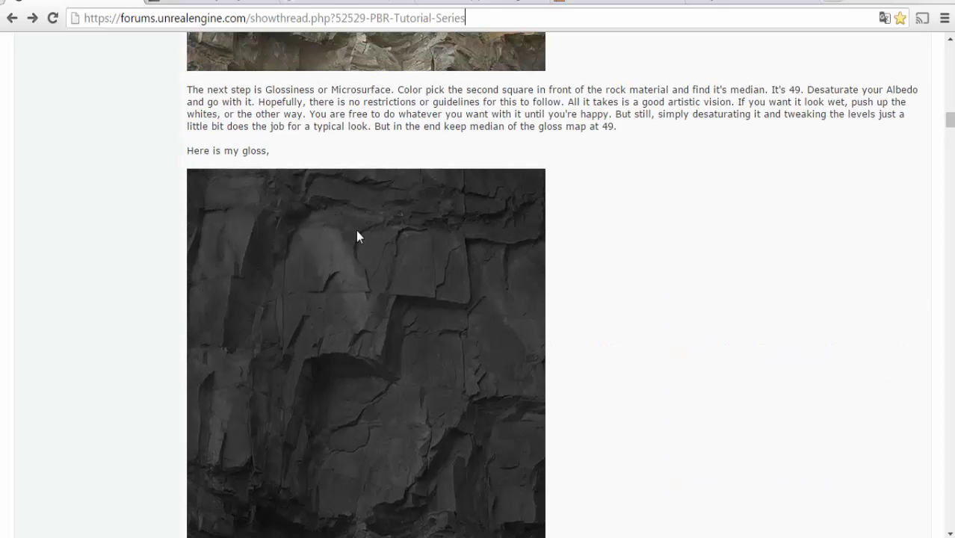
pyautogui.scroll(-4, 357, 237)
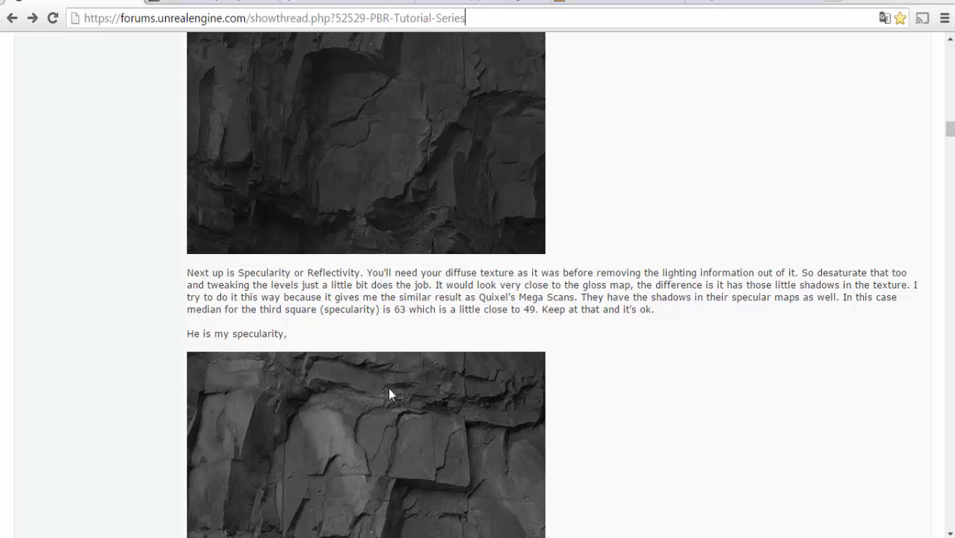
pyautogui.scroll(-1, 388, 387)
pyautogui.scroll(-2, 385, 377)
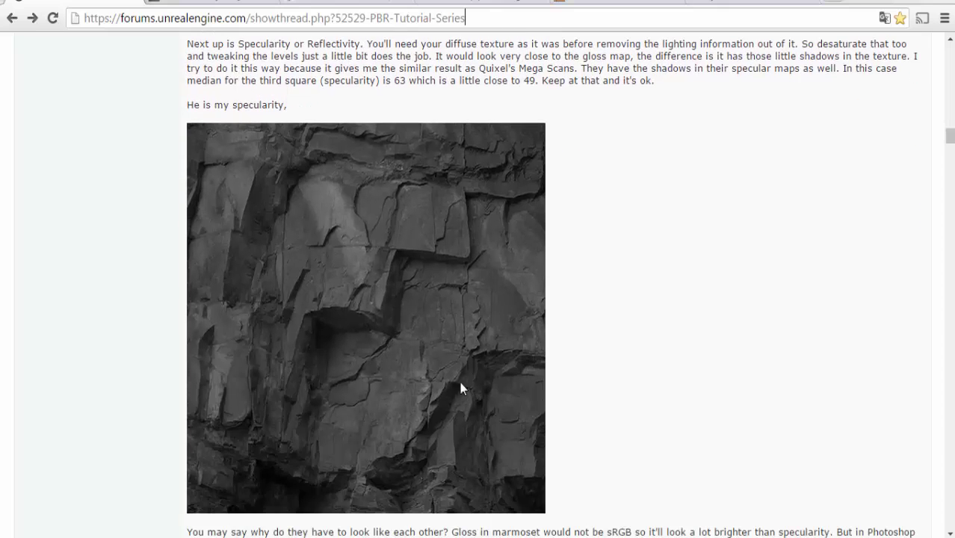
pyautogui.scroll(-1, 556, 395)
pyautogui.scroll(-4, 555, 389)
pyautogui.scroll(9, 552, 384)
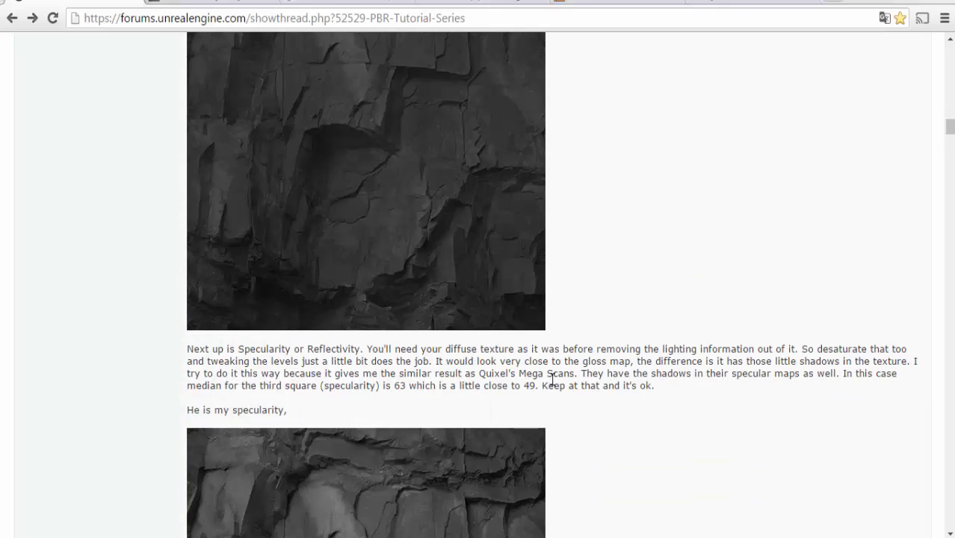
pyautogui.scroll(5, 552, 381)
pyautogui.scroll(5, 551, 383)
pyautogui.scroll(5, 551, 381)
pyautogui.scroll(5, 551, 381)
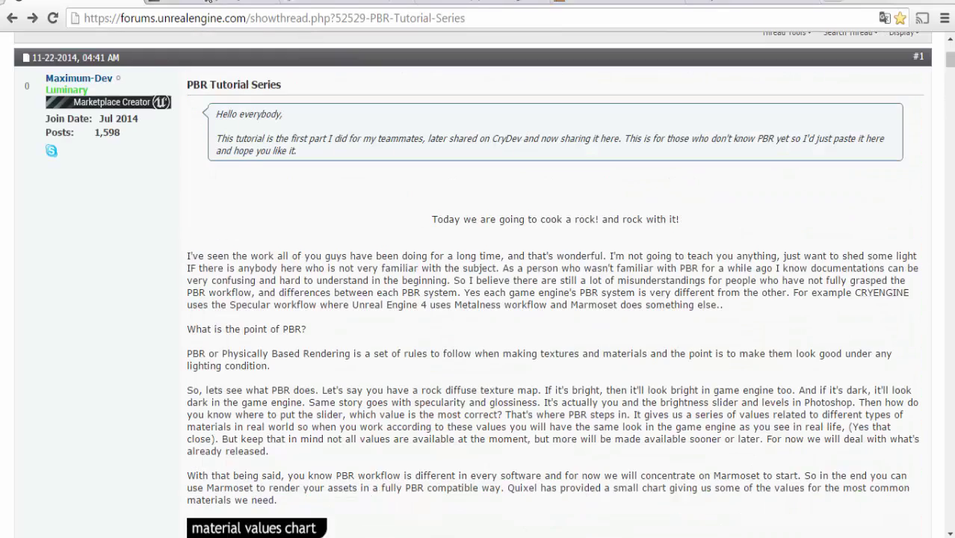
# - Scroll through the DONTNOD PBR chart on seblagarde.wordpress.com to base colour values like Coal: 50
pyautogui.click(237, 4)
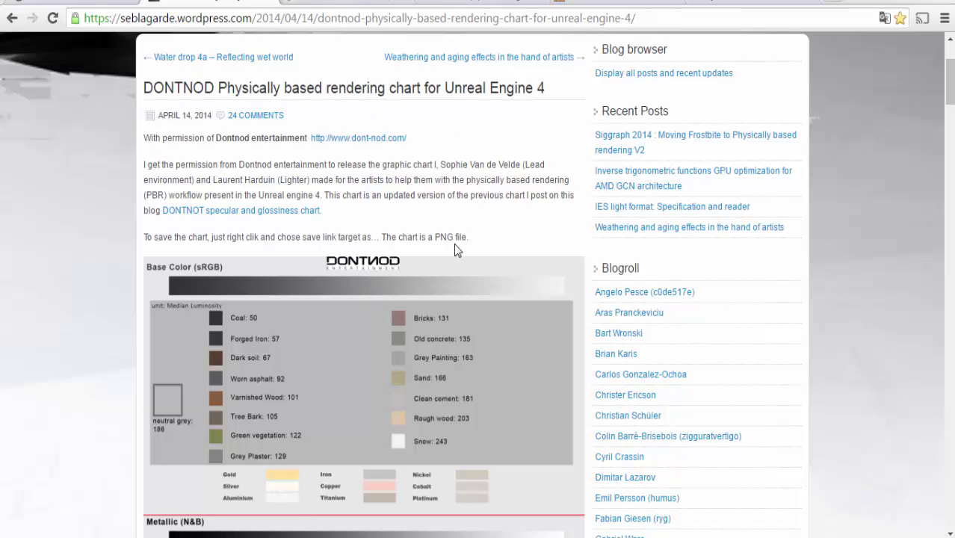
pyautogui.scroll(-1, 448, 246)
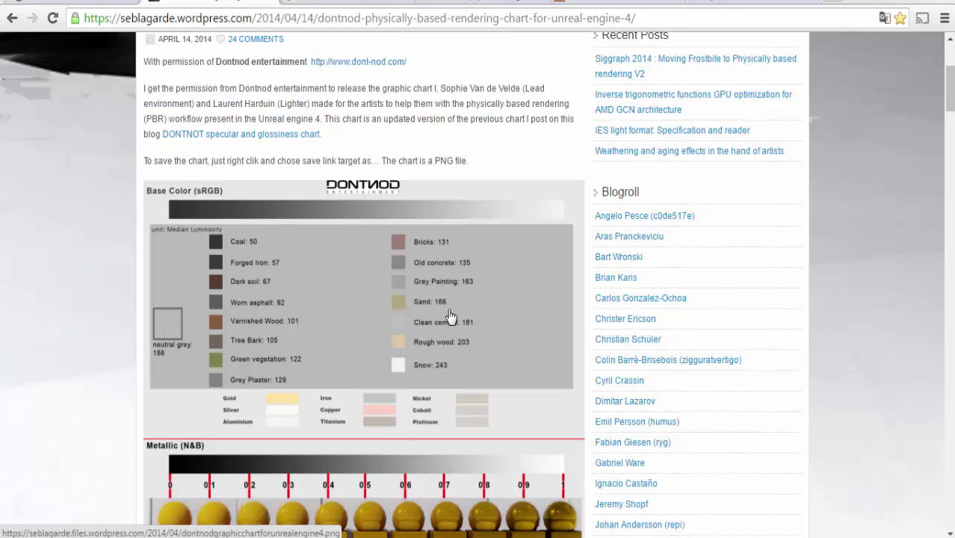
pyautogui.scroll(-1, 469, 296)
pyautogui.scroll(-3, 469, 293)
pyautogui.scroll(-1, 456, 297)
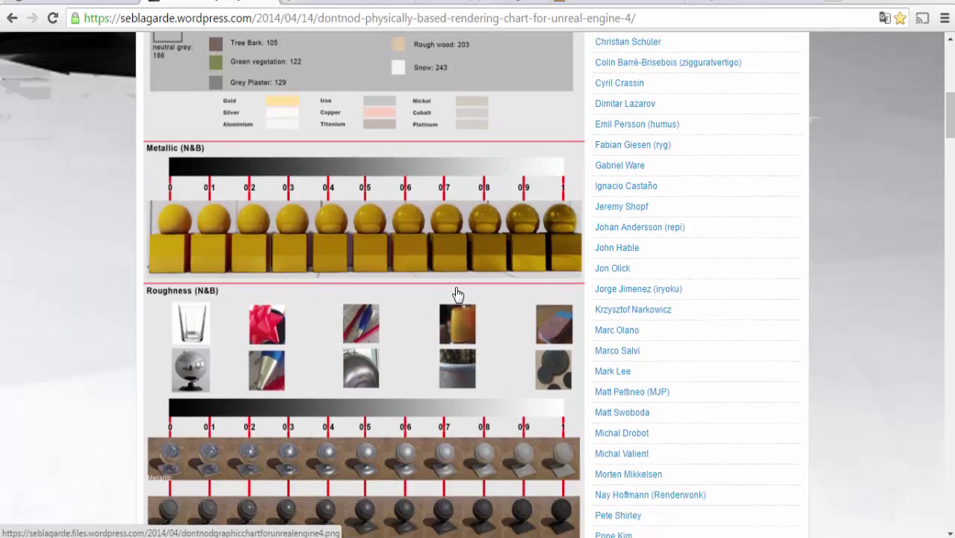
pyautogui.scroll(-2, 321, 396)
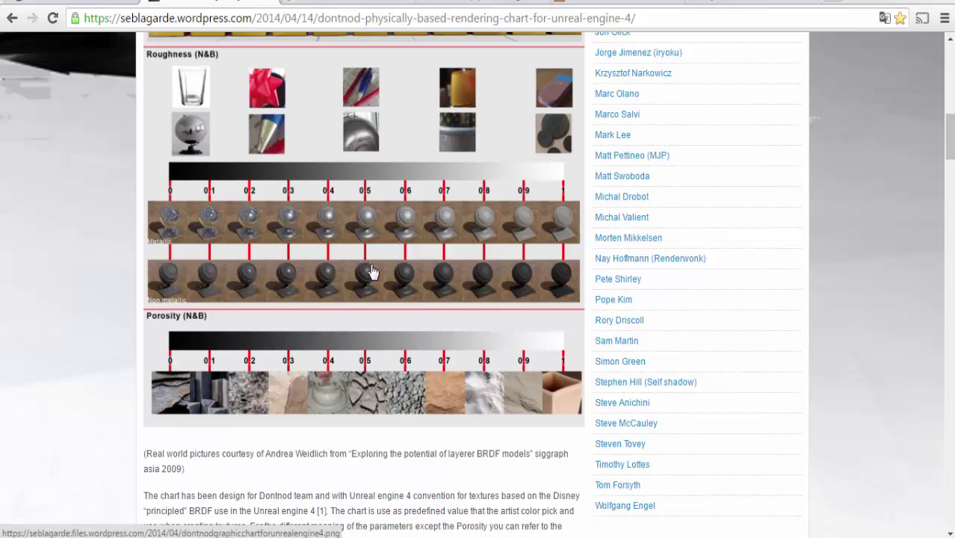
pyautogui.scroll(5, 366, 269)
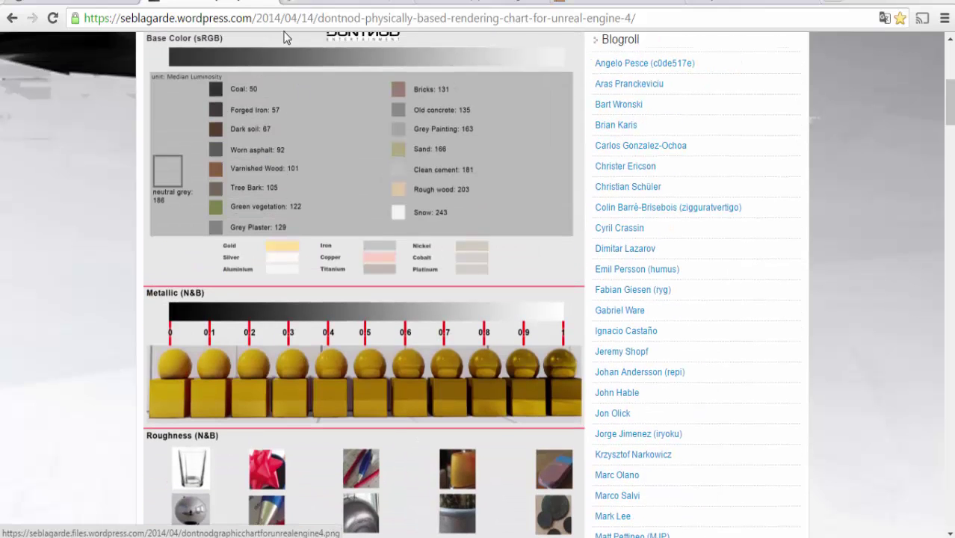
# - Read through Marmoset's Toolbag 2 PBR Texture Conversion tutorial and return to its table of contents
pyautogui.click(321, 1)
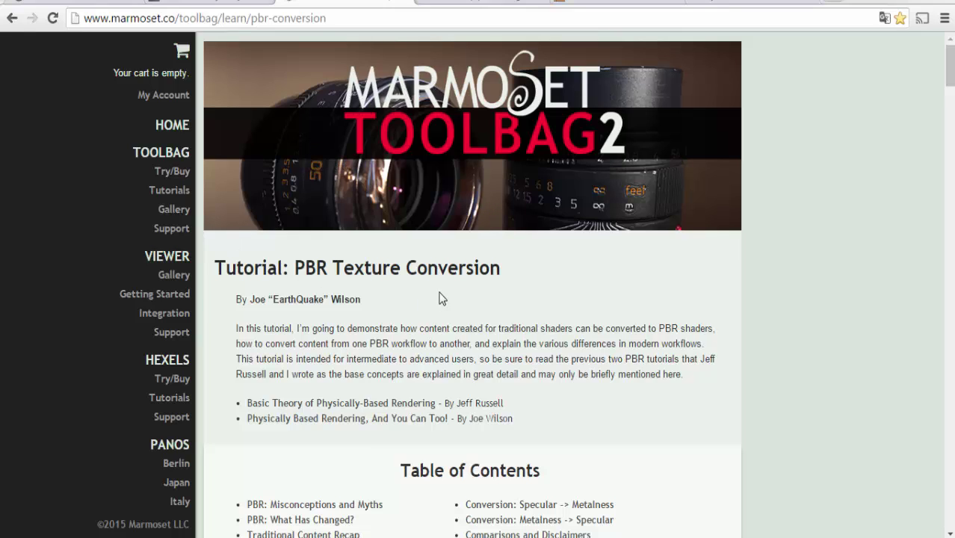
pyautogui.scroll(-4, 603, 278)
pyautogui.scroll(-4, 588, 320)
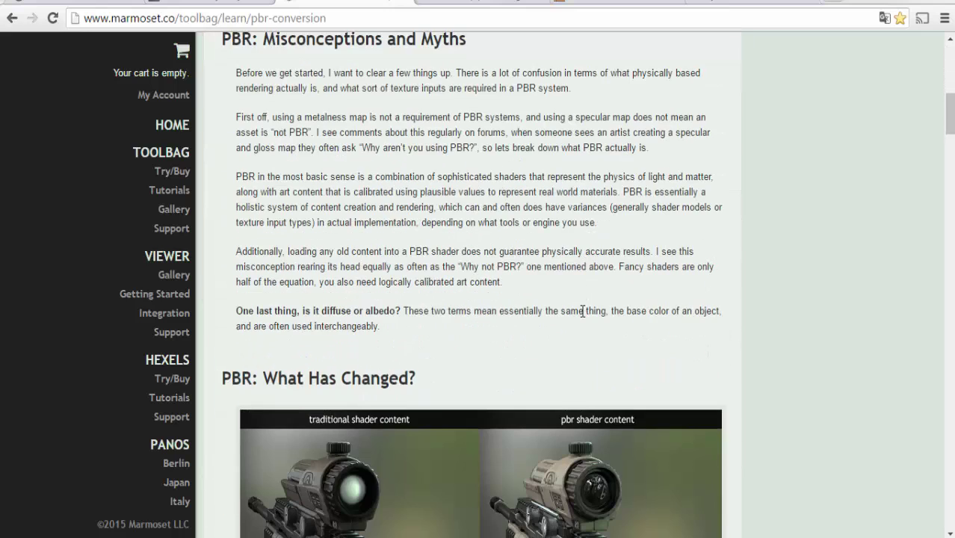
pyautogui.scroll(-2, 582, 310)
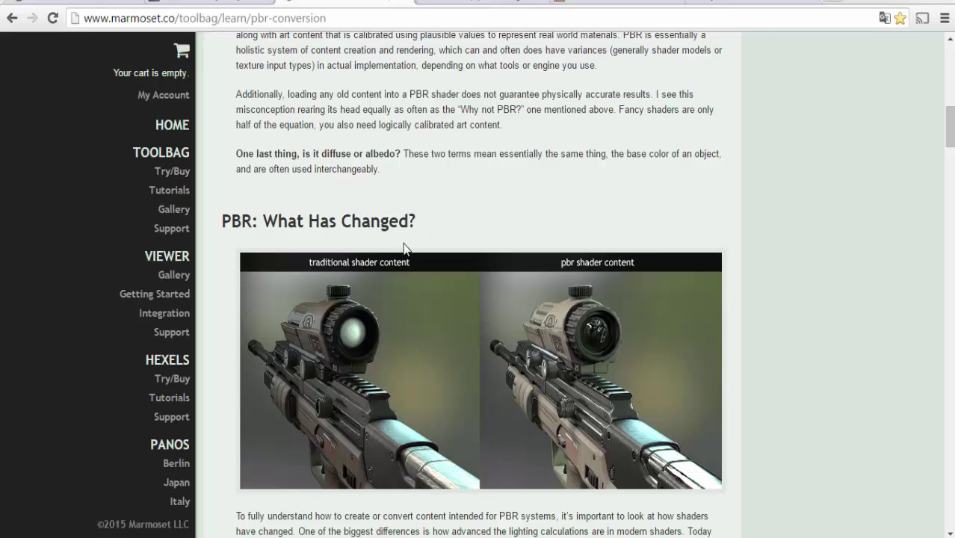
pyautogui.scroll(-2, 384, 325)
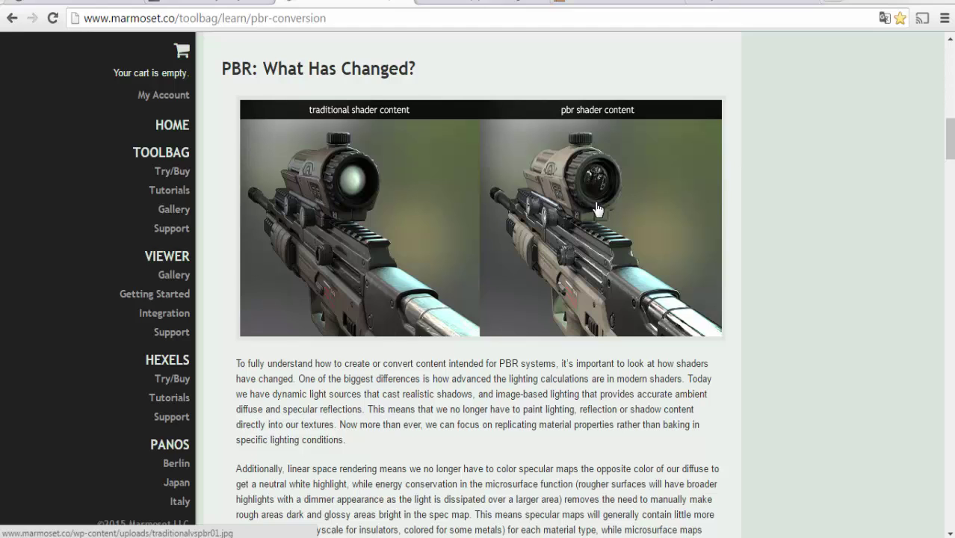
pyautogui.scroll(-8, 568, 258)
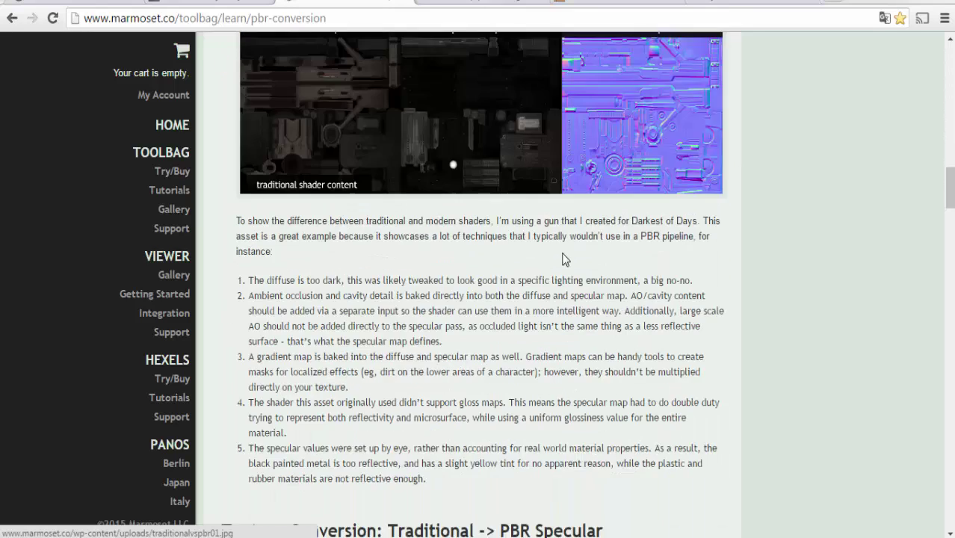
pyautogui.scroll(-4, 565, 258)
pyautogui.scroll(4, 562, 259)
pyautogui.scroll(2, 546, 207)
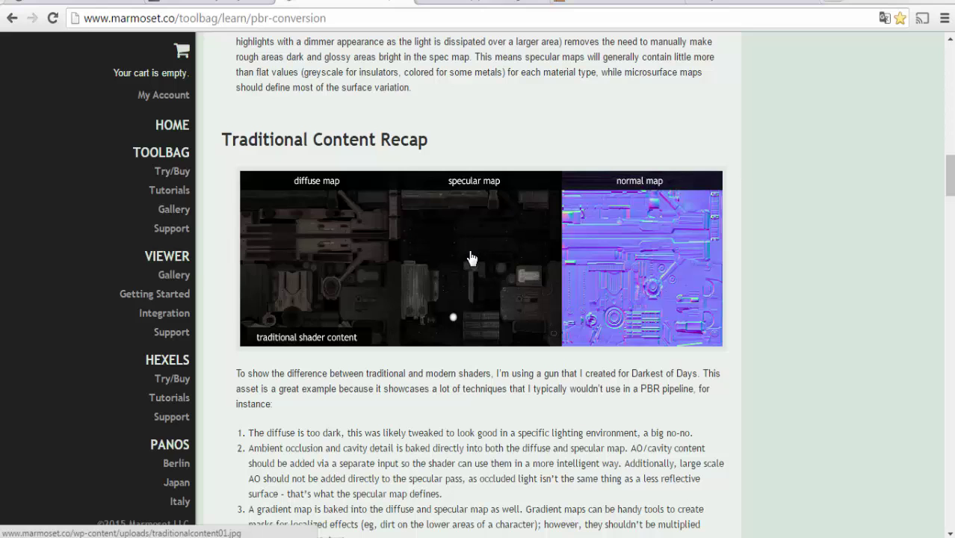
pyautogui.scroll(-1, 471, 257)
pyautogui.scroll(-6, 471, 257)
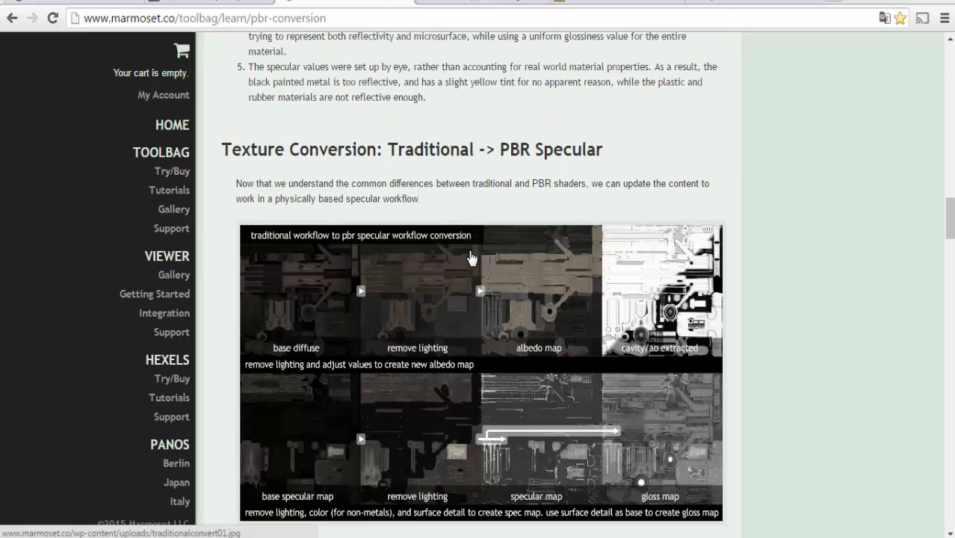
pyautogui.scroll(-1, 471, 258)
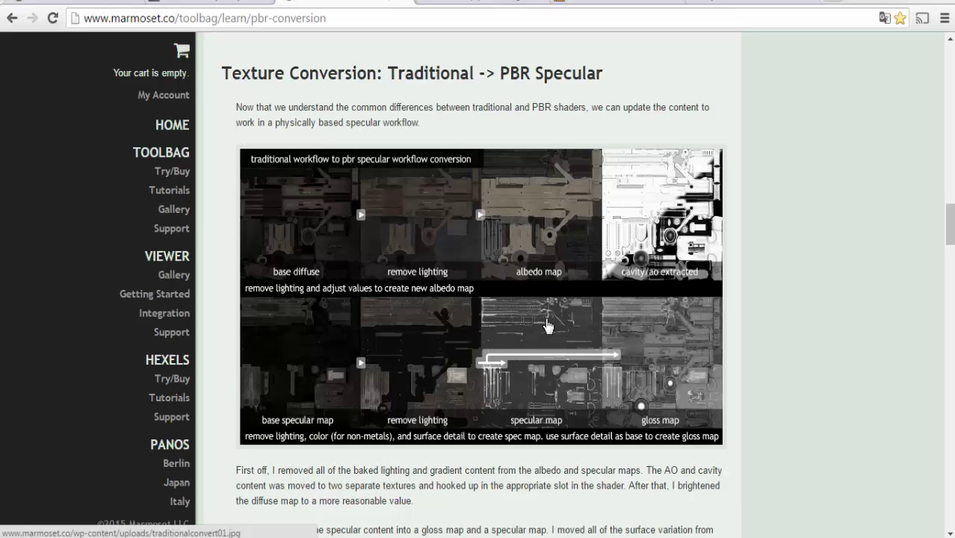
pyautogui.scroll(-5, 548, 326)
pyautogui.scroll(-3, 549, 318)
pyautogui.scroll(-3, 534, 324)
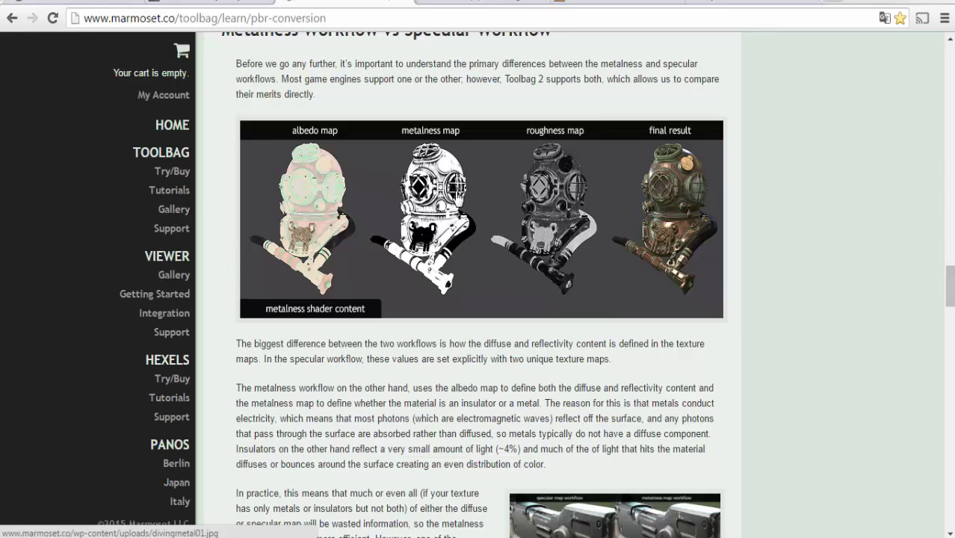
pyautogui.scroll(-5, 453, 194)
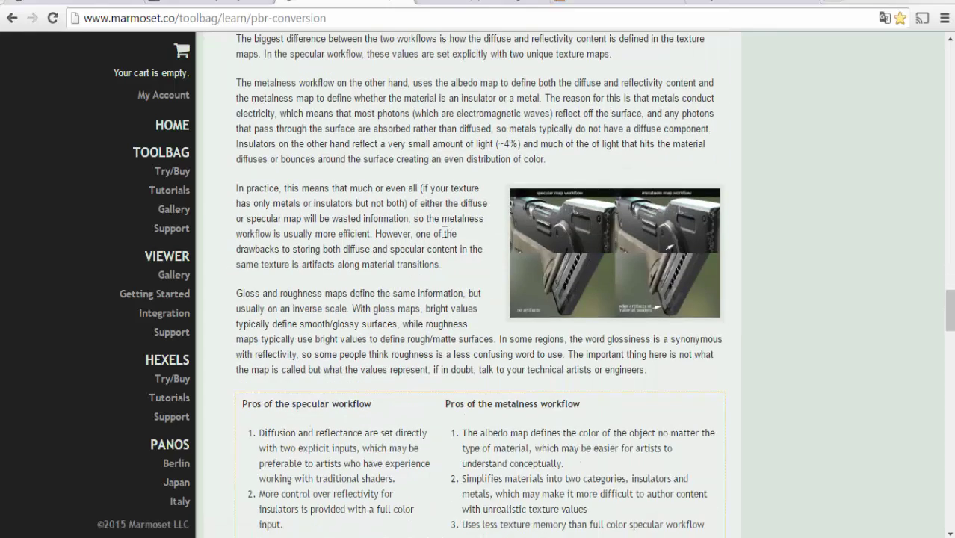
pyautogui.scroll(8, 444, 236)
pyautogui.scroll(10, 442, 231)
pyautogui.scroll(10, 445, 239)
pyautogui.scroll(10, 446, 239)
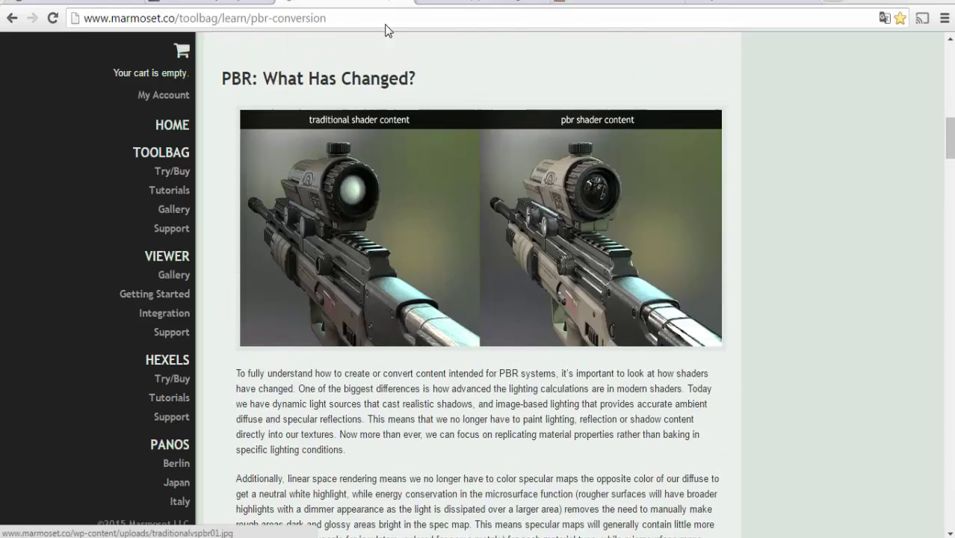
pyautogui.scroll(5, 389, 26)
pyautogui.scroll(6, 198, 2)
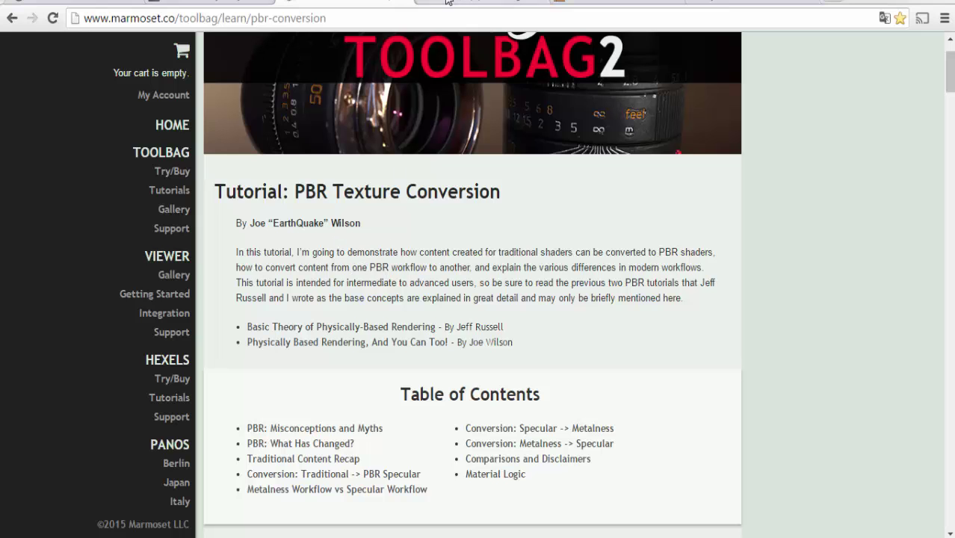
# - Pass the seblagarde tab and land on the GIMP Plugin Registry normalmap page with its 1.2.1 downloads
pyautogui.click(216, 2)
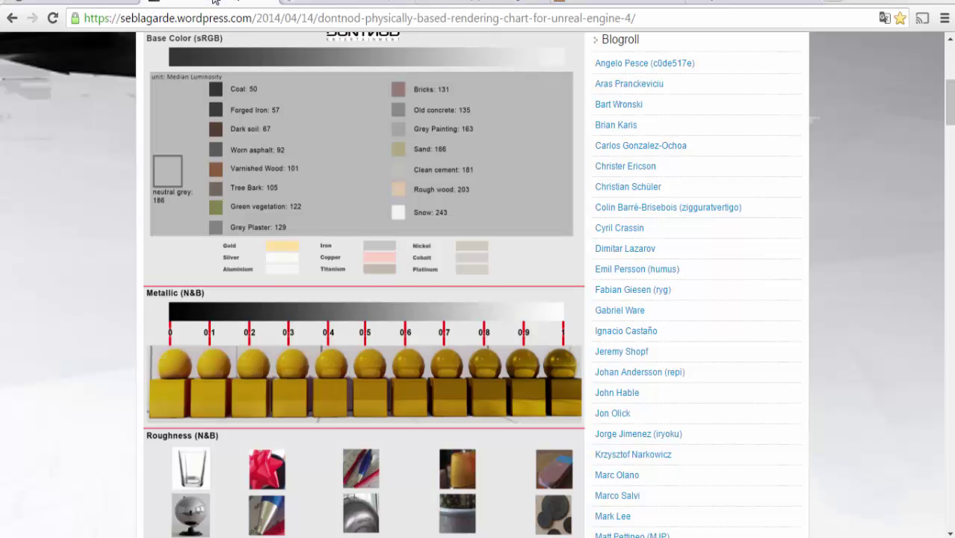
pyautogui.click(491, 2)
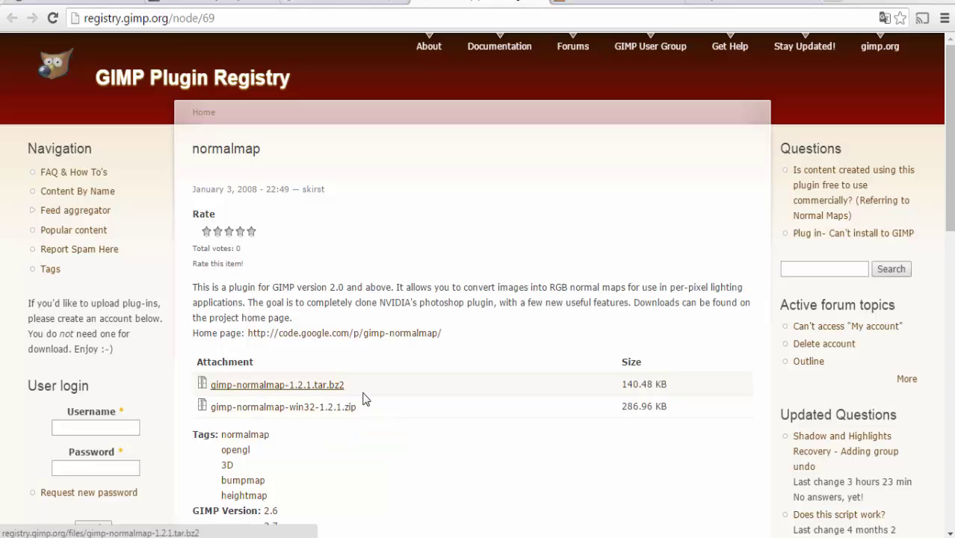
# - Check the normalmap files in the .gimp-2.8\plug-ins folder, then close it to return to GIMP
pyautogui.scroll(-1, 366, 398)
pyautogui.scroll(-1, 366, 397)
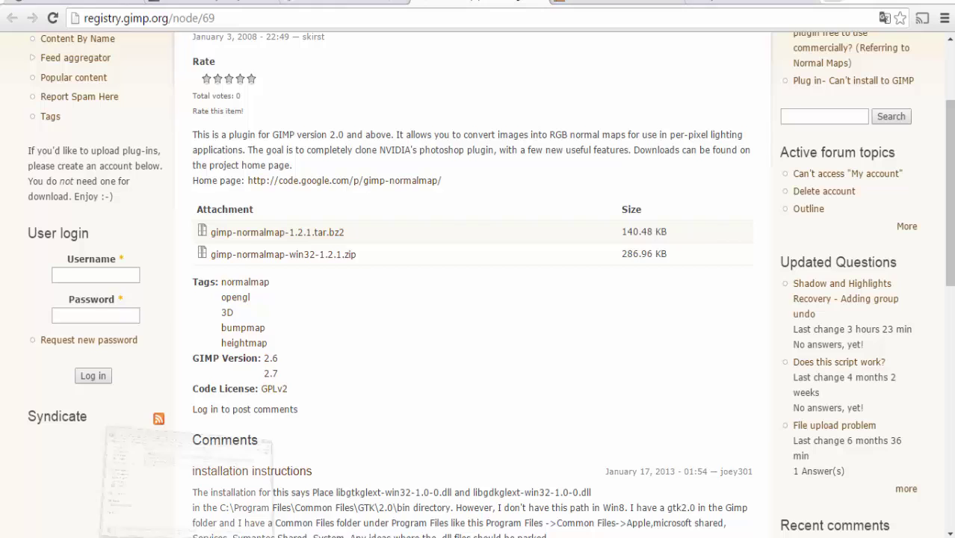
pyautogui.hotkey('alt', 'Tab')
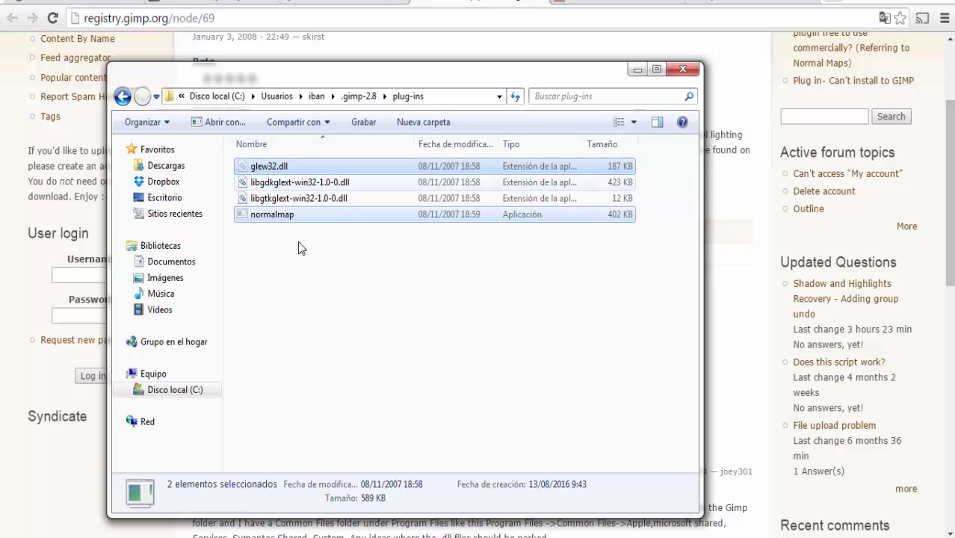
pyautogui.click(682, 69)
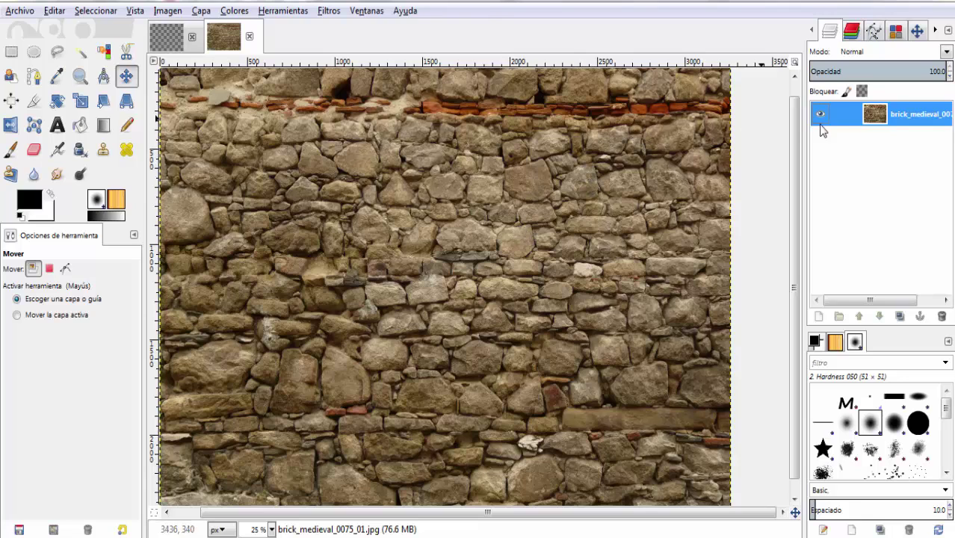
# - Duplicate the brick_medieval_0075_01.jpg layer with Duplicar la capa
pyautogui.rightClick(885, 122)
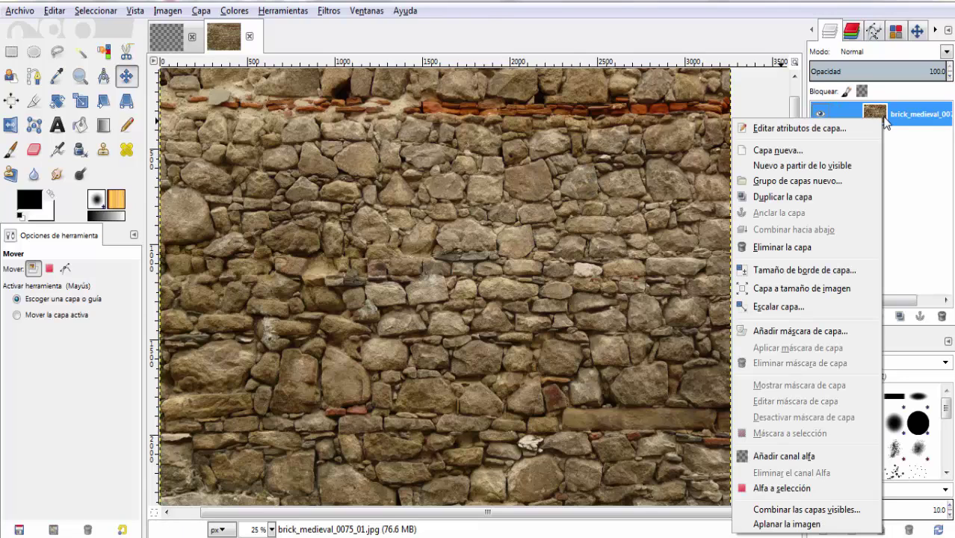
pyautogui.click(791, 196)
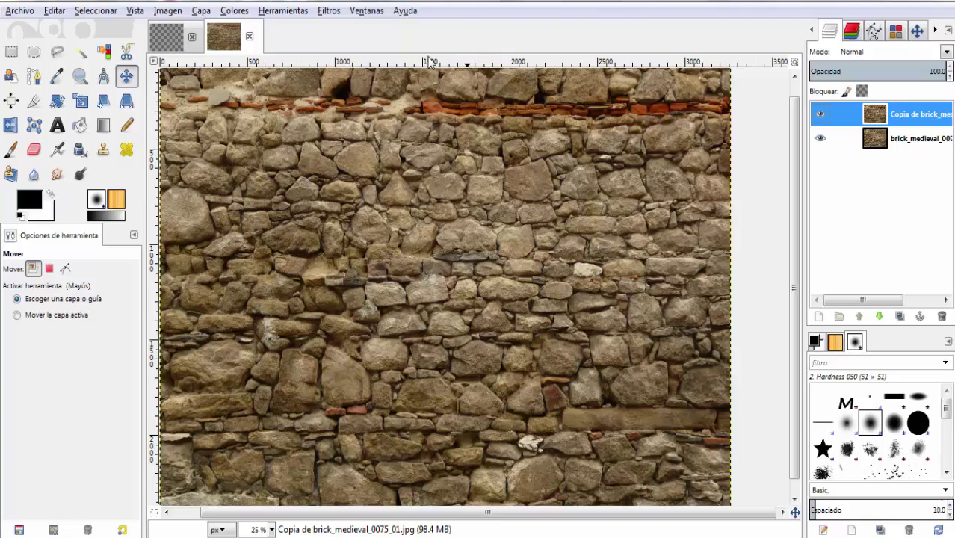
pyautogui.click(229, 14)
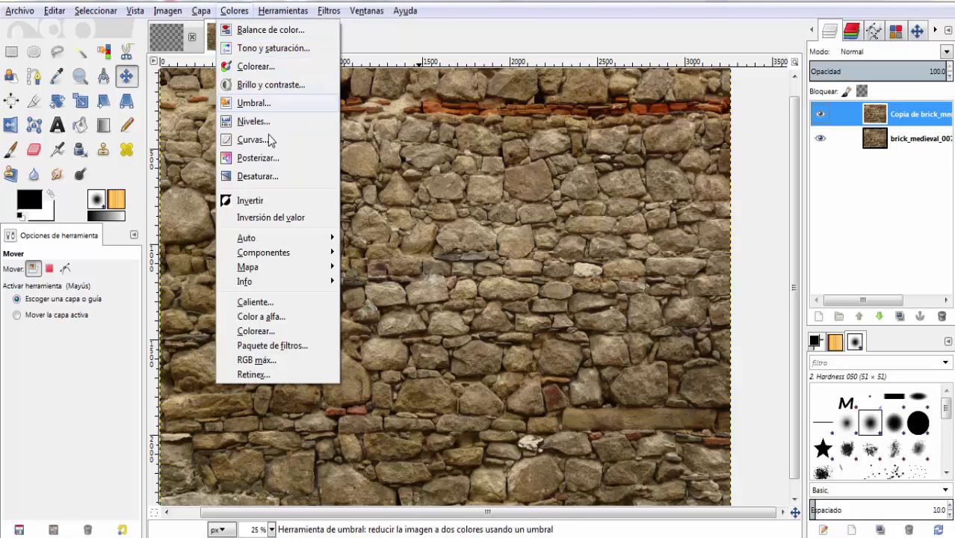
# - Desaturate the copy layer by luminosity, then invert its colours
pyautogui.click(257, 176)
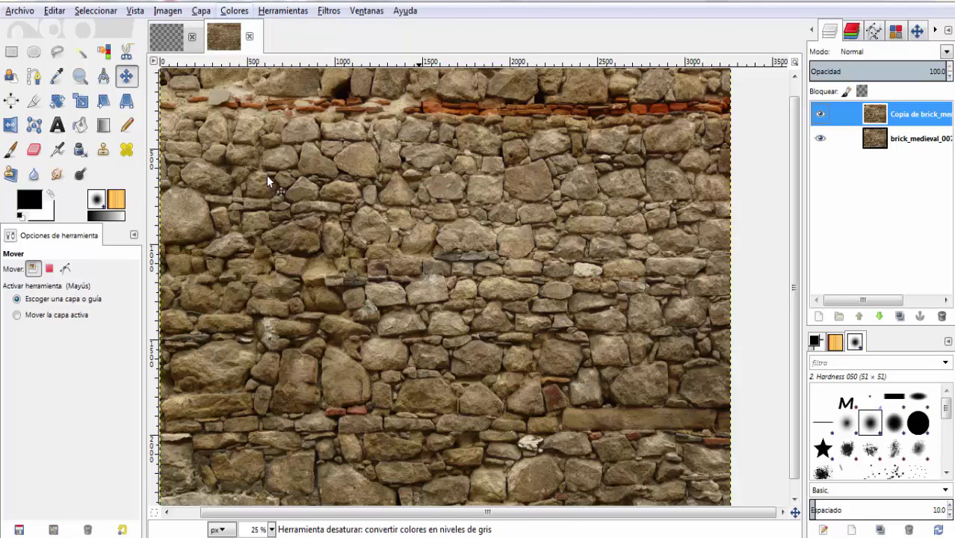
pyautogui.click(491, 181)
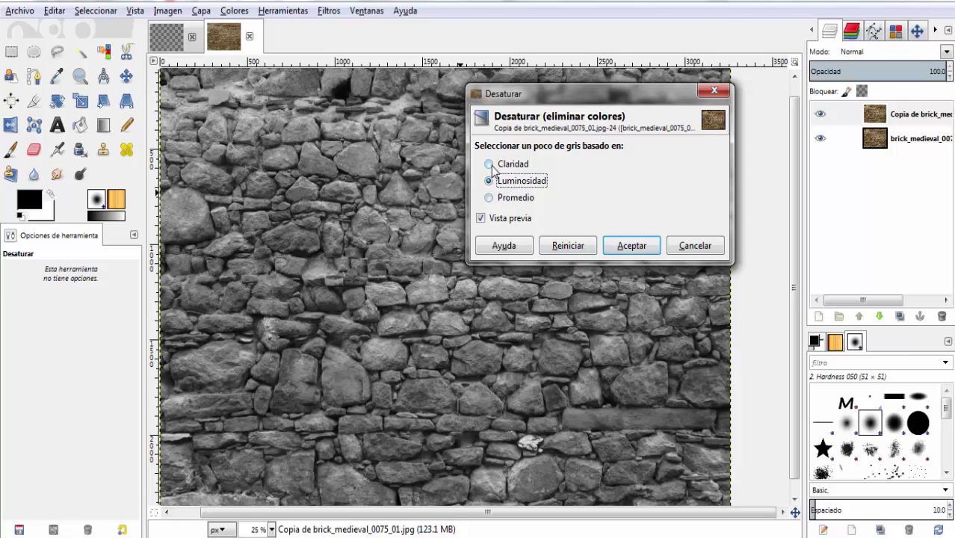
pyautogui.click(631, 245)
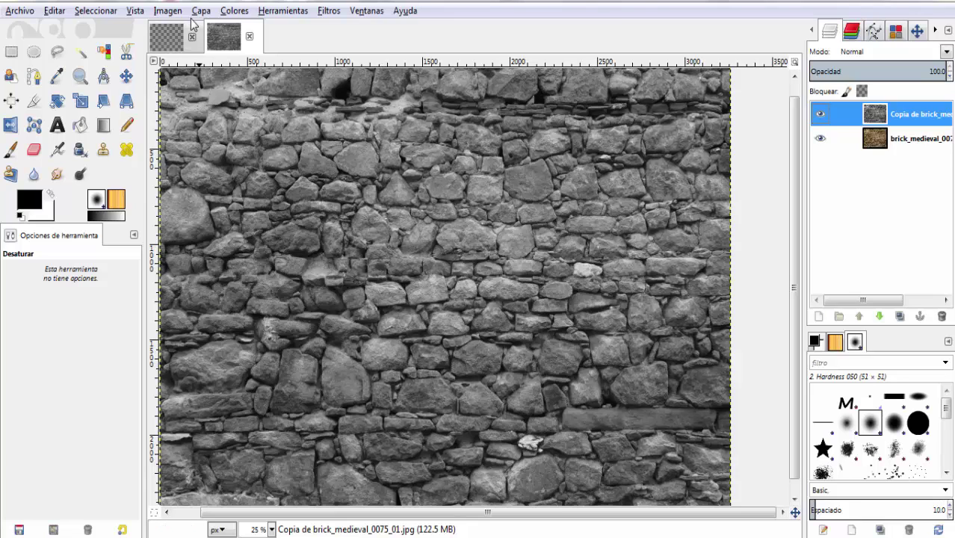
pyautogui.click(228, 12)
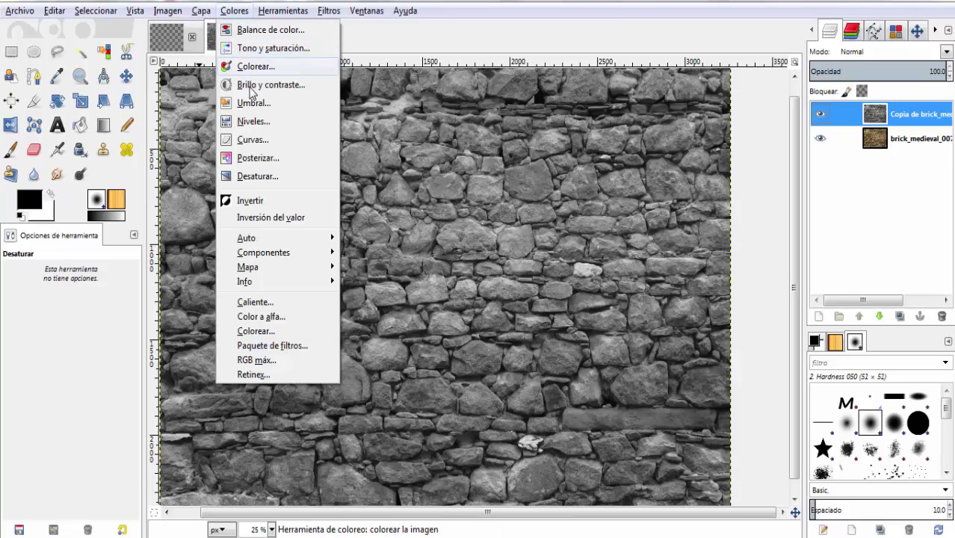
pyautogui.click(255, 203)
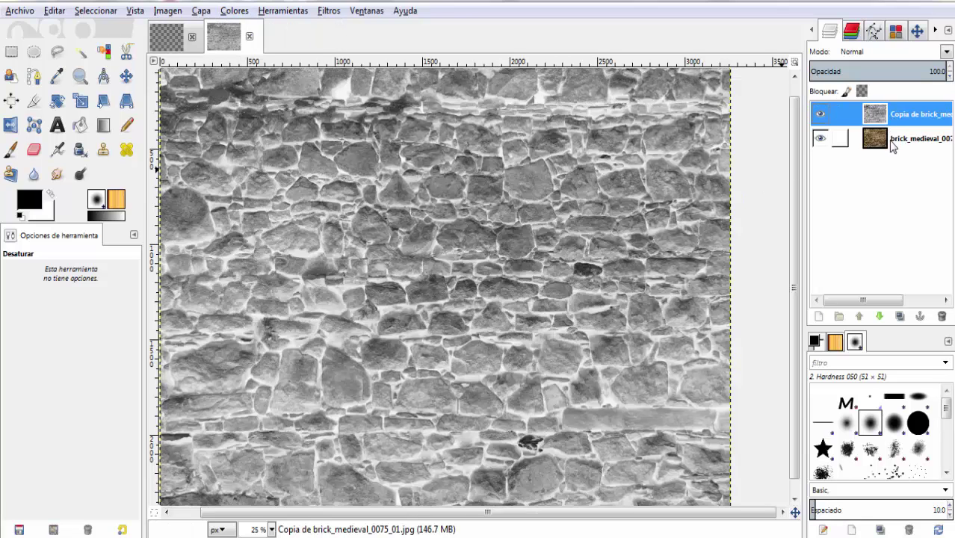
# - Set the copy layer's mode to Claridad suave and toggle its visibility to compare
pyautogui.click(946, 52)
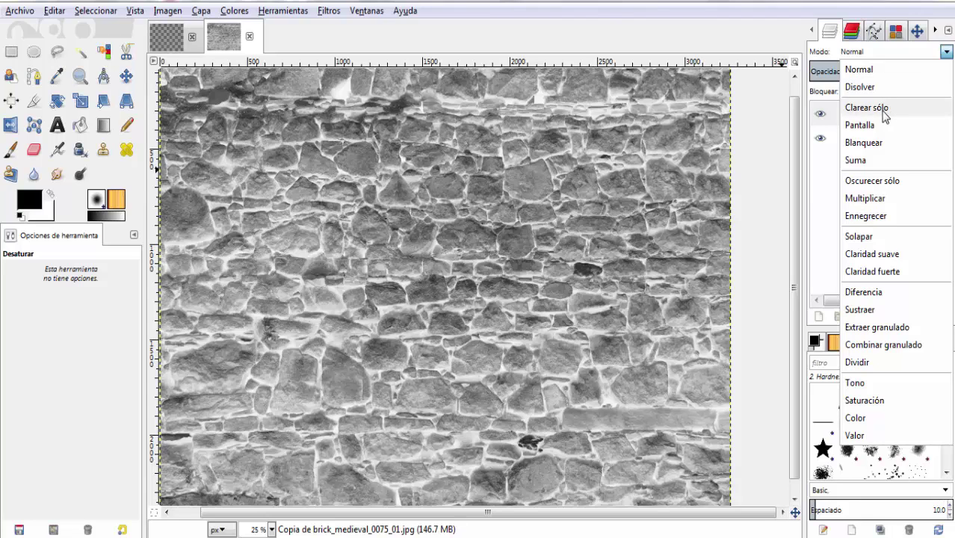
pyautogui.click(875, 256)
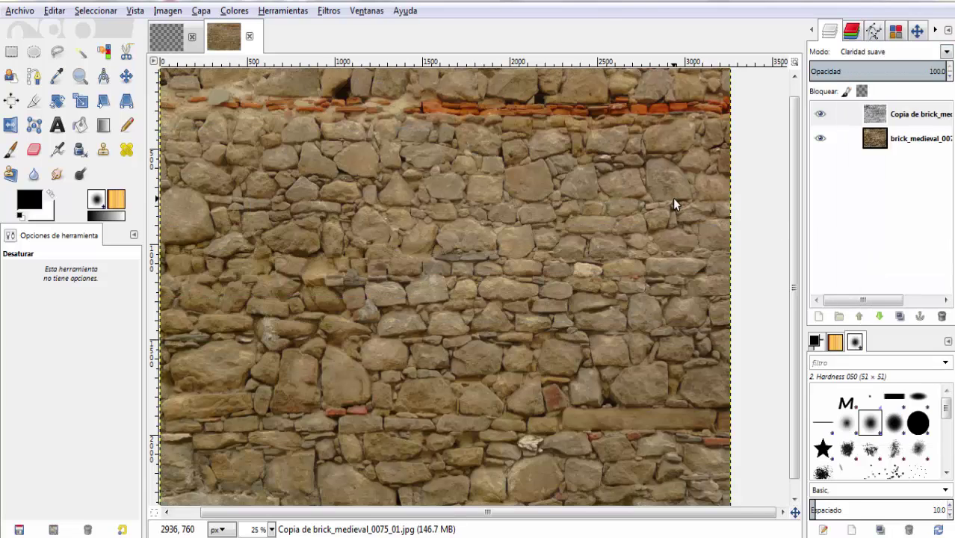
pyautogui.click(821, 114)
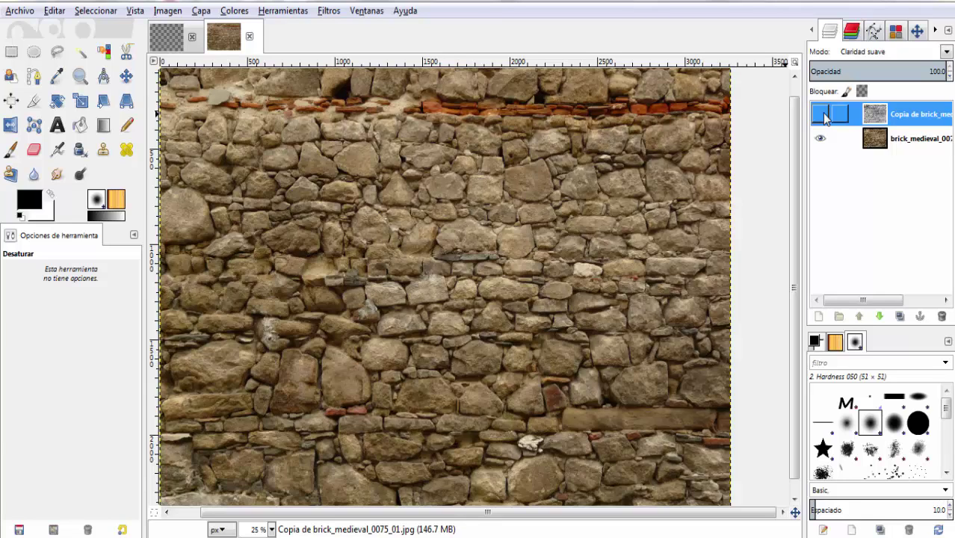
pyautogui.click(821, 114)
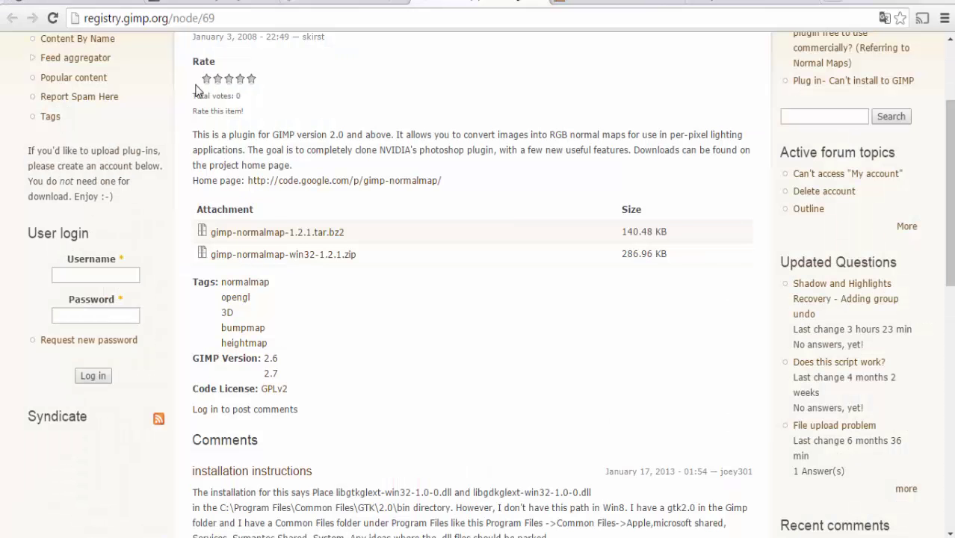
# - Scroll the Unreal forums PBR Tutorial Series thread down to the brick and rock material values chart
pyautogui.click(73, 3)
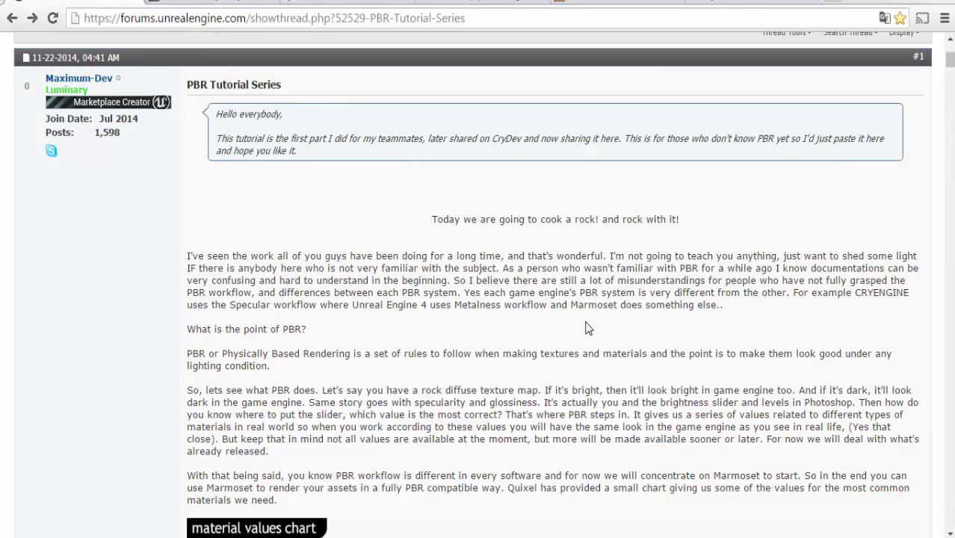
pyautogui.scroll(-4, 549, 299)
pyautogui.scroll(-2, 598, 374)
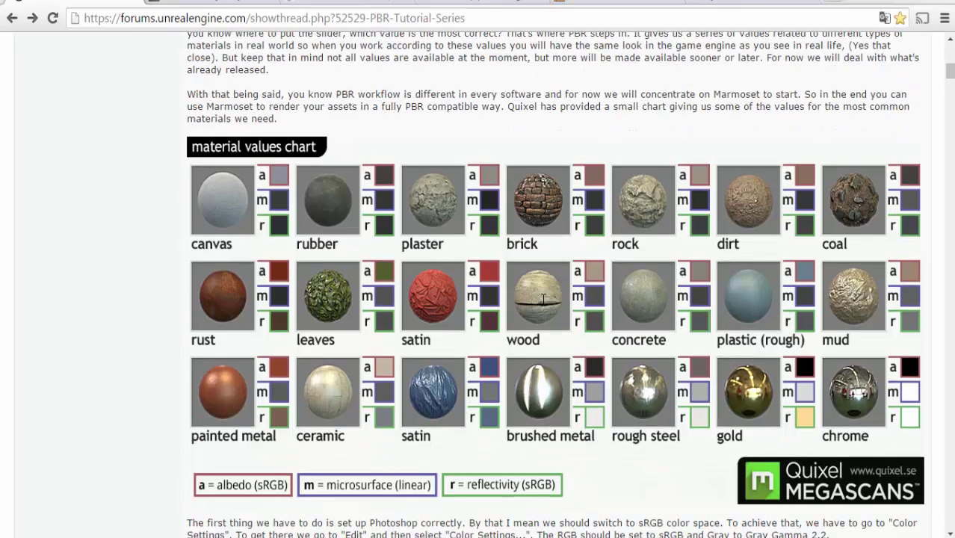
pyautogui.scroll(-1, 667, 452)
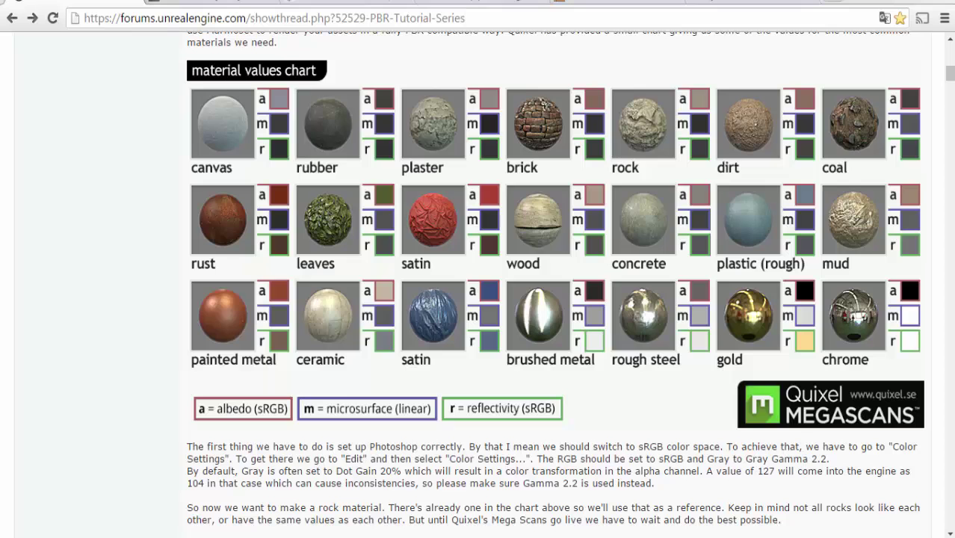
pyautogui.press('super')
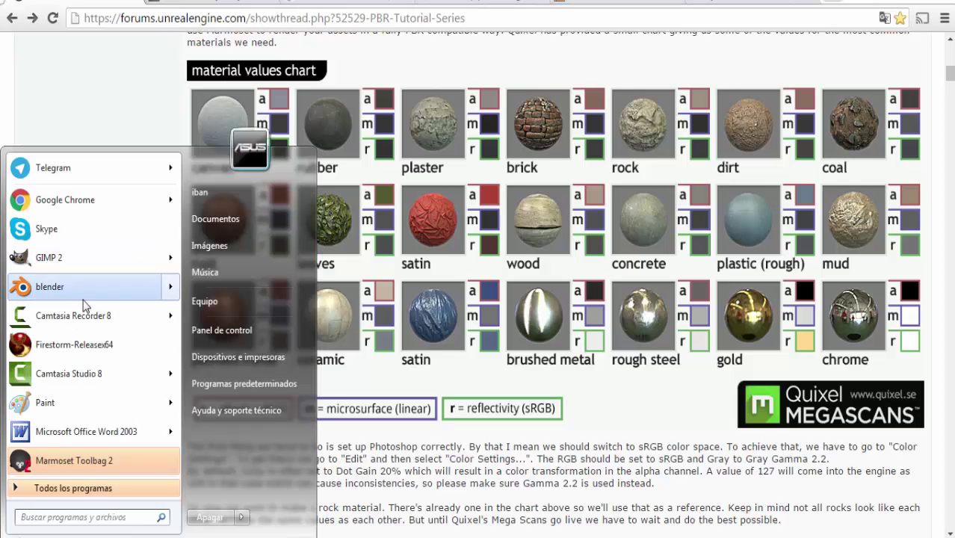
# - Paste the forum screenshot into Paint and cut out the brick swatch with its value squares
pyautogui.click(81, 402)
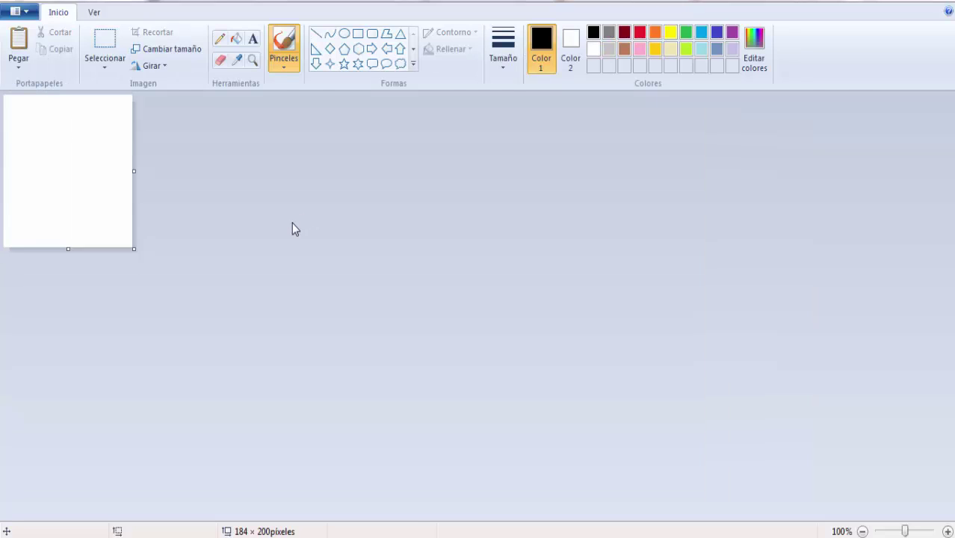
pyautogui.hotkey('ctrl', 'v')
pyautogui.scroll(-1, 348, 230)
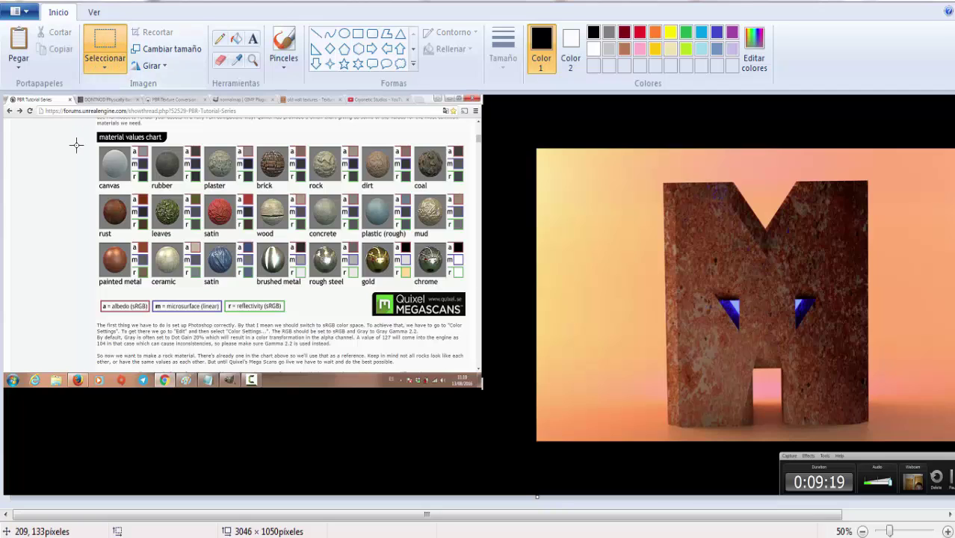
pyautogui.moveTo(81, 131)
pyautogui.mouseDown()
pyautogui.moveTo(403, 299)
pyautogui.moveTo(406, 257)
pyautogui.mouseUp()
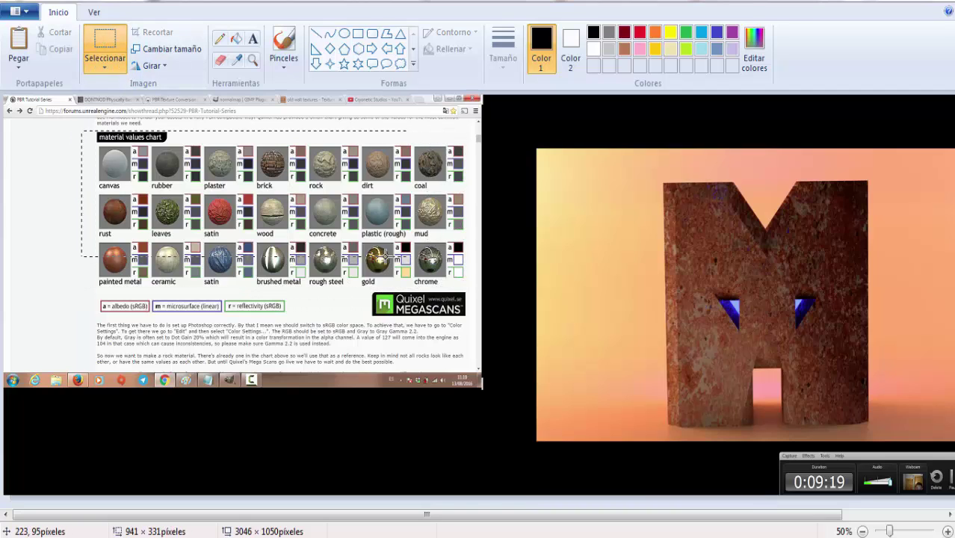
pyautogui.moveTo(82, 132); pyautogui.dragTo(73, 181)
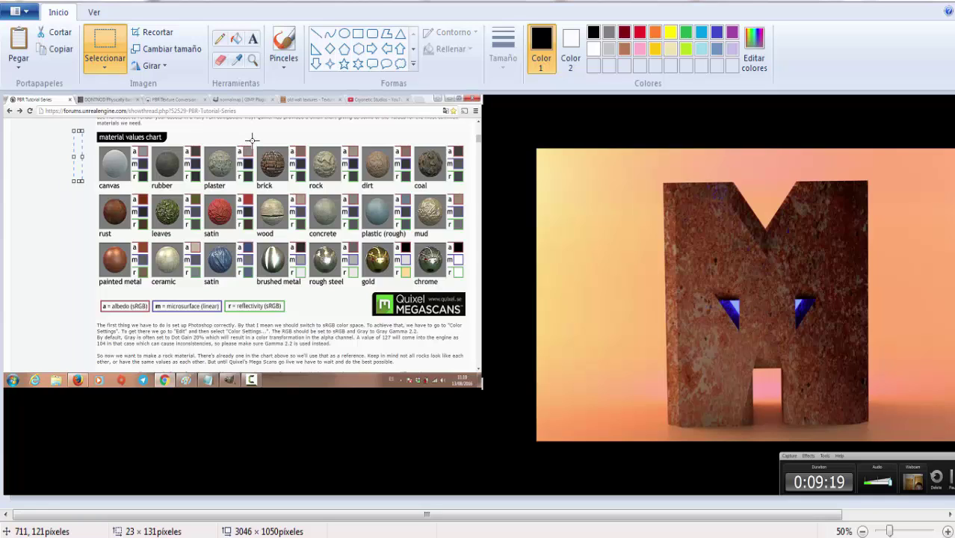
pyautogui.moveTo(252, 139); pyautogui.dragTo(309, 190)
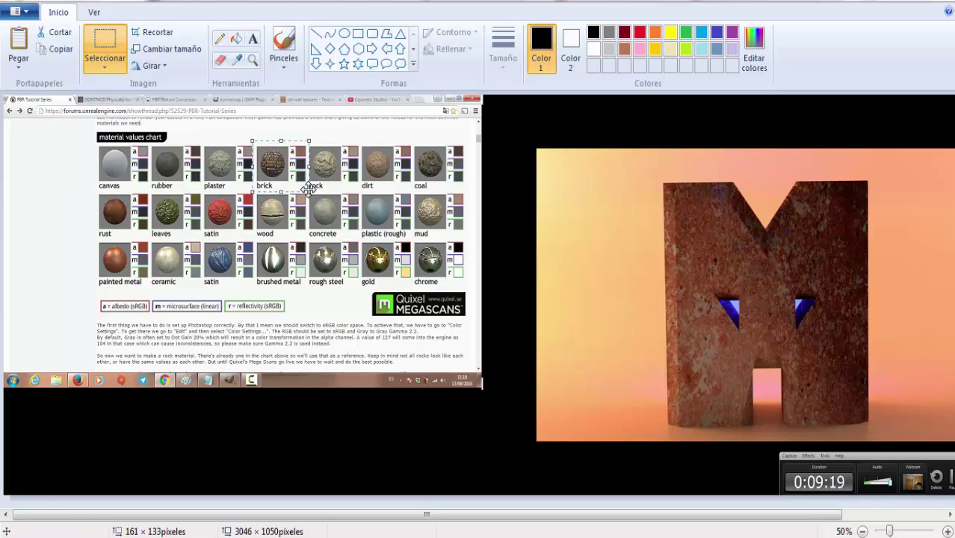
pyautogui.hotkey('ctrl', 'x')
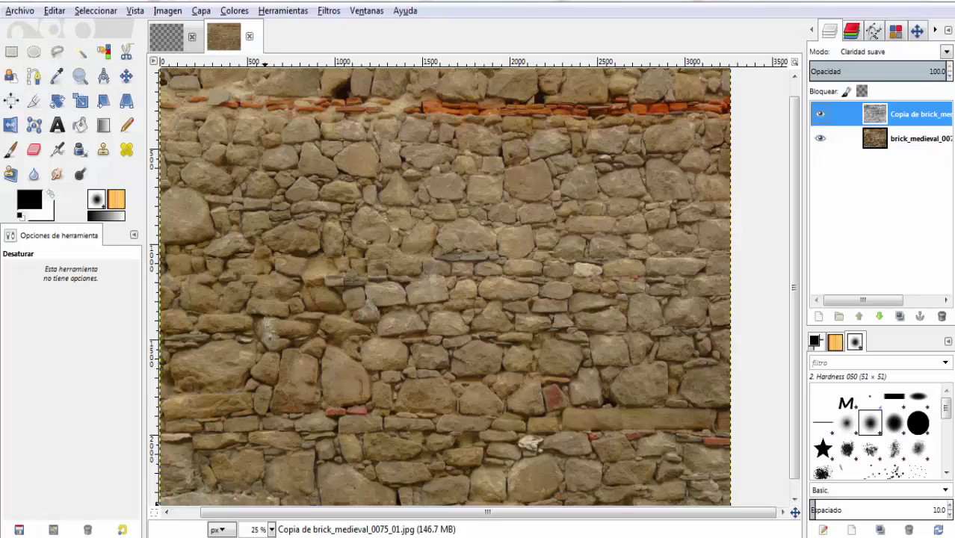
# - Create a new 100×100 image
pyautogui.click(26, 11)
pyautogui.click(25, 31)
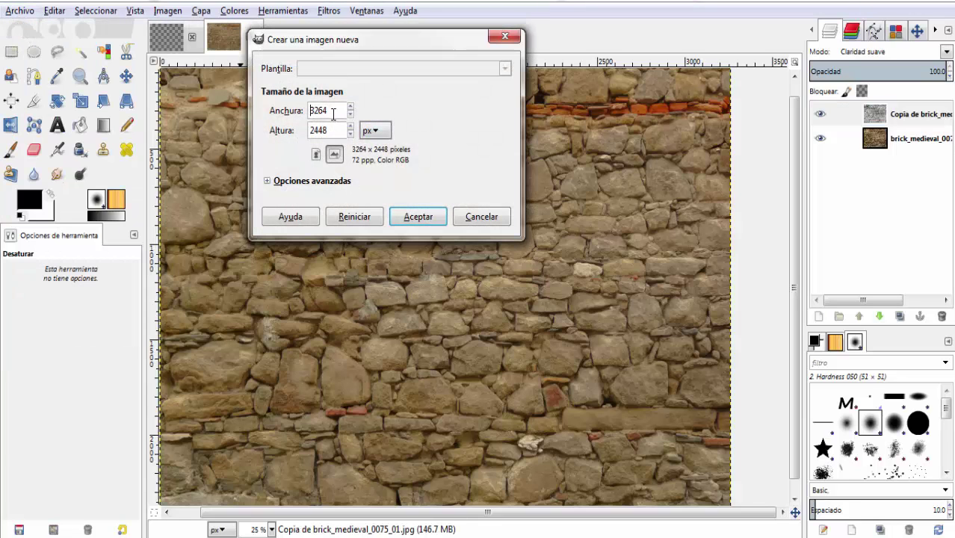
pyautogui.moveTo(329, 111); pyautogui.dragTo(284, 112)
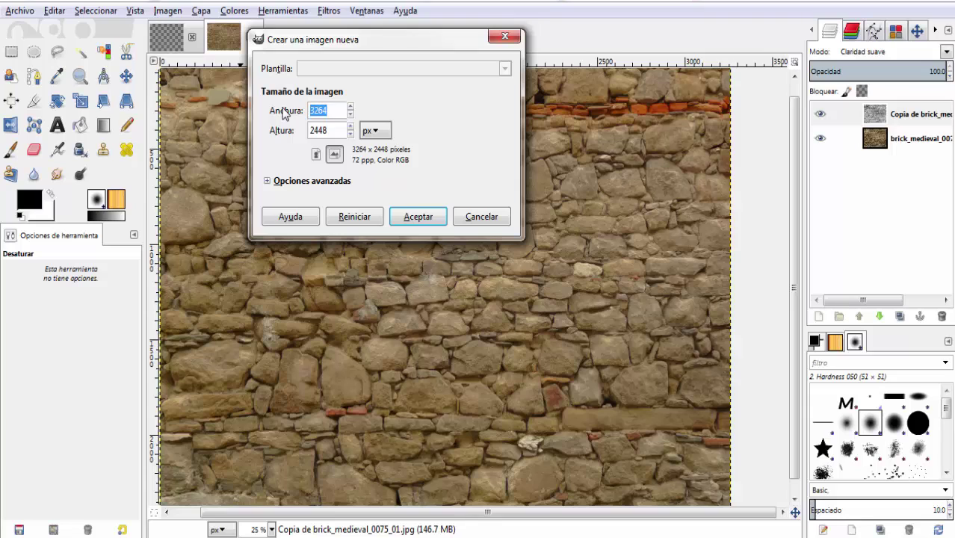
pyautogui.write('100')
pyautogui.press('Tab')
pyautogui.write('12')
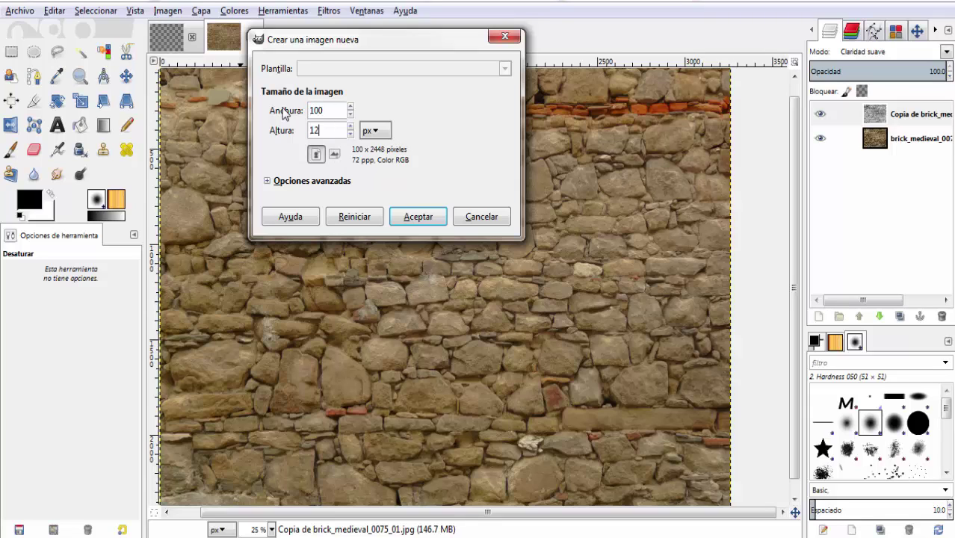
pyautogui.press('BackSpace')
pyautogui.write('00')
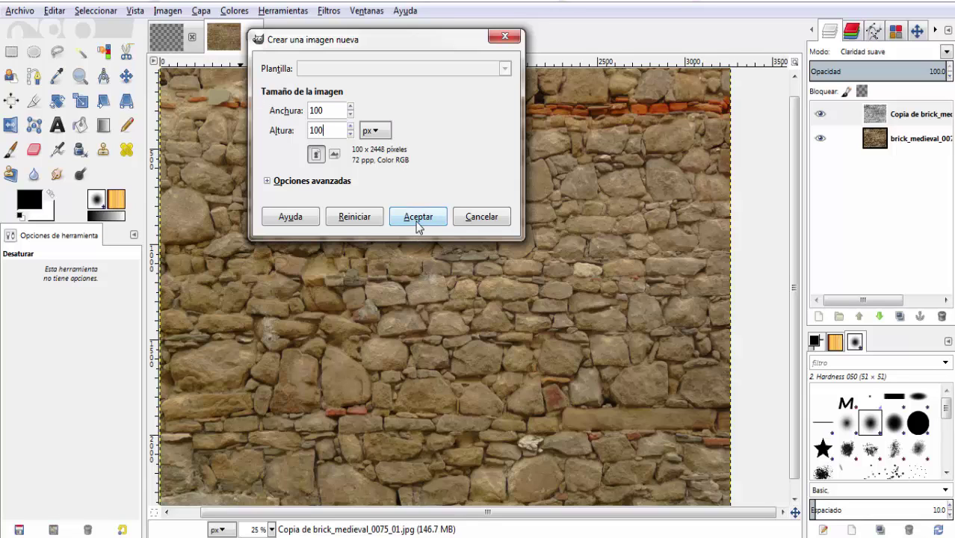
pyautogui.click(417, 224)
# - Paste the brick swatch, shift it left, and turn it into a new 'Capa pegada' layer
pyautogui.hotkey('ctrl', 'v')
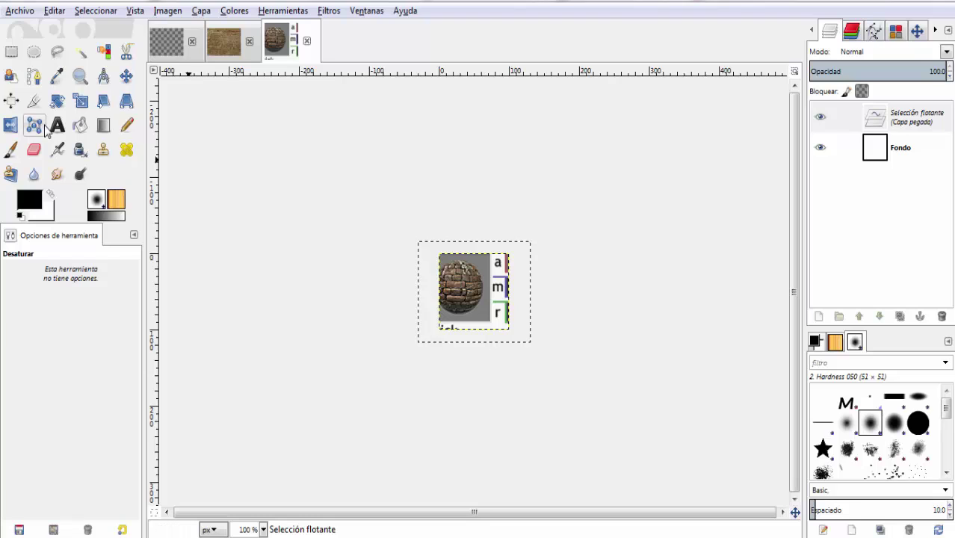
pyautogui.click(127, 75)
pyautogui.moveTo(476, 286); pyautogui.dragTo(450, 289)
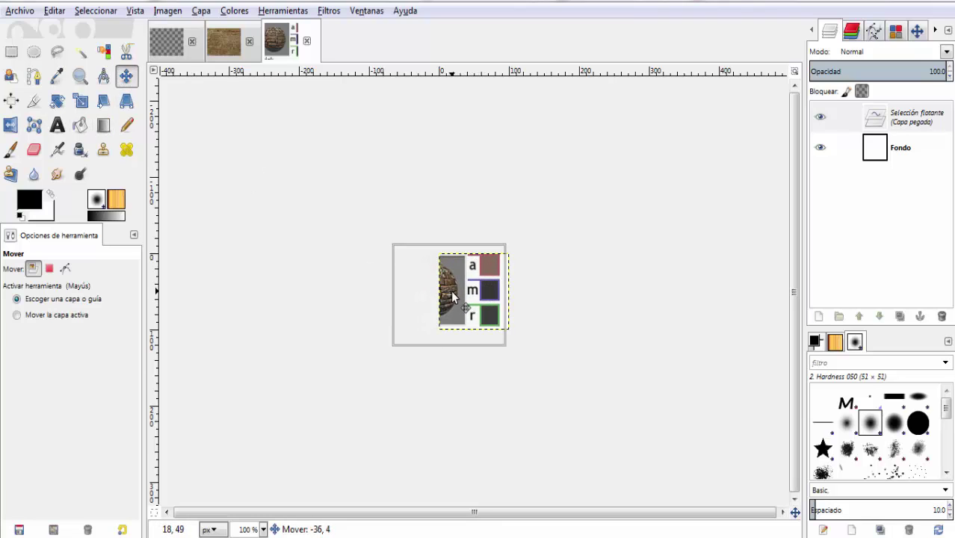
pyautogui.moveTo(452, 291); pyautogui.dragTo(449, 294)
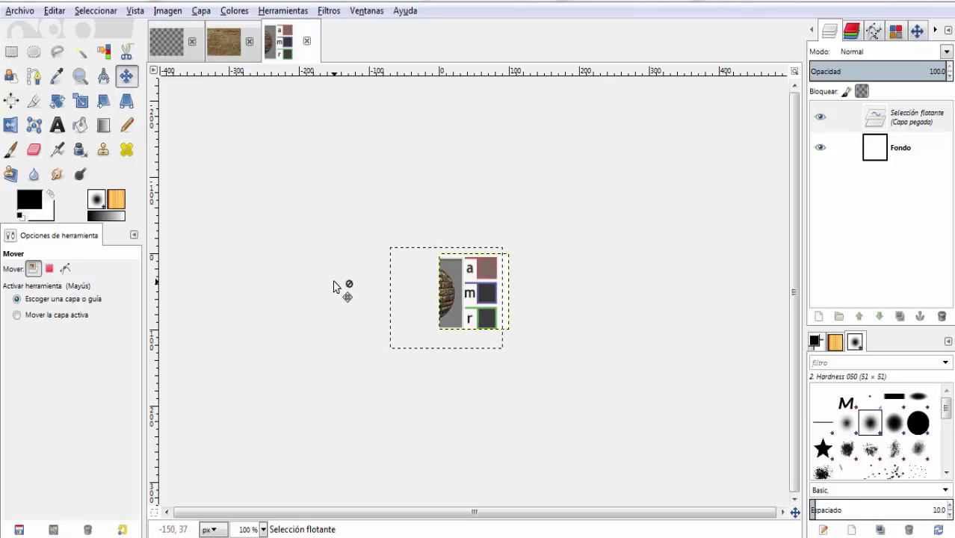
pyautogui.press('shift')
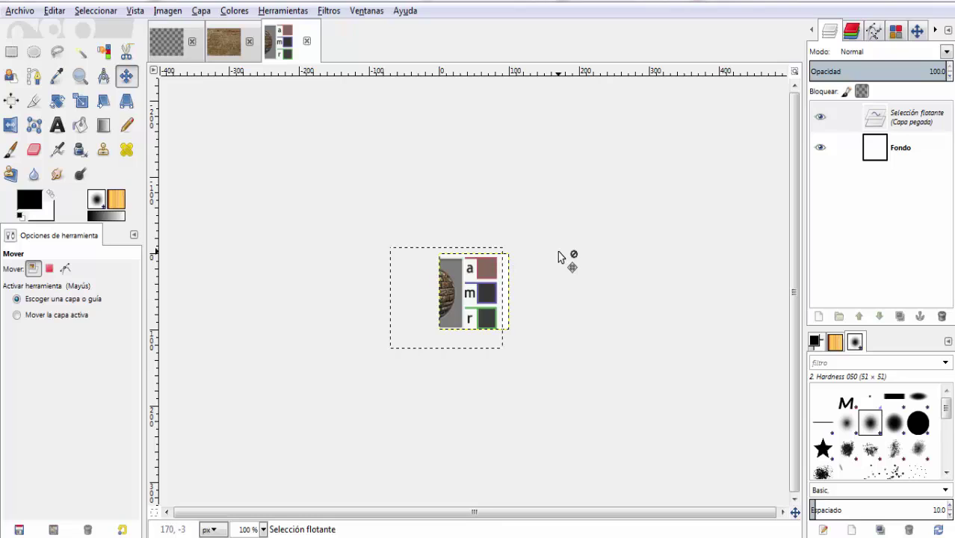
pyautogui.press('shift')
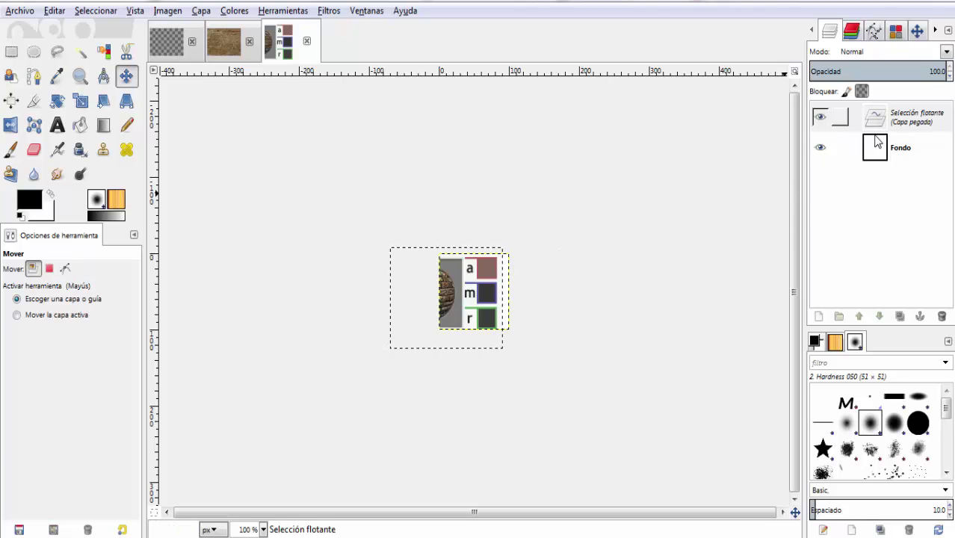
pyautogui.click(878, 125)
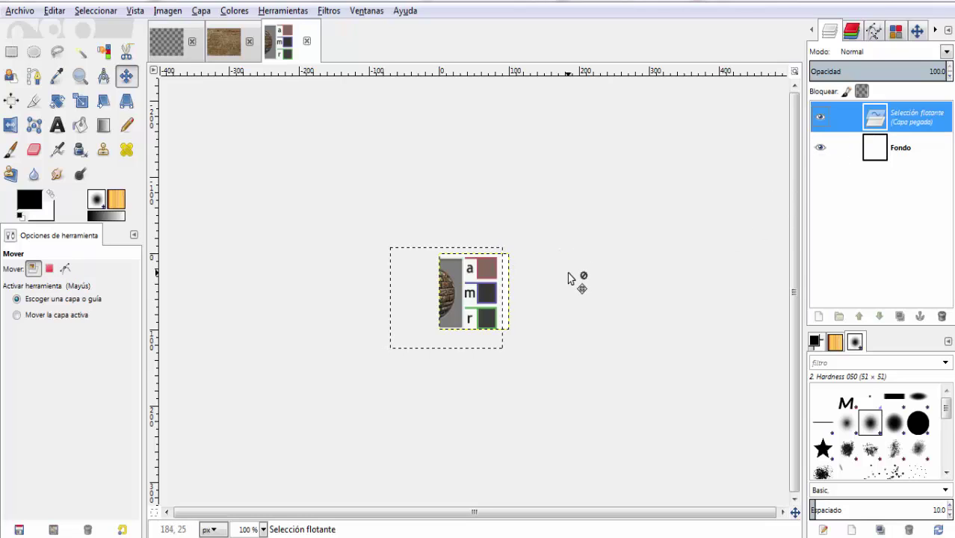
pyautogui.click(888, 122)
pyautogui.rightClick(886, 120)
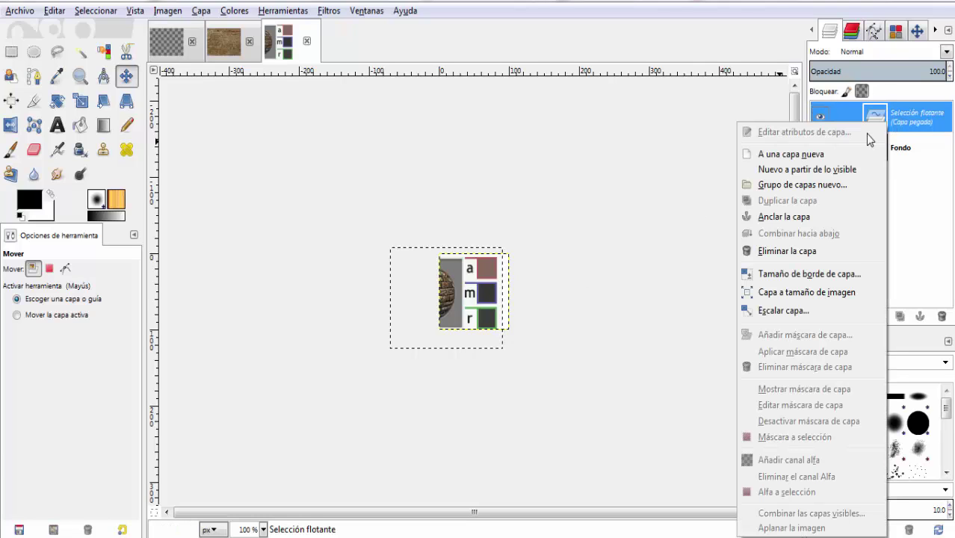
pyautogui.click(822, 156)
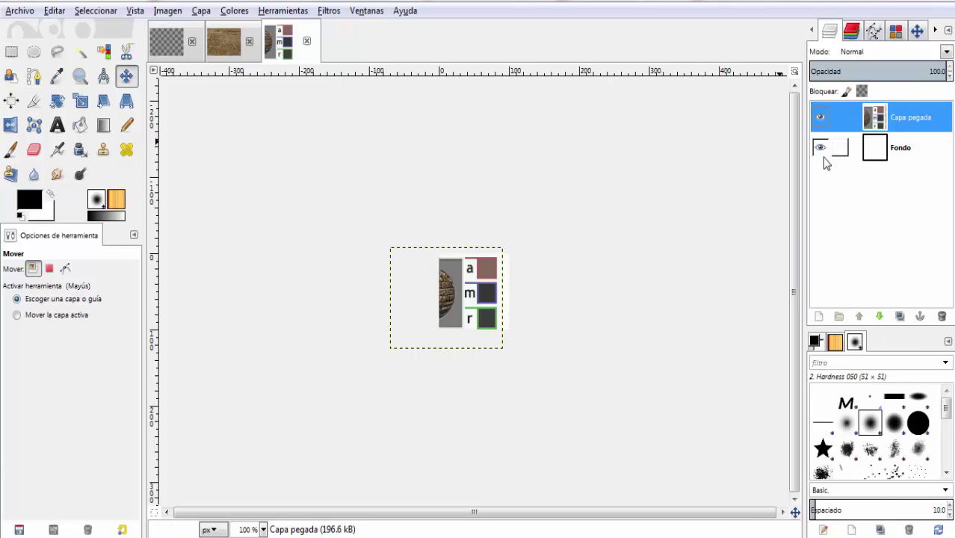
pyautogui.click(887, 147)
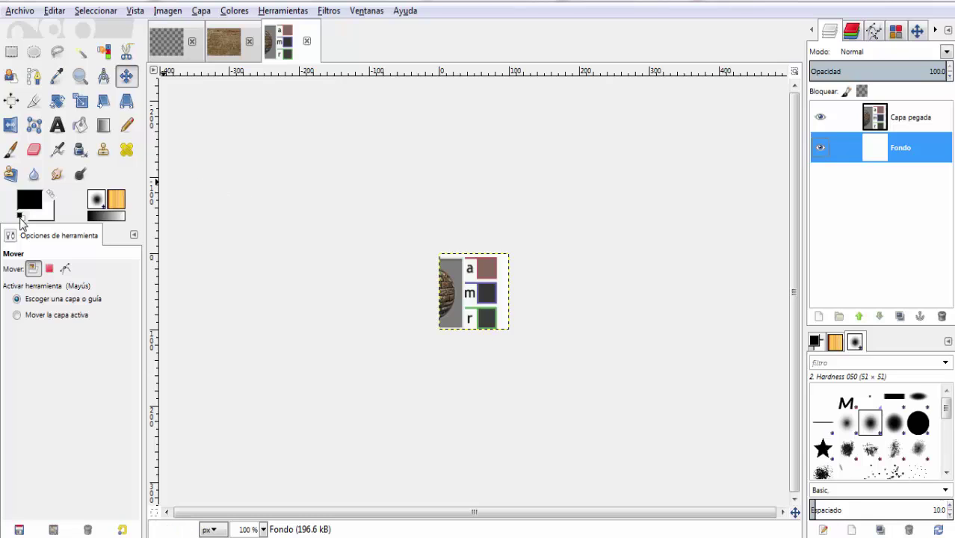
# - Eyedrop the brown 836b5d from the 'a' swatch as the foreground colour
pyautogui.click(31, 206)
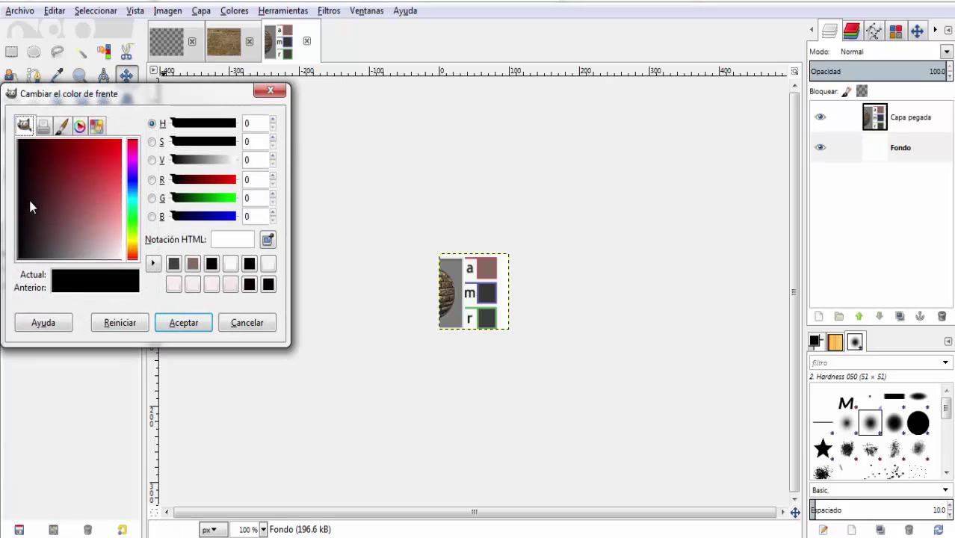
pyautogui.click(268, 240)
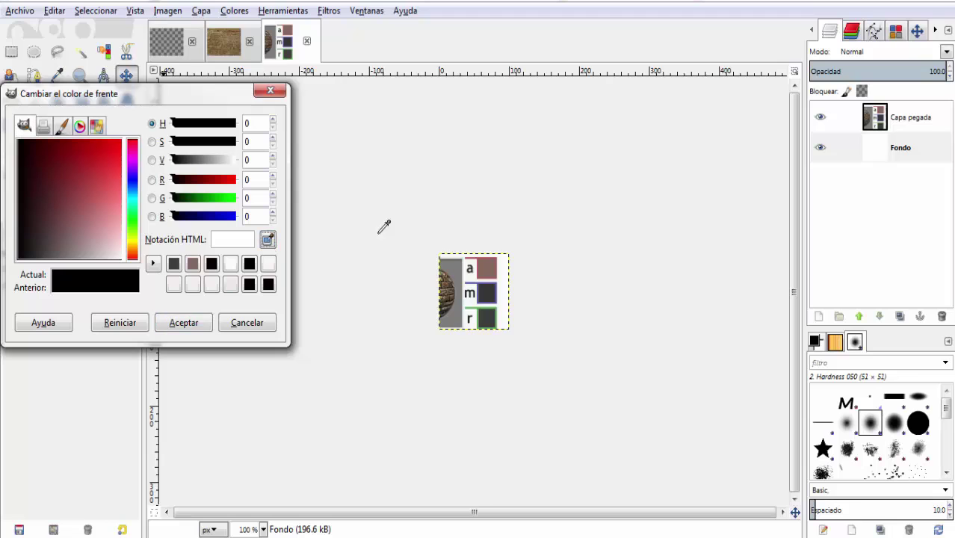
pyautogui.click(493, 263)
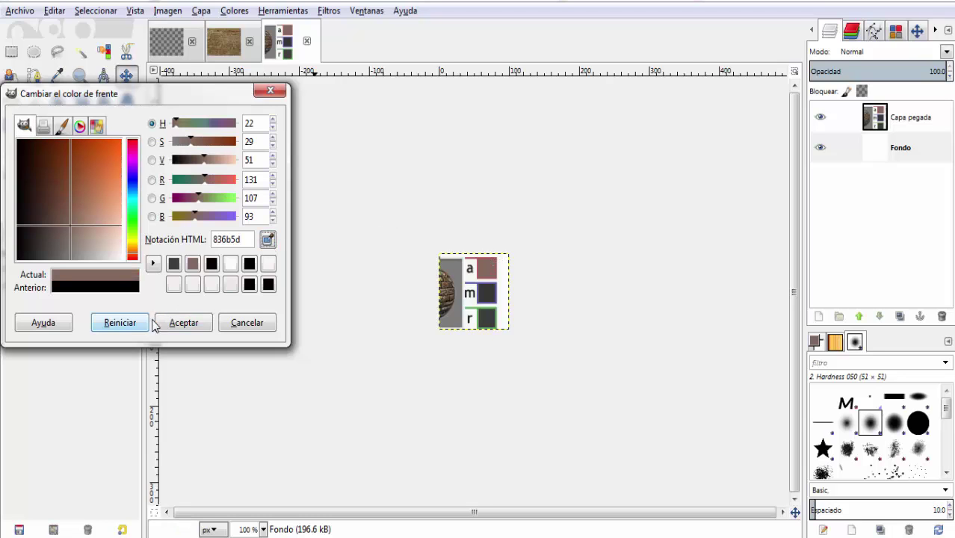
pyautogui.click(185, 323)
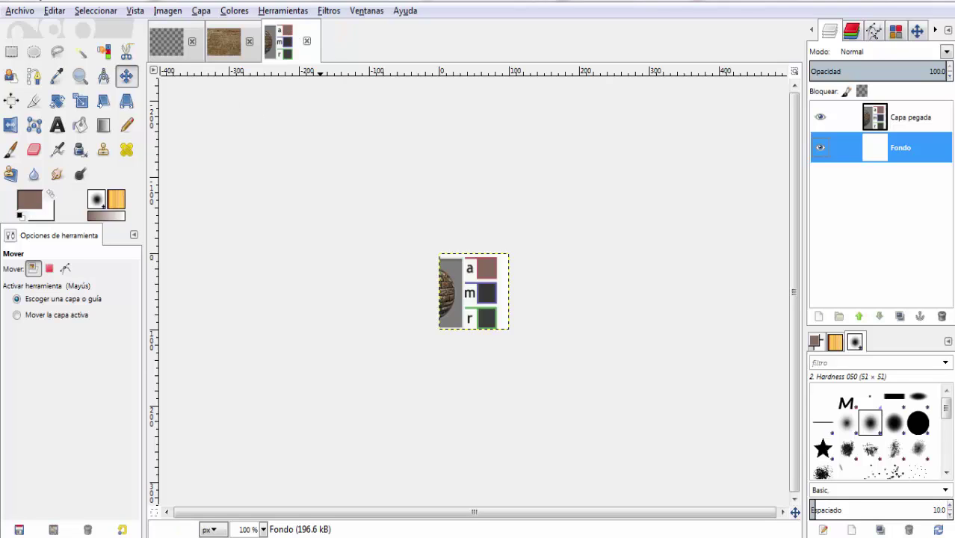
# - Create a new 1200 × 1200 pixel image
pyautogui.click(25, 13)
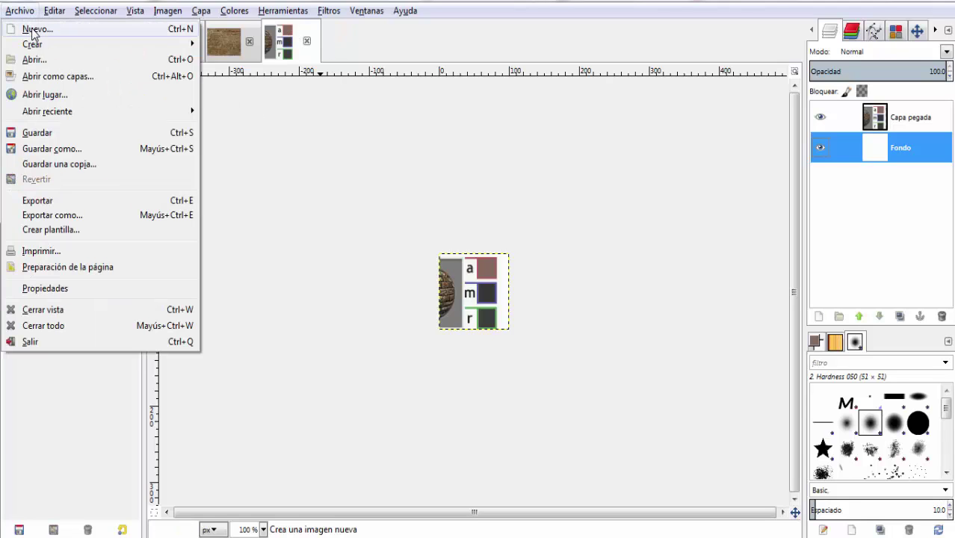
pyautogui.click(110, 32)
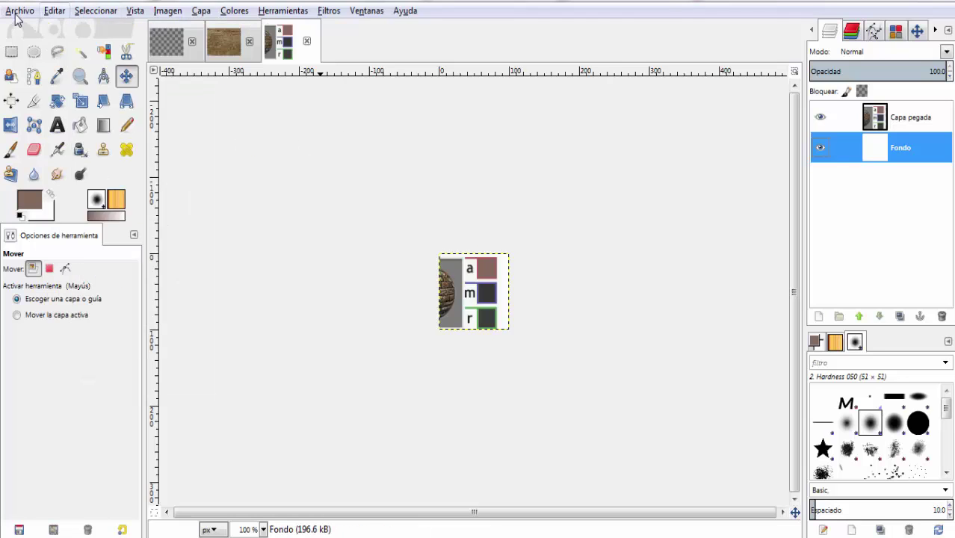
pyautogui.click(17, 13)
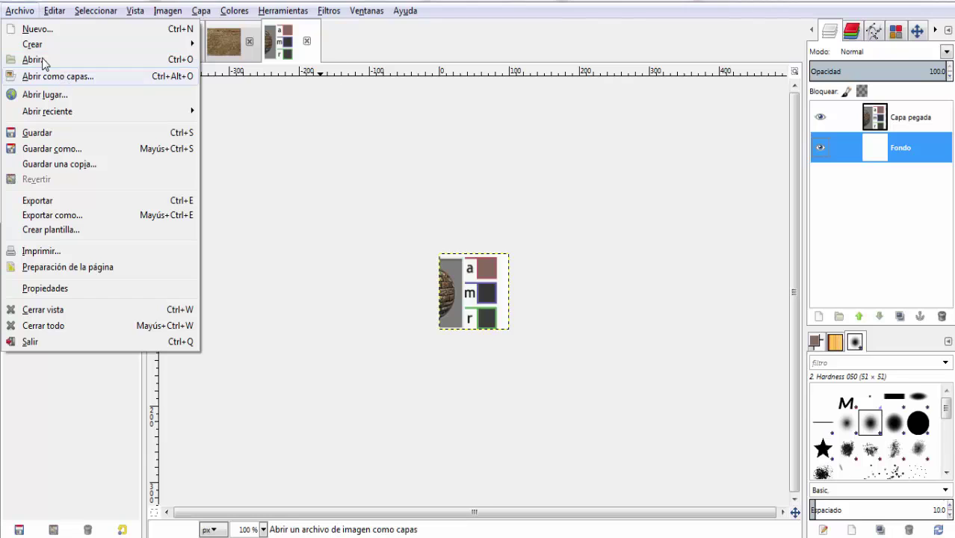
pyautogui.click(41, 34)
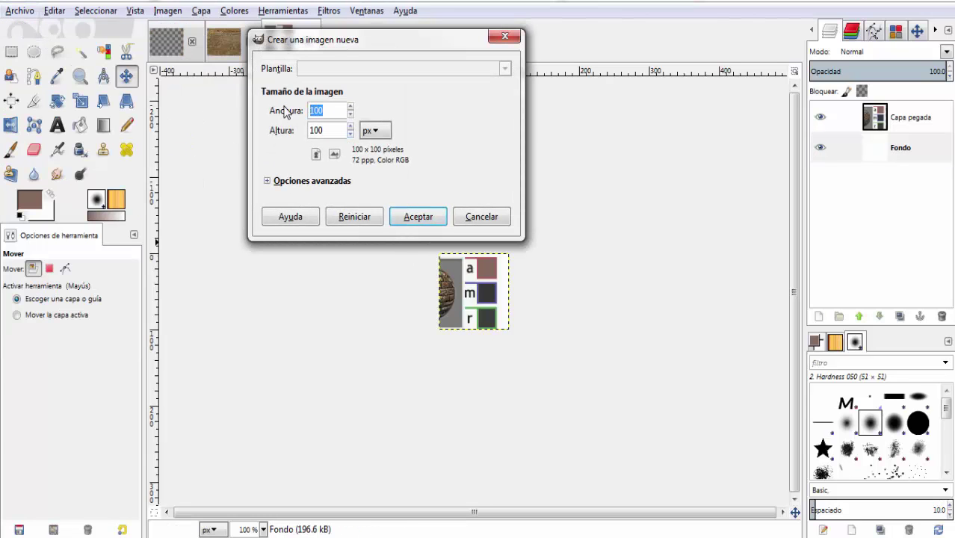
pyautogui.write('1200')
pyautogui.press('Tab')
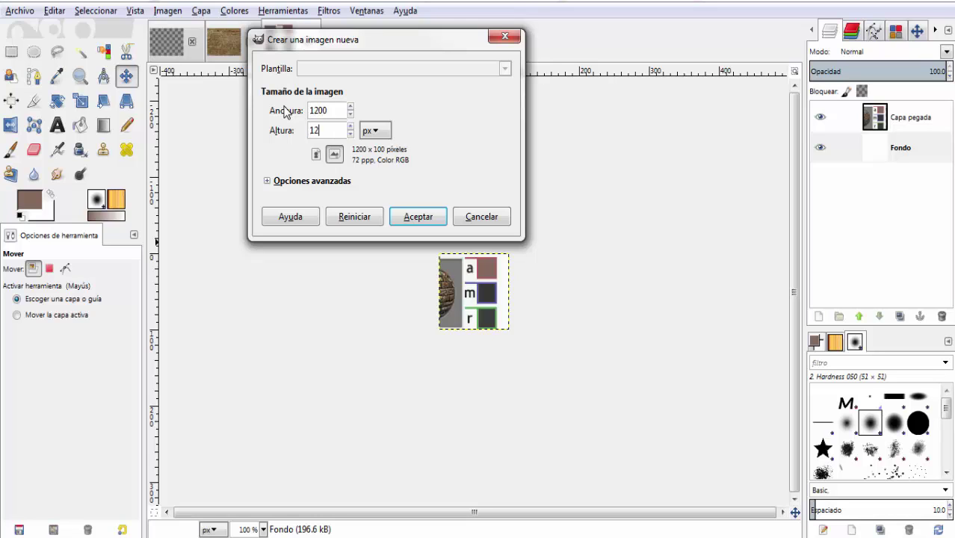
pyautogui.press('Return')
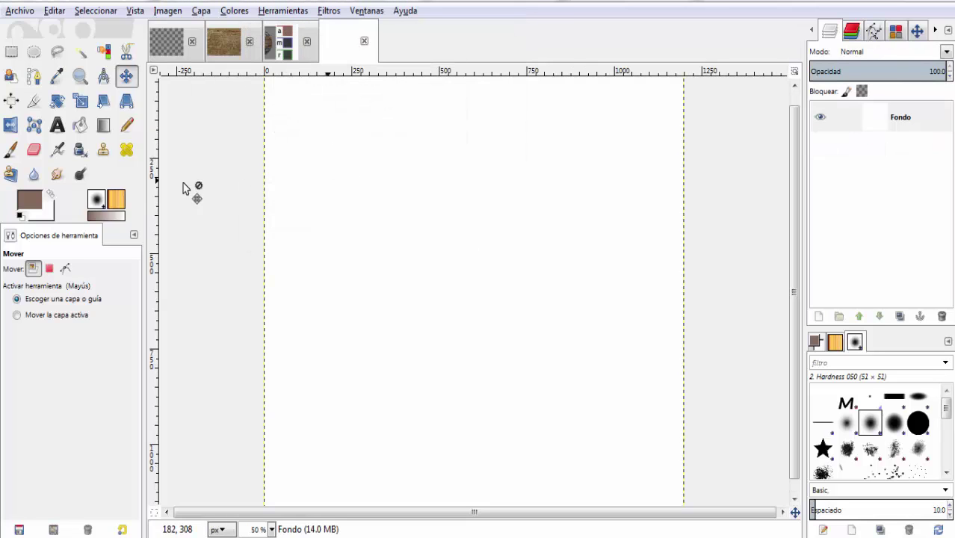
# - Bucket-fill the whole new image with the sampled brown
pyautogui.click(79, 125)
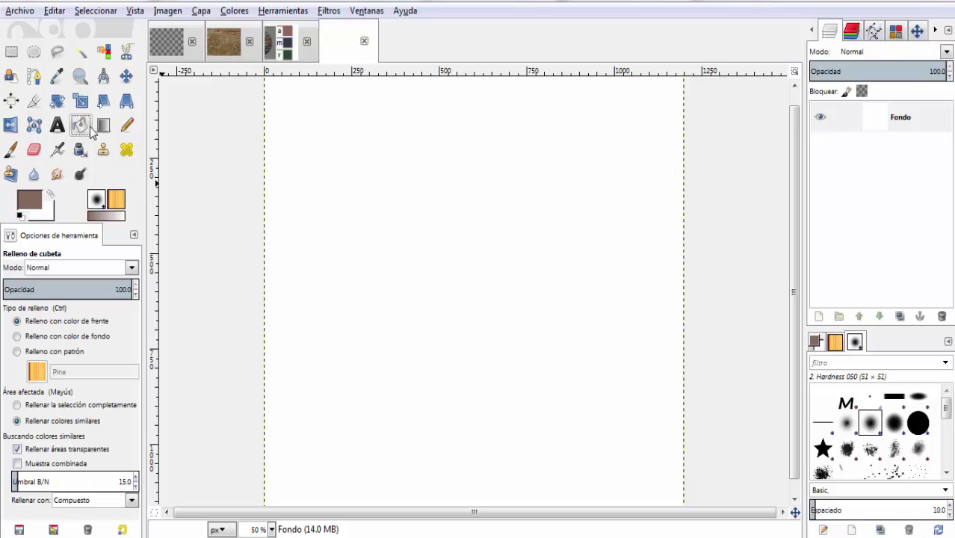
pyautogui.click(483, 216)
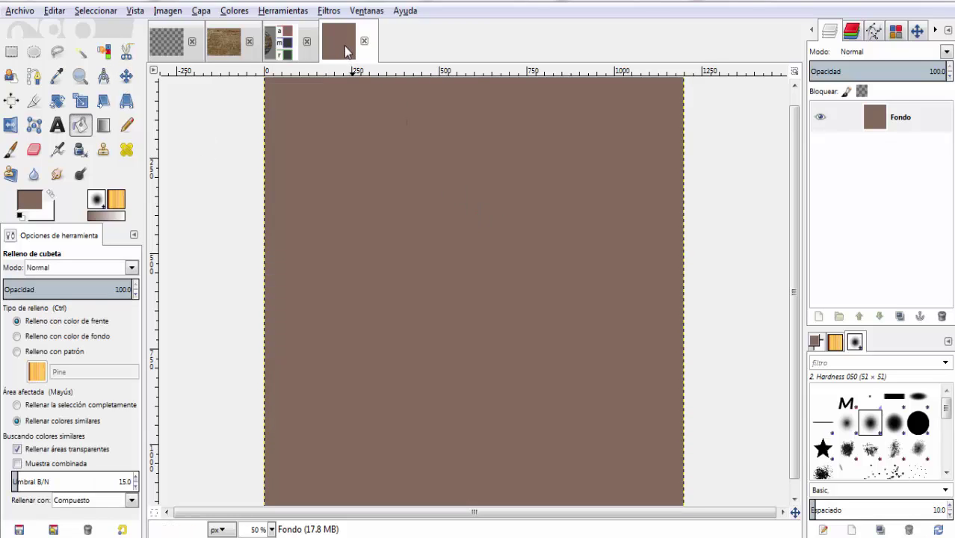
pyautogui.click(16, 12)
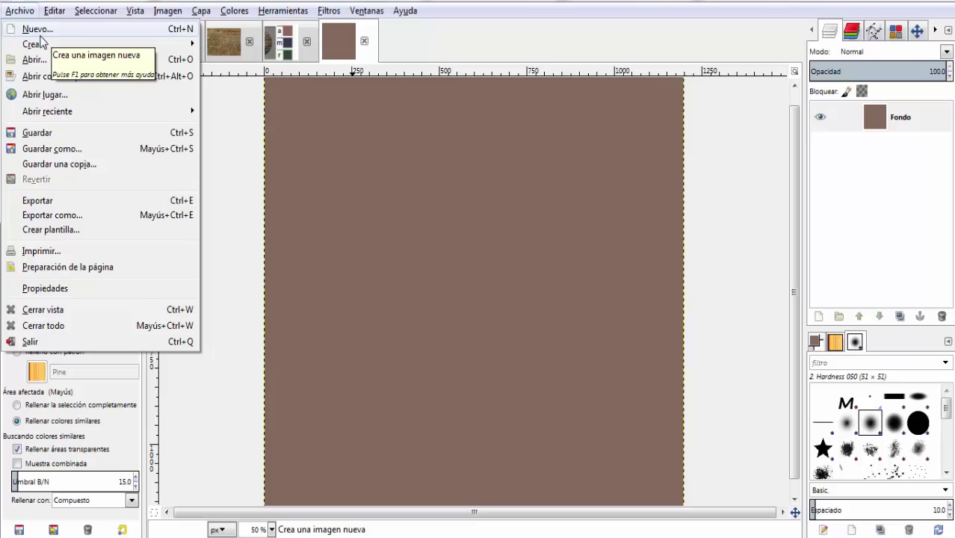
# - Create two more blank 1200 × 1200 images
pyautogui.click(37, 29)
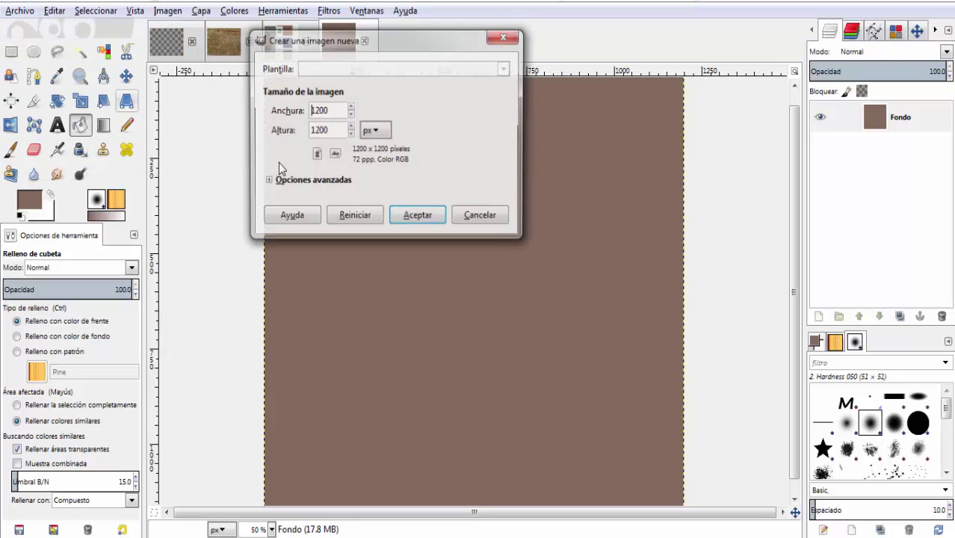
pyautogui.click(416, 215)
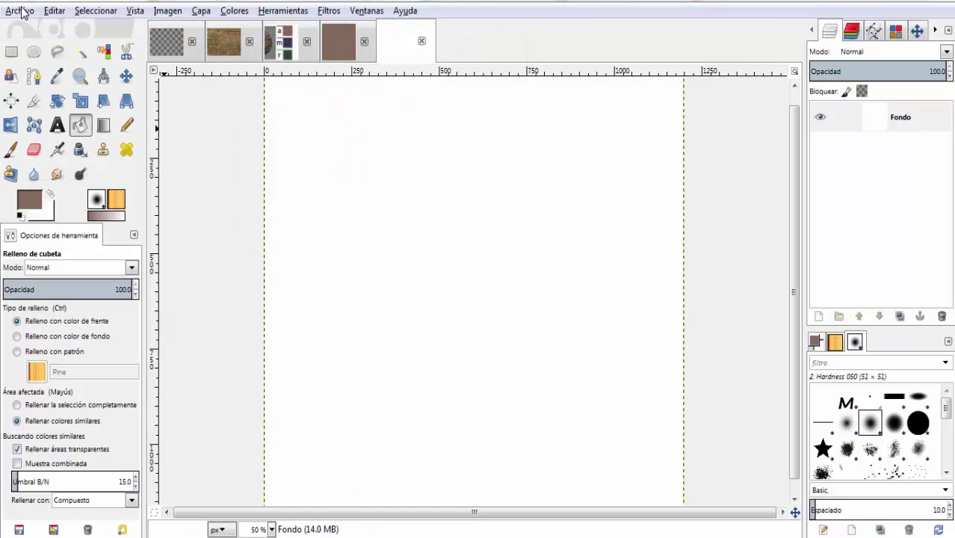
pyautogui.click(23, 11)
pyautogui.click(44, 28)
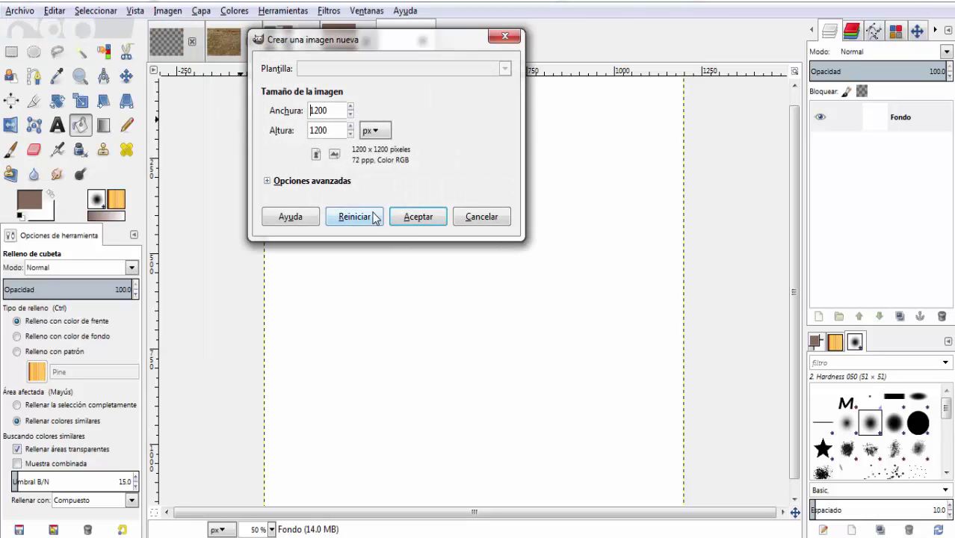
pyautogui.click(418, 216)
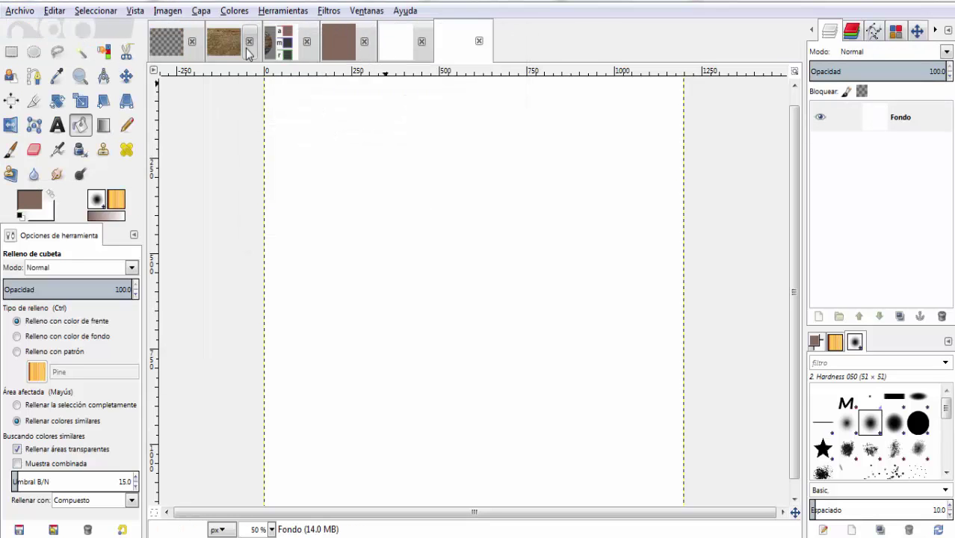
# - Sample the dark grey 3e3d3d from the 'm' swatch and bucket-fill the first blank image
pyautogui.click(281, 43)
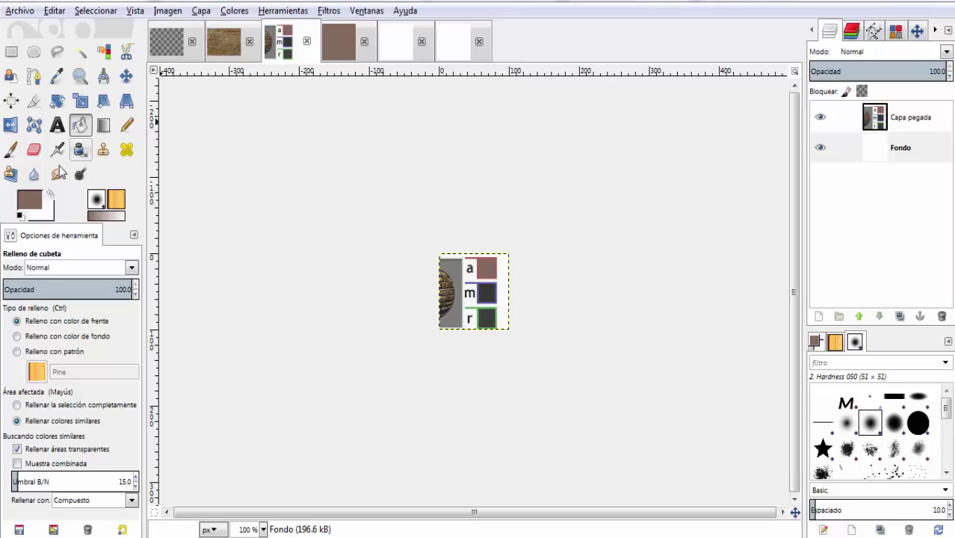
pyautogui.click(31, 196)
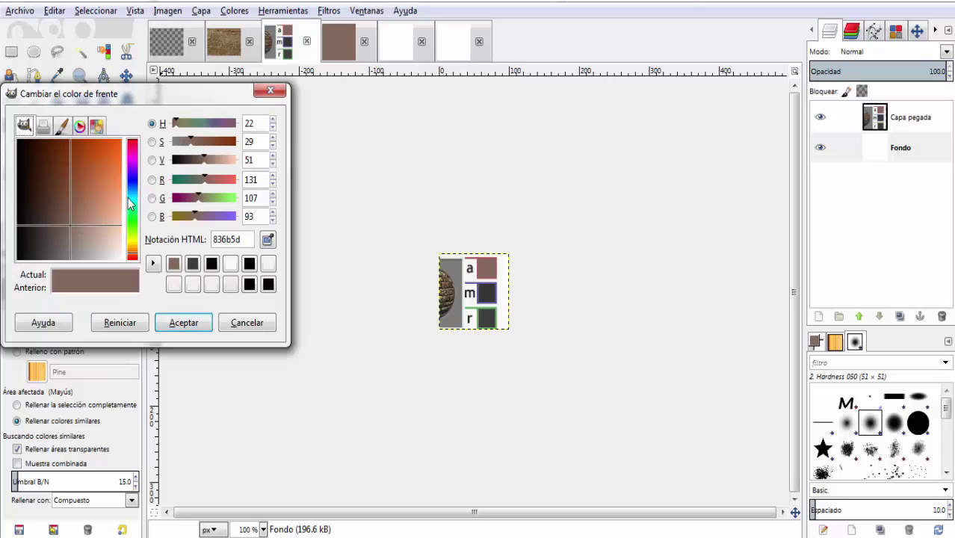
pyautogui.click(268, 239)
pyautogui.click(484, 297)
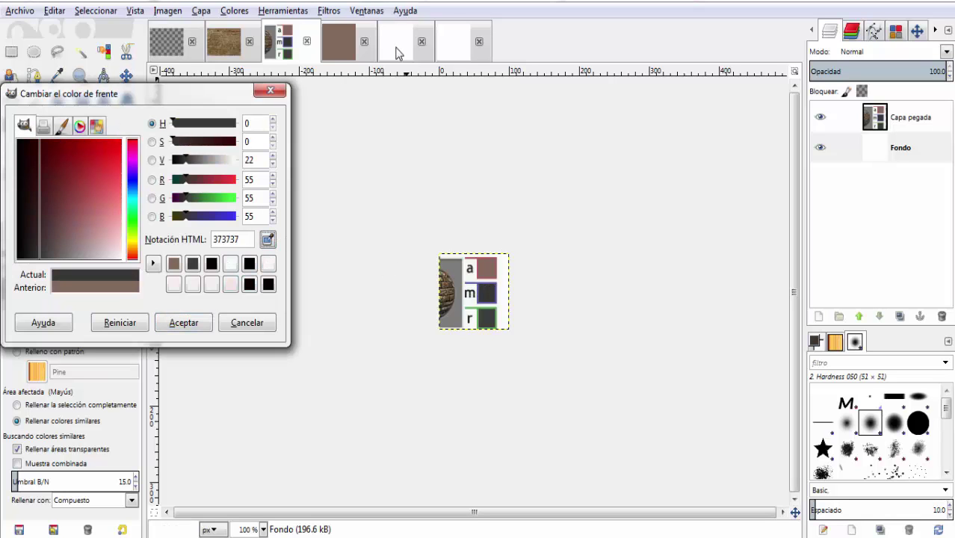
pyautogui.click(175, 326)
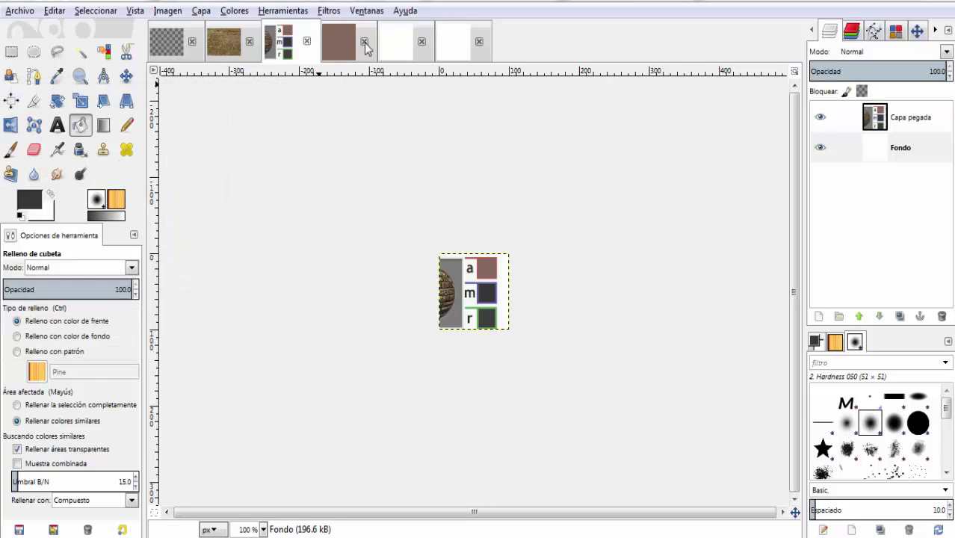
pyautogui.click(390, 45)
pyautogui.click(80, 127)
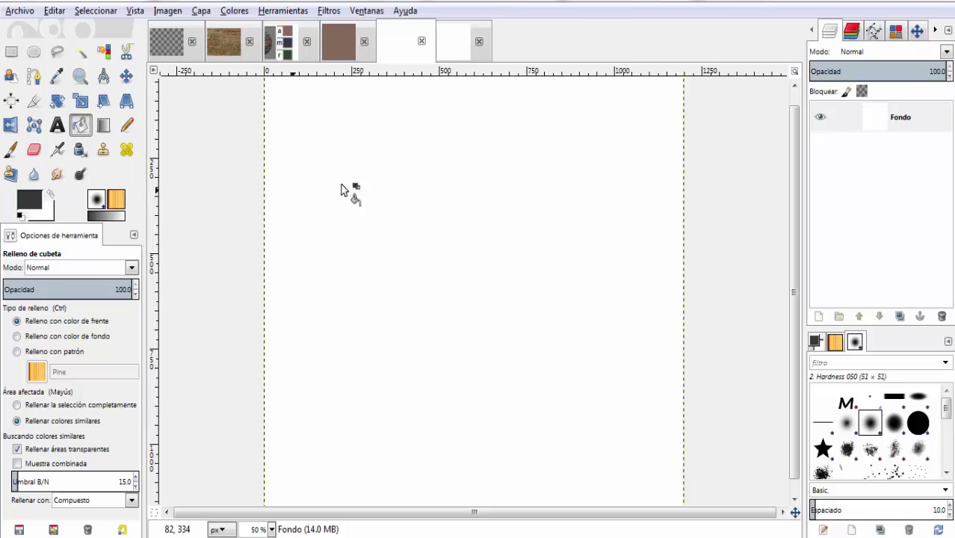
pyautogui.click(367, 189)
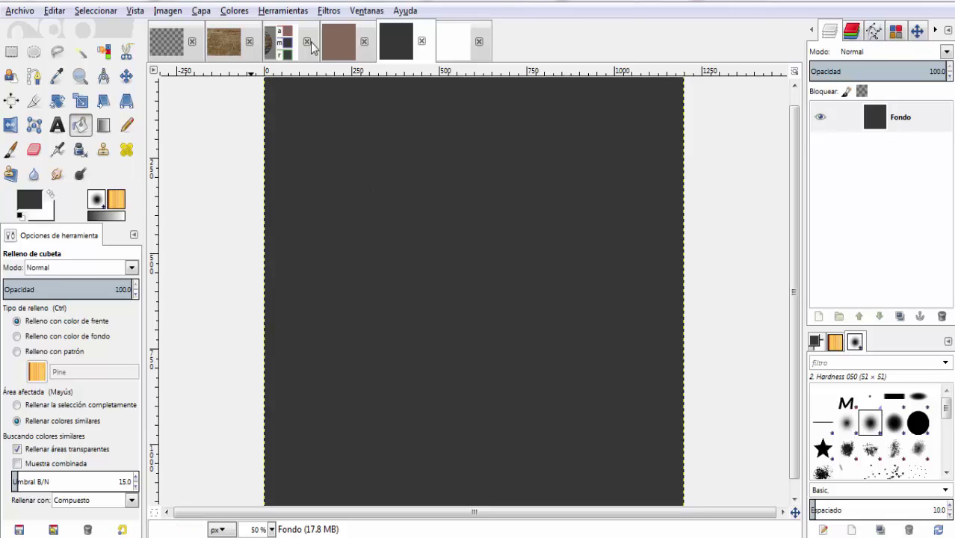
# - Sample the grey from the 'r' swatch and bucket-fill the last blank image
pyautogui.click(285, 47)
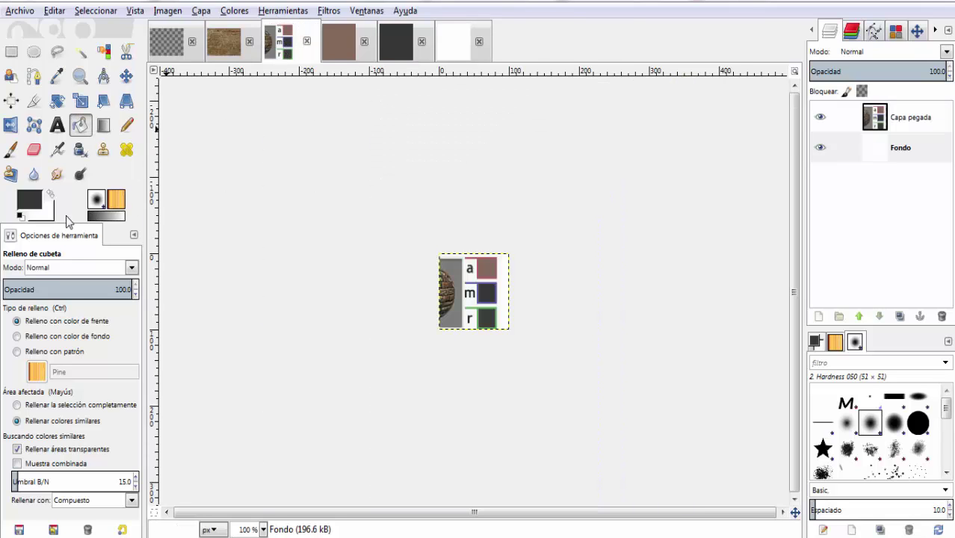
pyautogui.click(32, 200)
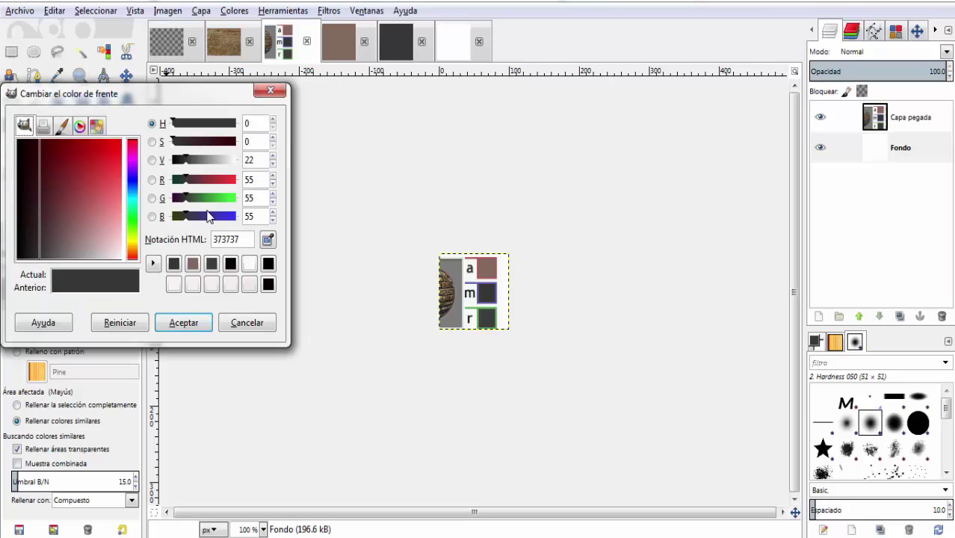
pyautogui.click(266, 238)
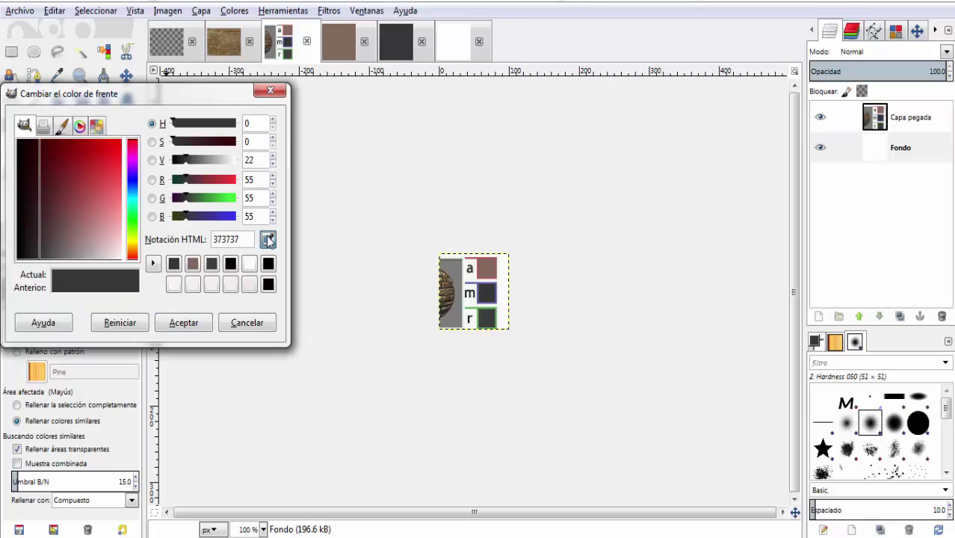
pyautogui.click(485, 319)
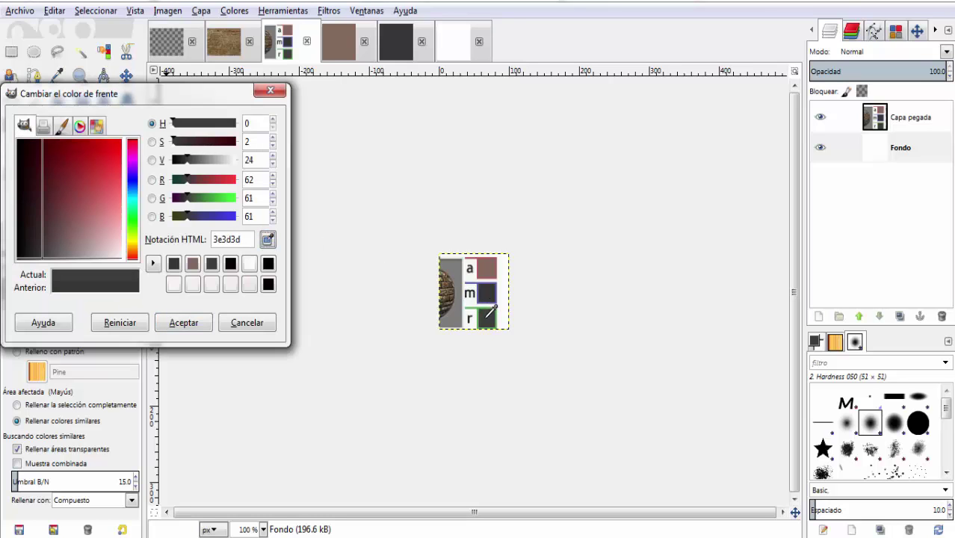
pyautogui.click(183, 322)
pyautogui.click(458, 47)
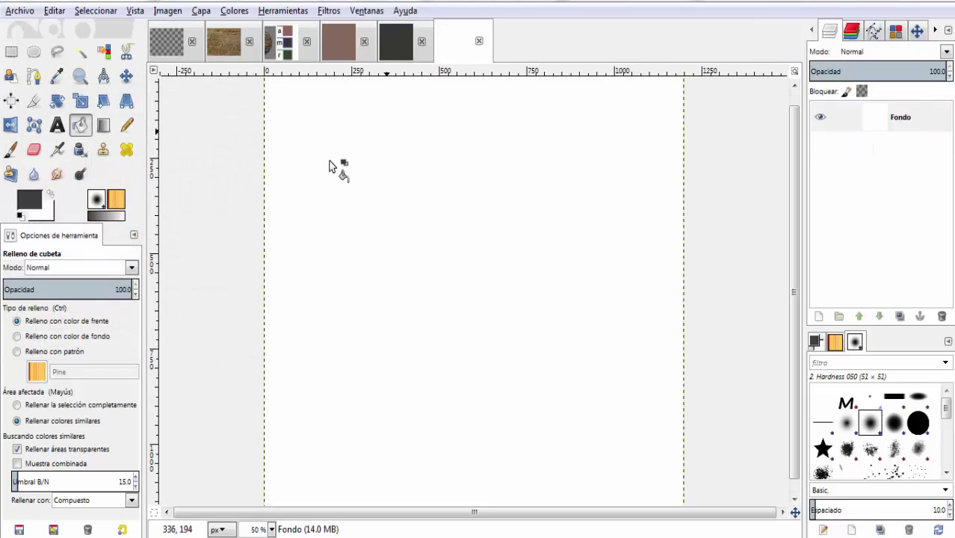
pyautogui.click(500, 226)
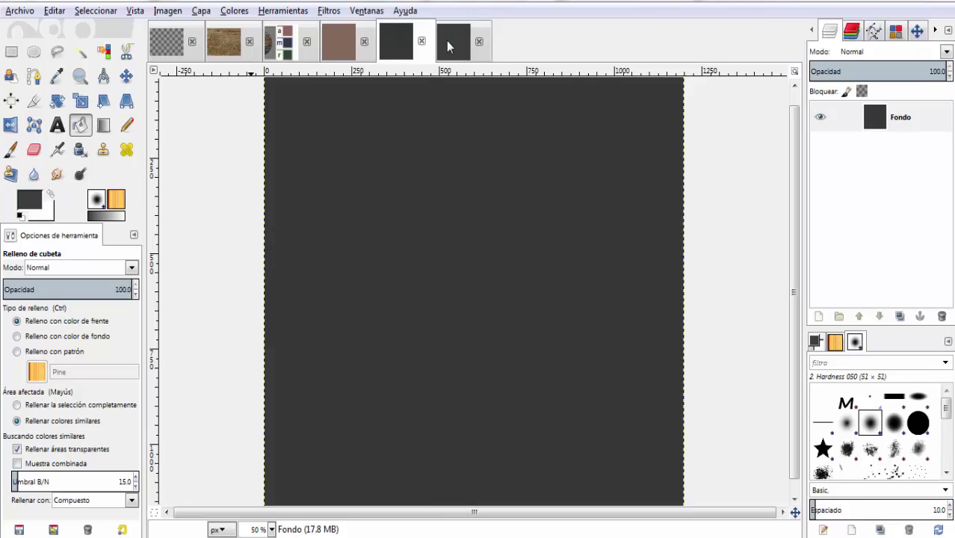
pyautogui.click(399, 43)
pyautogui.click(452, 43)
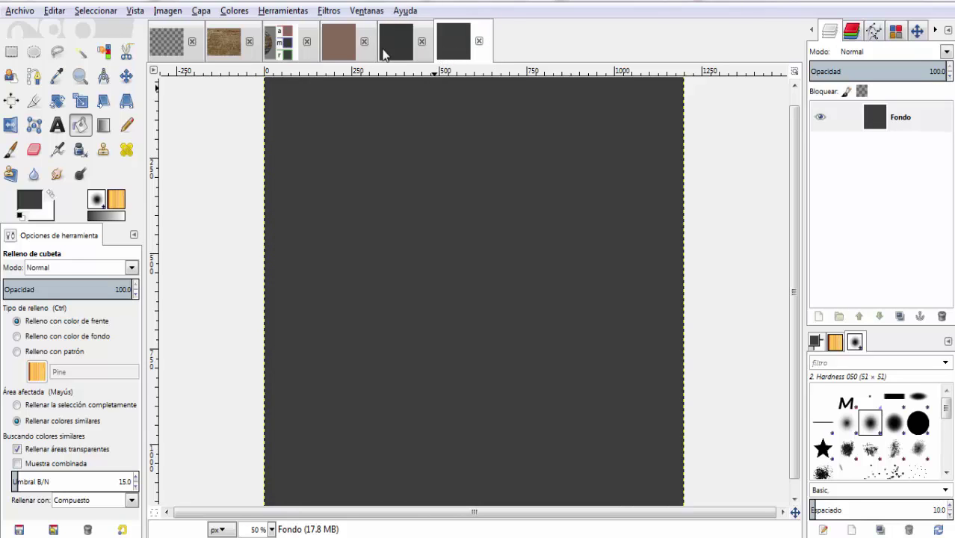
pyautogui.click(341, 38)
# - On the stone-wall photo, make a layer from visible named 'albedo' and hide the two layers beneath
pyautogui.click(291, 44)
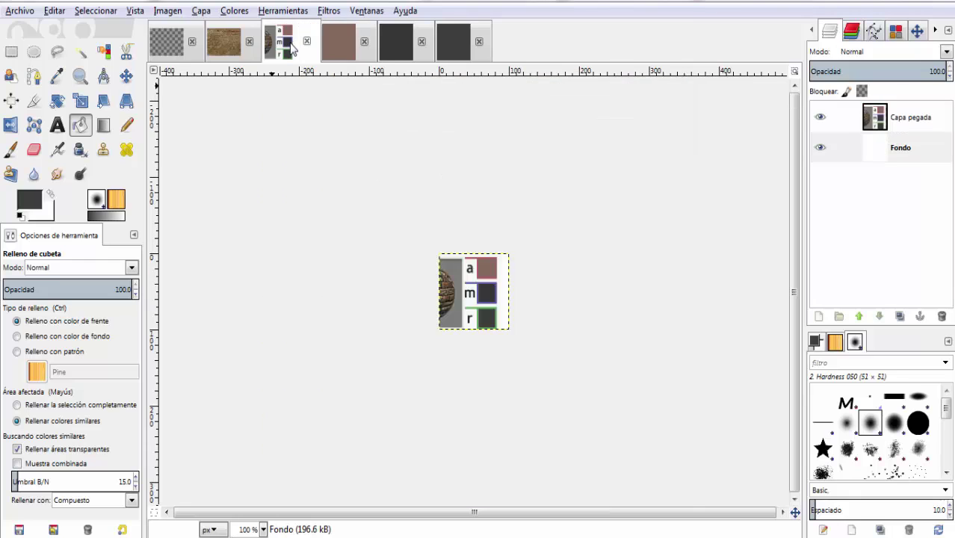
pyautogui.click(222, 52)
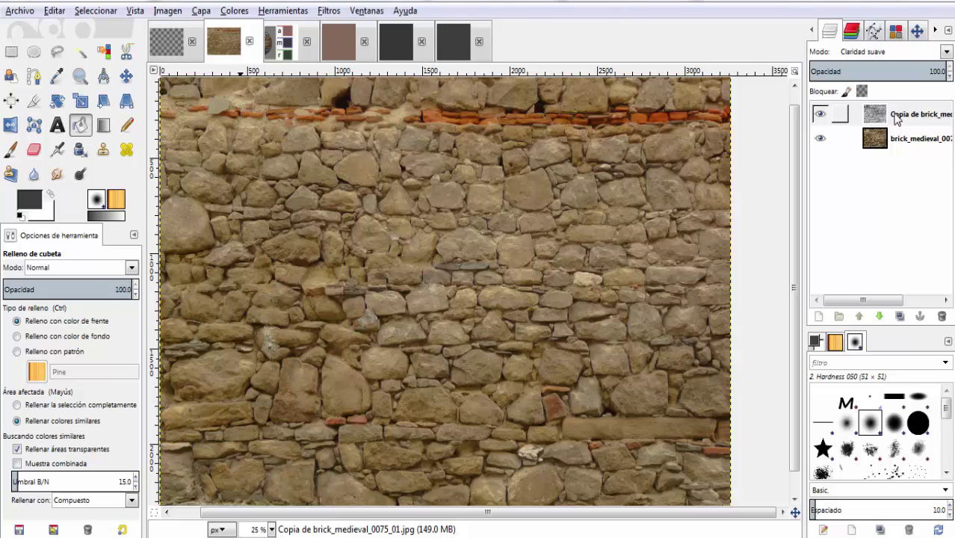
pyautogui.rightClick(895, 120)
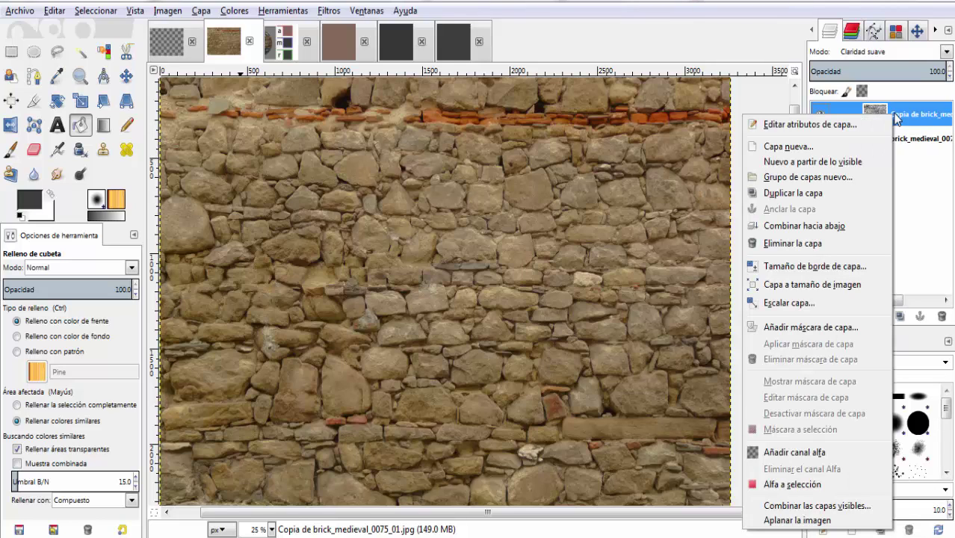
pyautogui.click(777, 164)
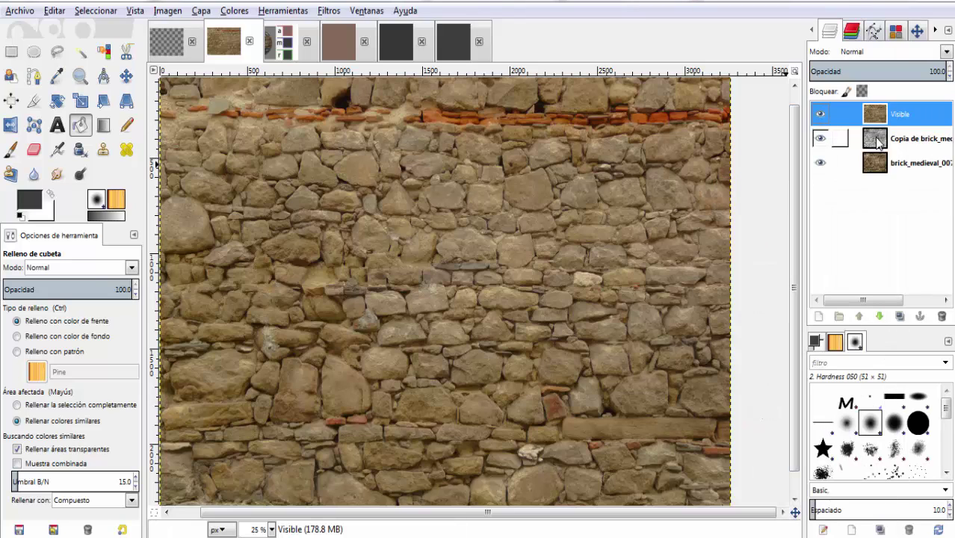
pyautogui.click(819, 138)
pyautogui.click(819, 163)
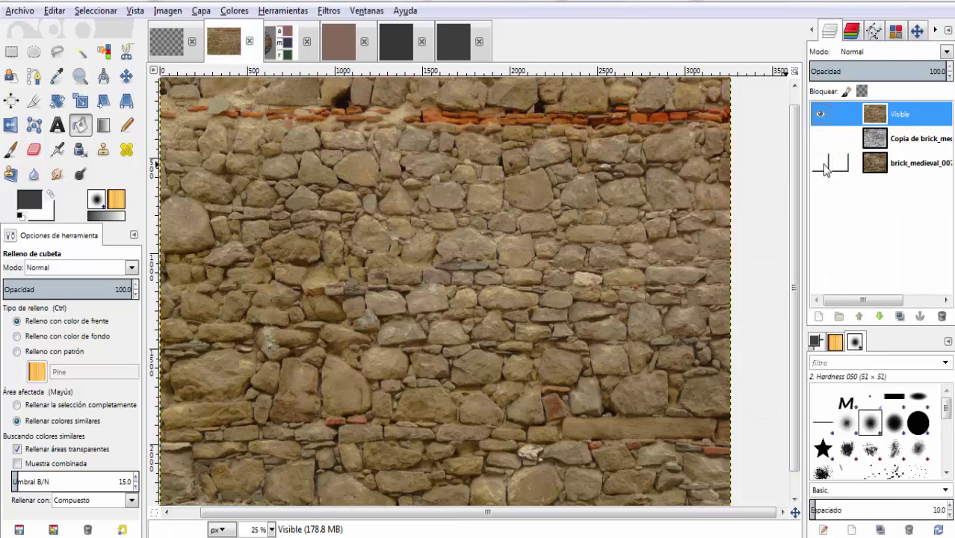
pyautogui.doubleClick(899, 113)
pyautogui.write('albedo')
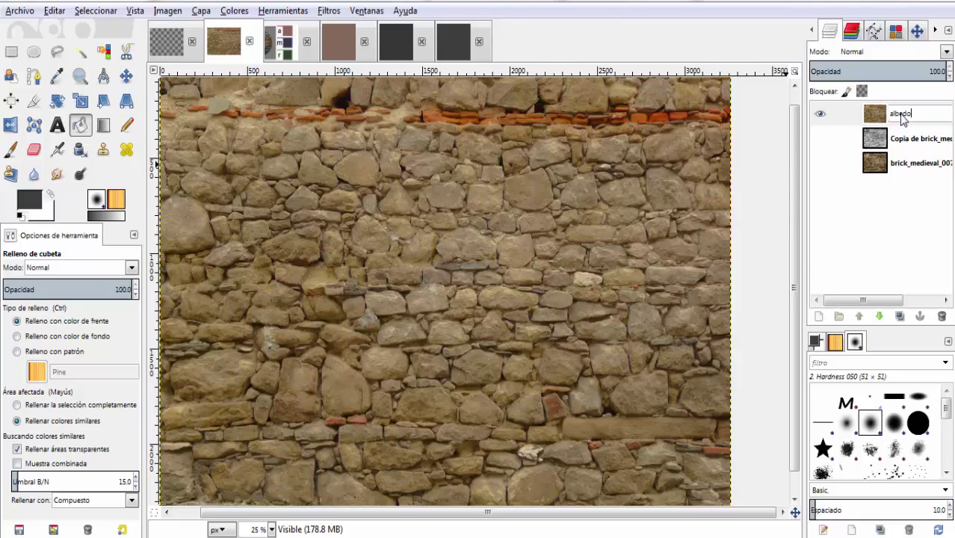
pyautogui.press('Return')
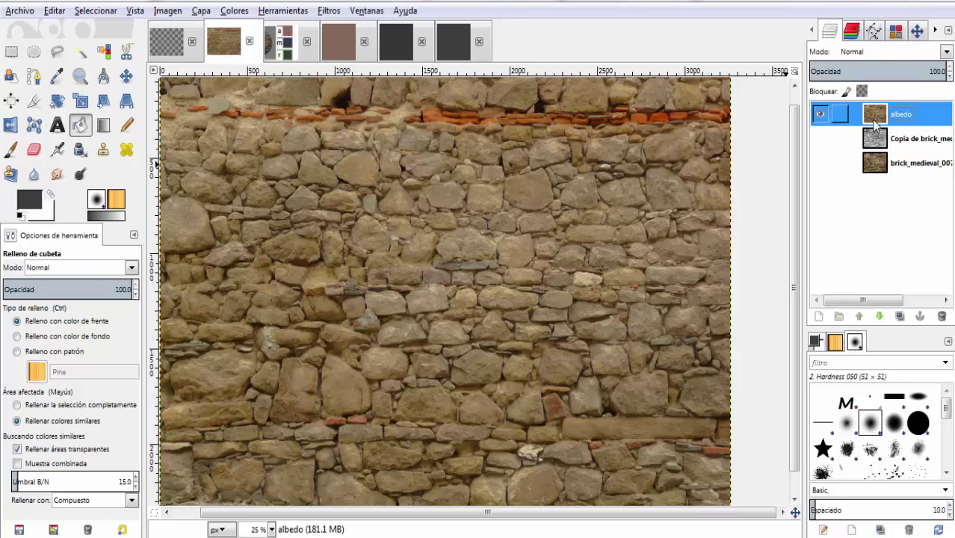
pyautogui.click(937, 32)
# - Check the albedo layer's brightness histogram
pyautogui.click(936, 31)
pyautogui.click(937, 31)
pyautogui.click(936, 32)
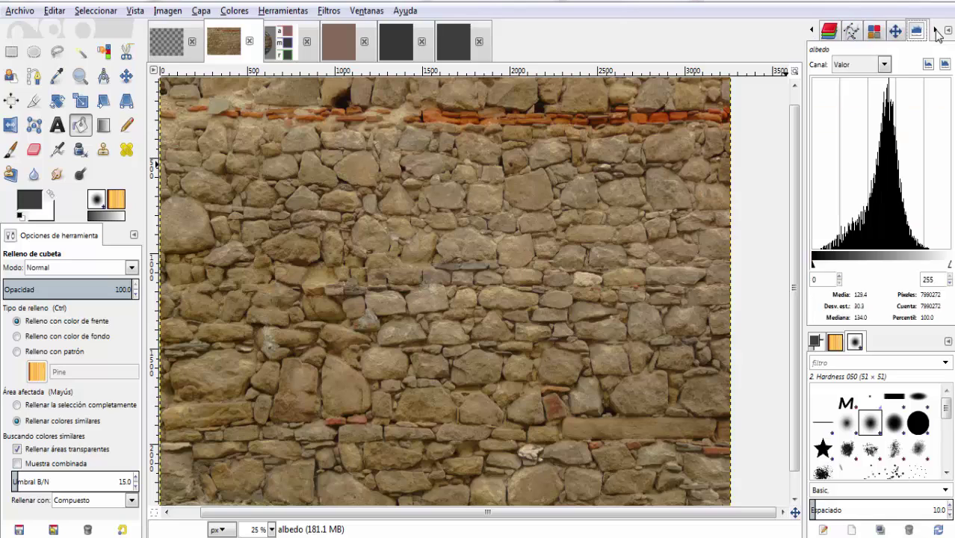
pyautogui.click(936, 31)
pyautogui.click(812, 32)
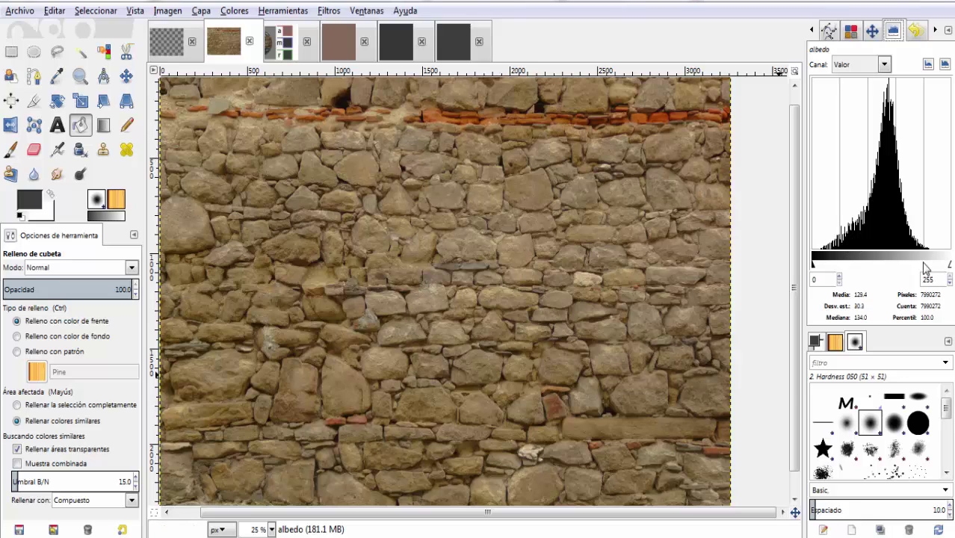
pyautogui.click(812, 32)
pyautogui.click(813, 31)
pyautogui.click(813, 32)
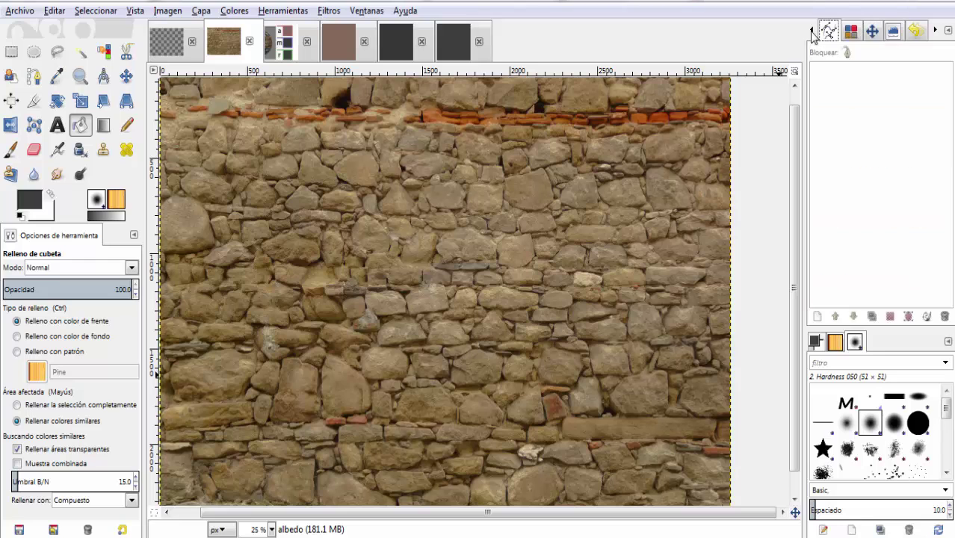
pyautogui.click(813, 32)
pyautogui.click(813, 32)
# - Show only the brick_medieval layer and view its histogram on a linear scale
pyautogui.click(870, 162)
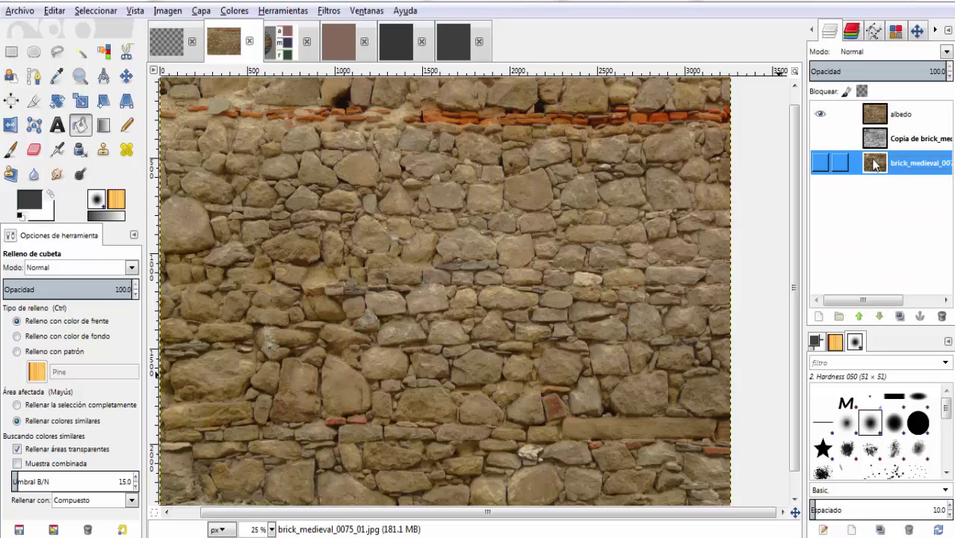
pyautogui.click(819, 114)
pyautogui.click(819, 163)
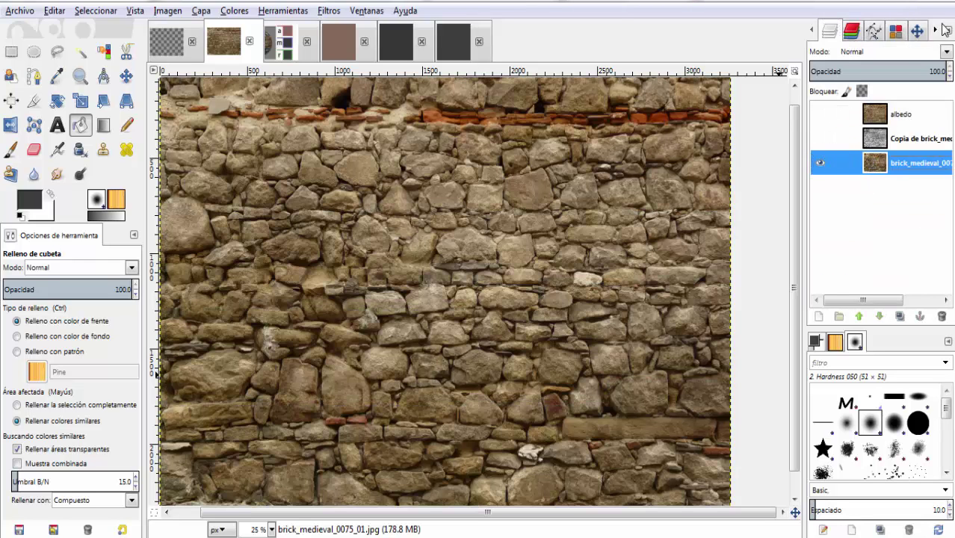
pyautogui.click(936, 32)
pyautogui.click(935, 31)
pyautogui.click(935, 31)
pyautogui.click(936, 31)
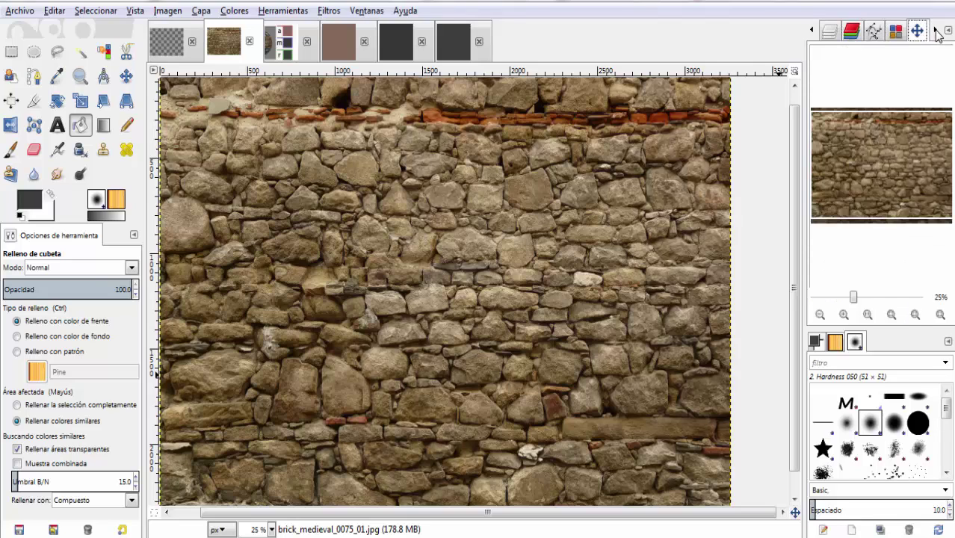
pyautogui.click(935, 32)
pyautogui.click(927, 64)
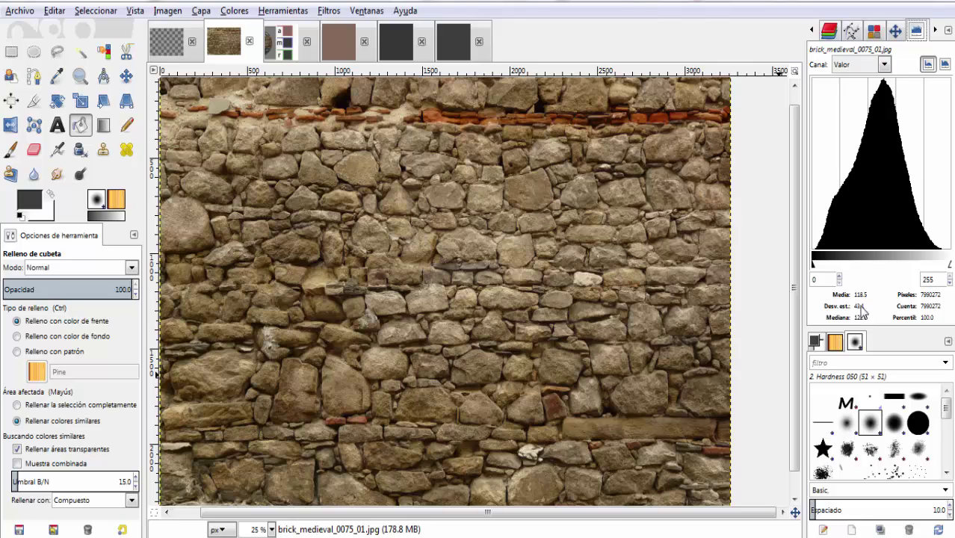
# - Hide brick_medieval again and make the albedo layer visible
pyautogui.click(812, 30)
pyautogui.click(812, 30)
pyautogui.click(813, 31)
pyautogui.click(812, 30)
pyautogui.click(813, 30)
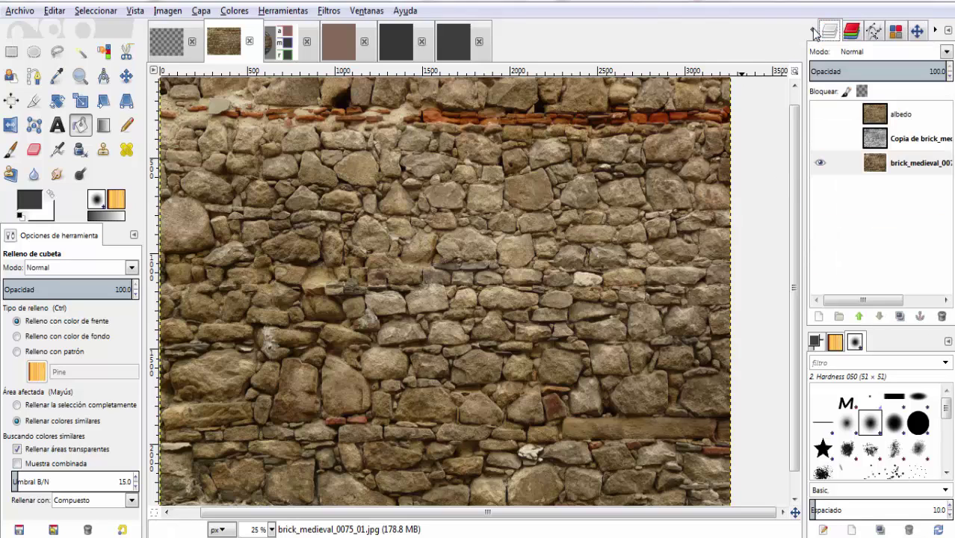
pyautogui.click(820, 163)
pyautogui.click(820, 139)
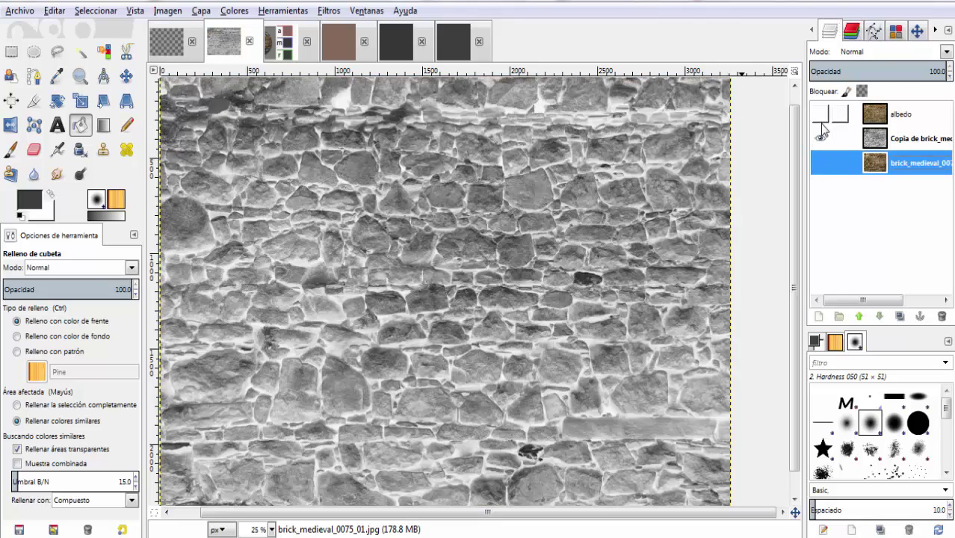
pyautogui.click(820, 139)
pyautogui.click(821, 114)
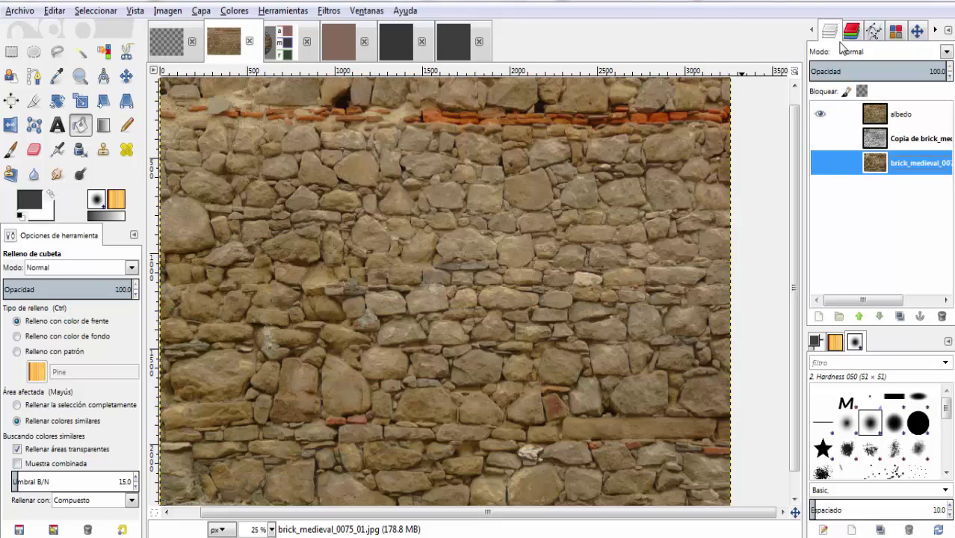
# - Compare the stone-wall histogram's 122.0 median with the brown fill image's 131.0
pyautogui.click(932, 33)
pyautogui.click(932, 32)
pyautogui.click(932, 33)
pyautogui.click(932, 33)
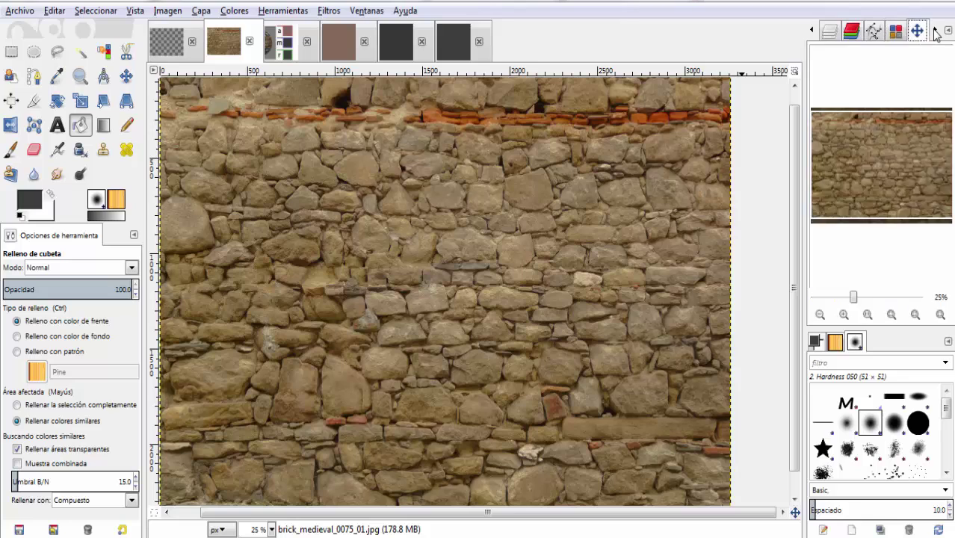
pyautogui.click(932, 33)
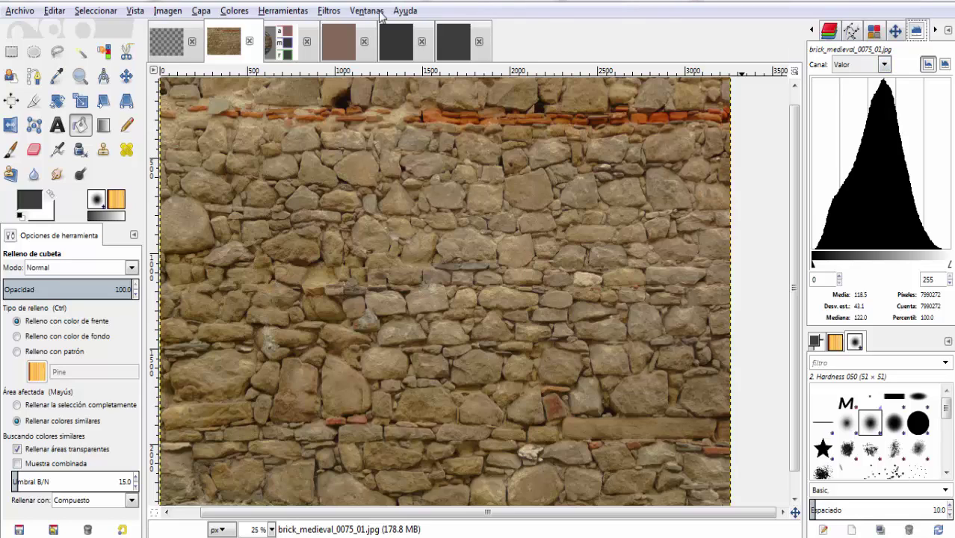
pyautogui.click(339, 50)
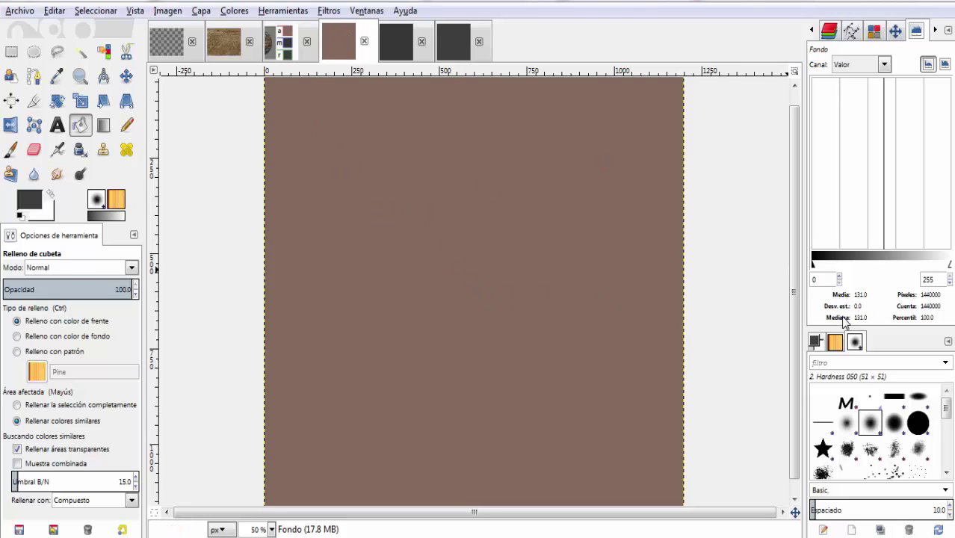
pyautogui.click(221, 46)
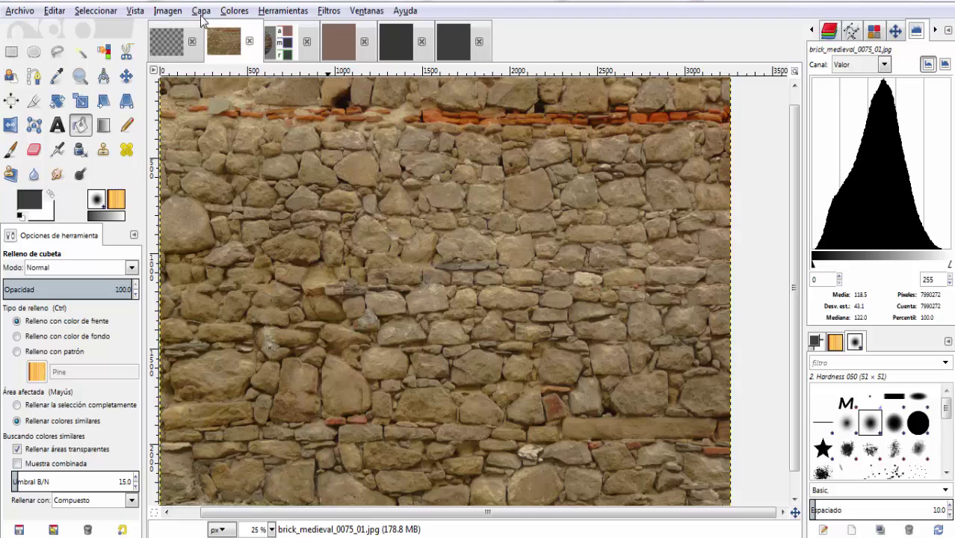
# - Raise a midtone point in Curves until the median reads 131.0, then apply
pyautogui.click(228, 12)
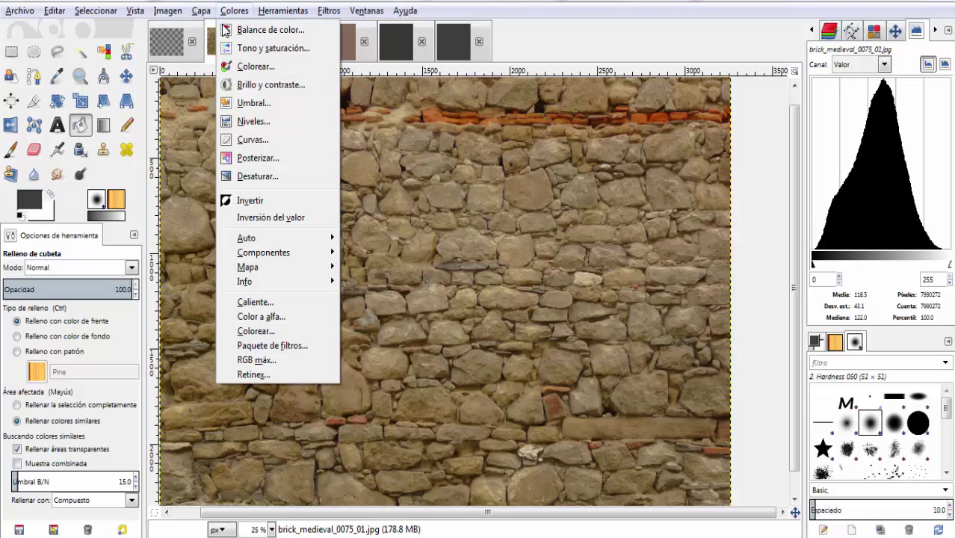
pyautogui.click(261, 143)
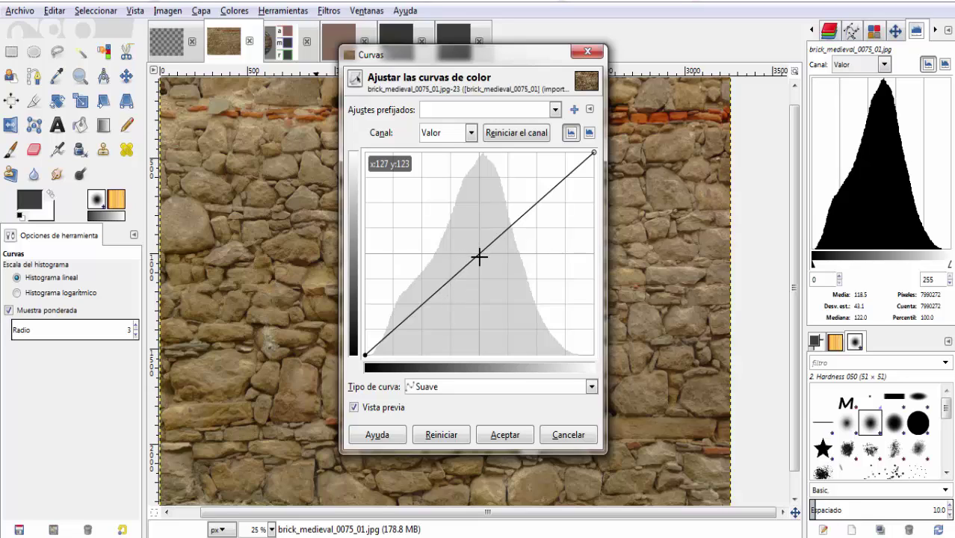
pyautogui.moveTo(478, 257); pyautogui.dragTo(478, 245)
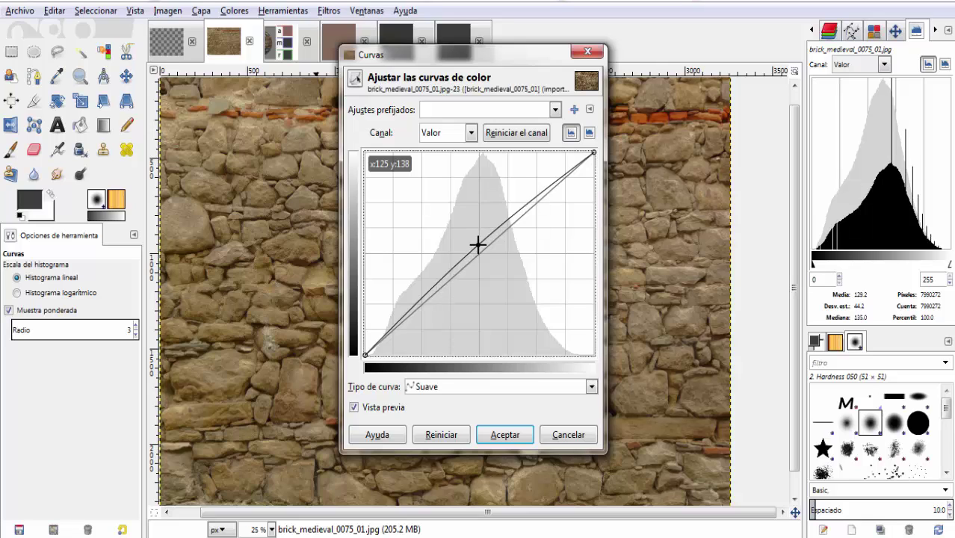
pyautogui.moveTo(478, 245); pyautogui.dragTo(479, 238)
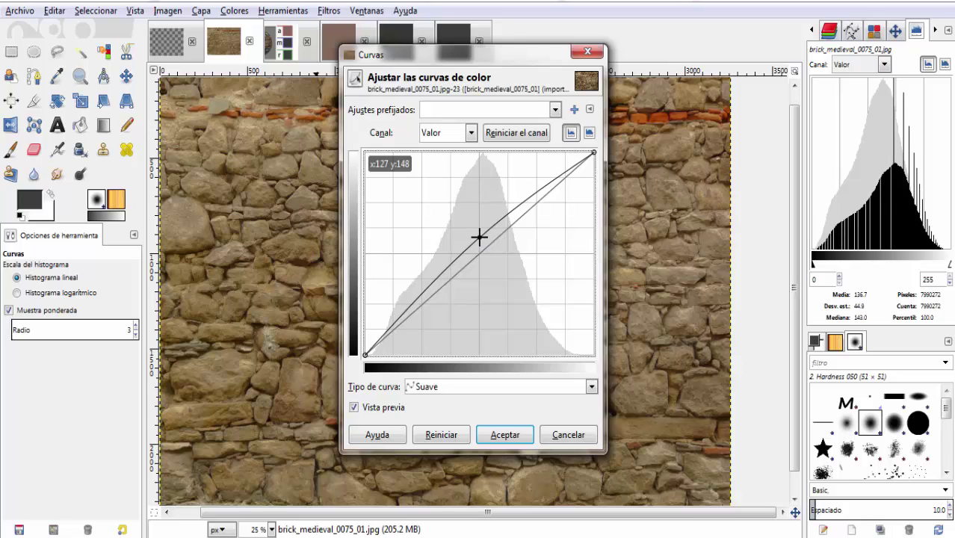
pyautogui.moveTo(479, 237); pyautogui.dragTo(479, 239)
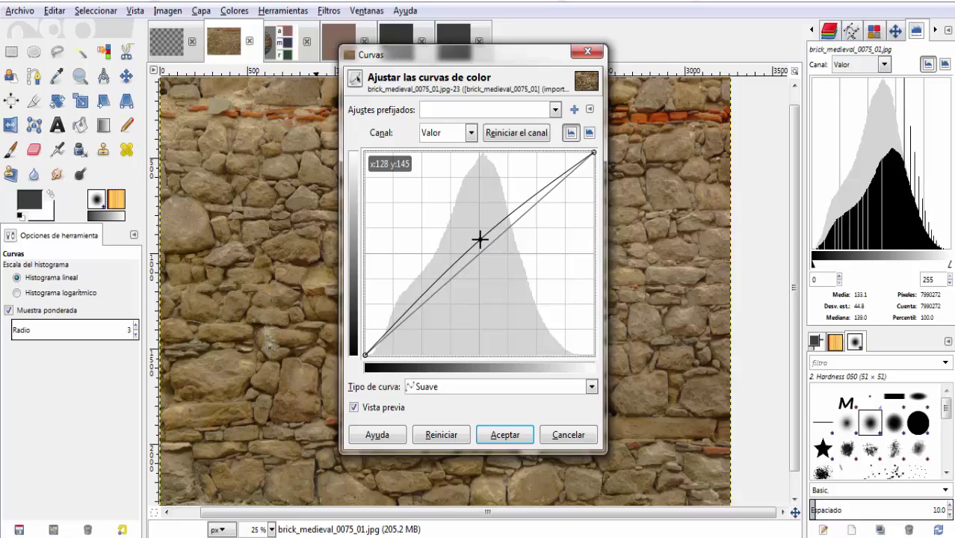
pyautogui.moveTo(481, 240); pyautogui.dragTo(481, 241)
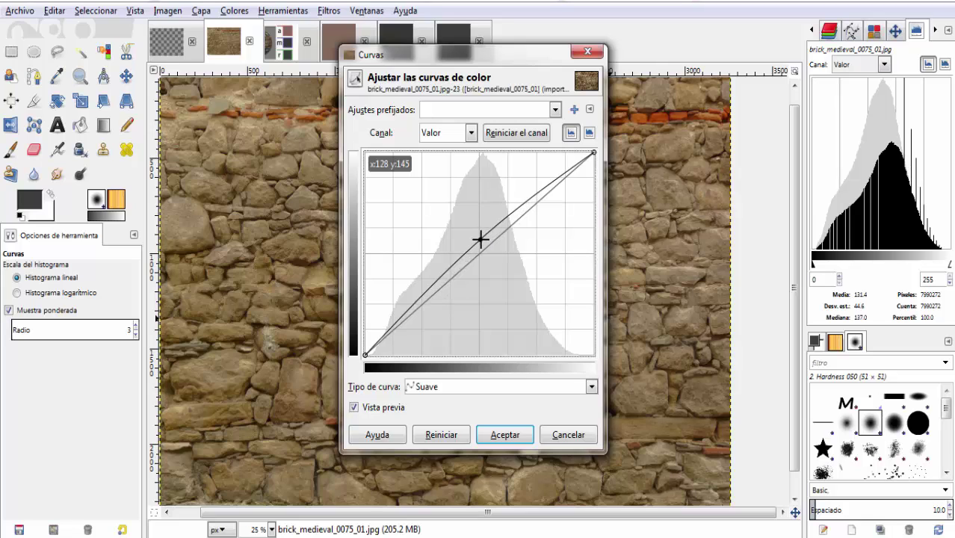
pyautogui.moveTo(480, 241); pyautogui.dragTo(479, 240)
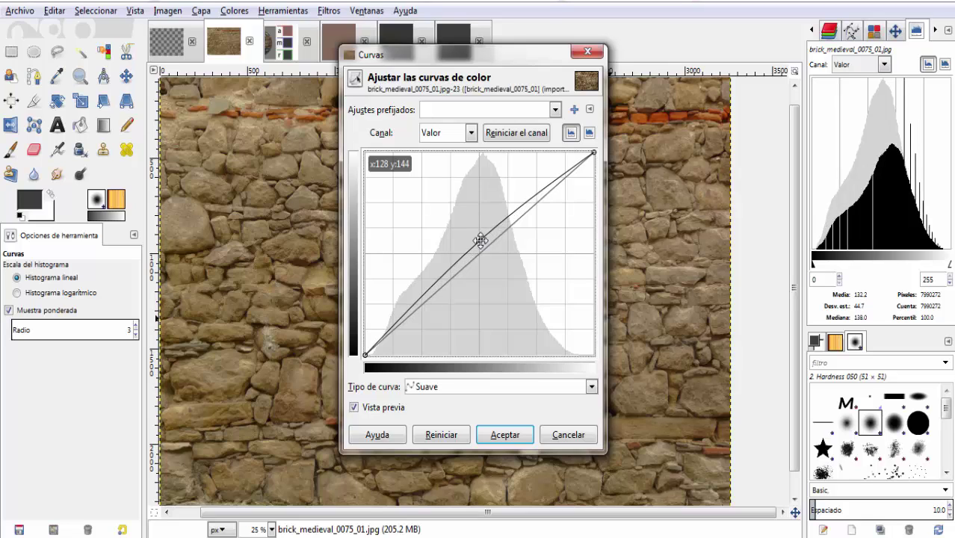
pyautogui.moveTo(480, 240); pyautogui.dragTo(480, 239)
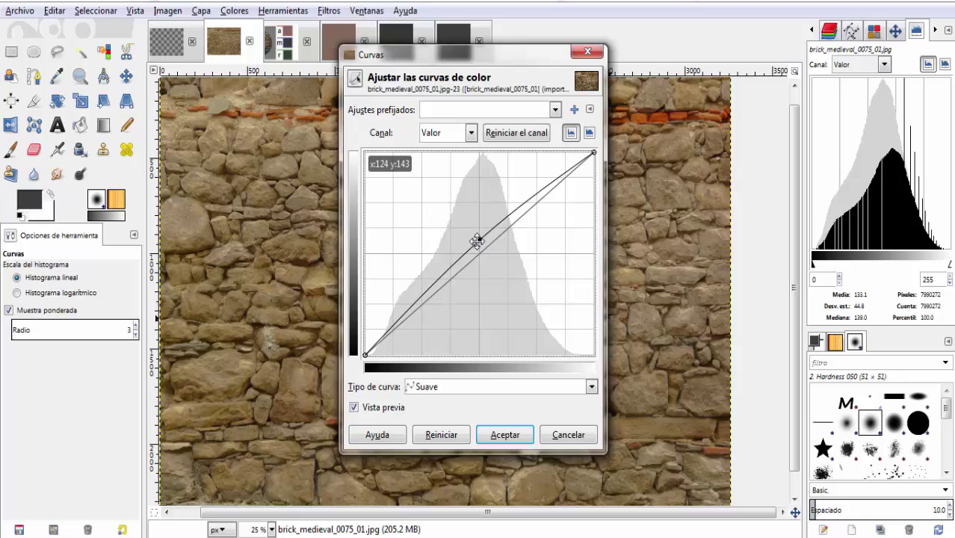
pyautogui.moveTo(478, 239); pyautogui.dragTo(479, 240)
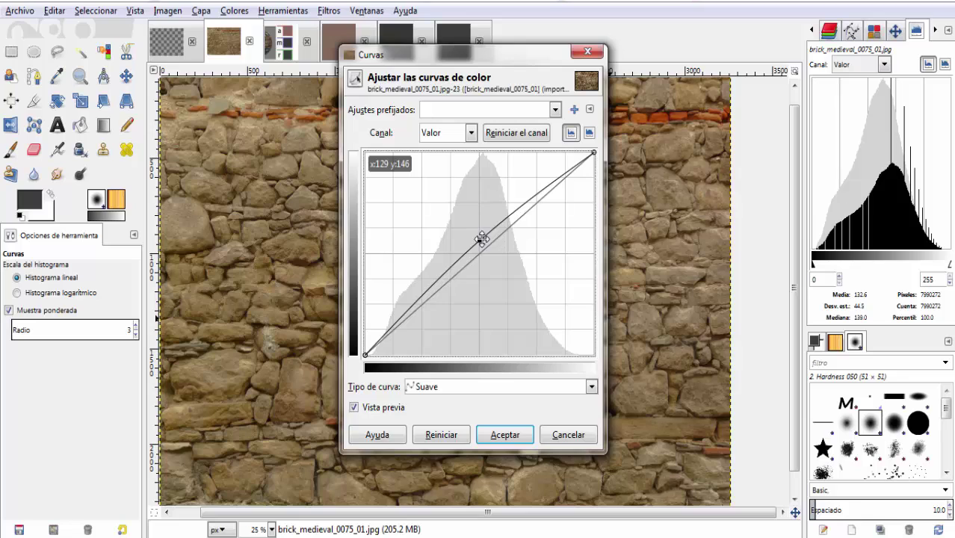
pyautogui.moveTo(482, 237); pyautogui.dragTo(480, 251)
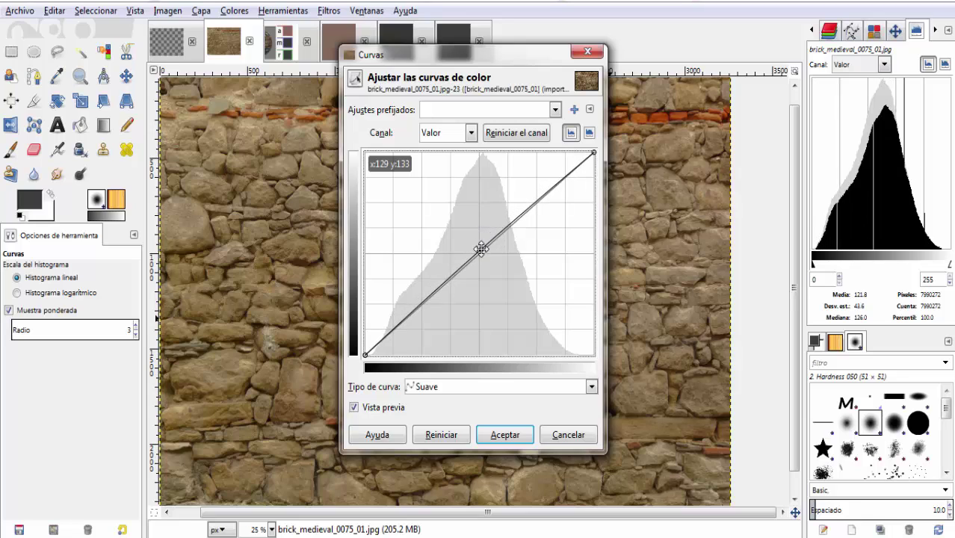
pyautogui.moveTo(480, 249); pyautogui.dragTo(480, 244)
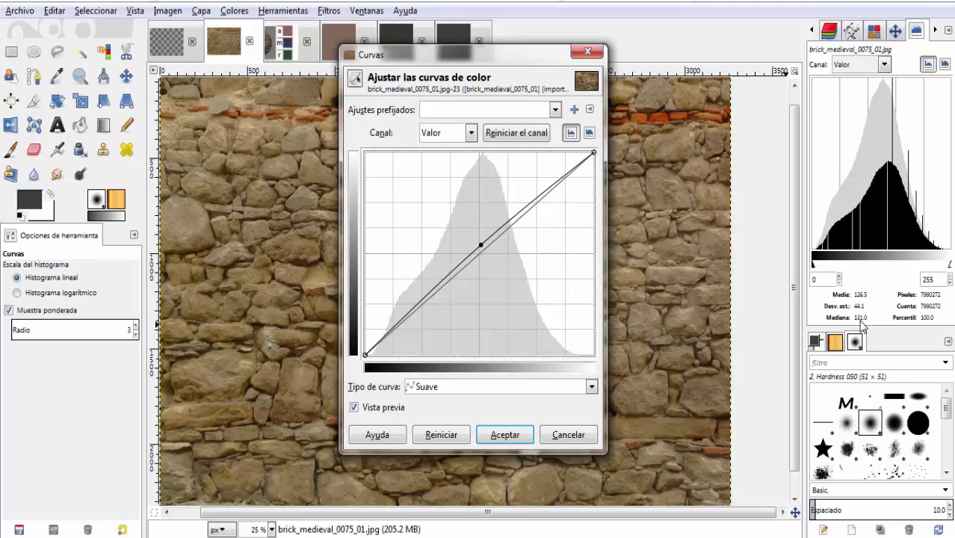
pyautogui.click(514, 439)
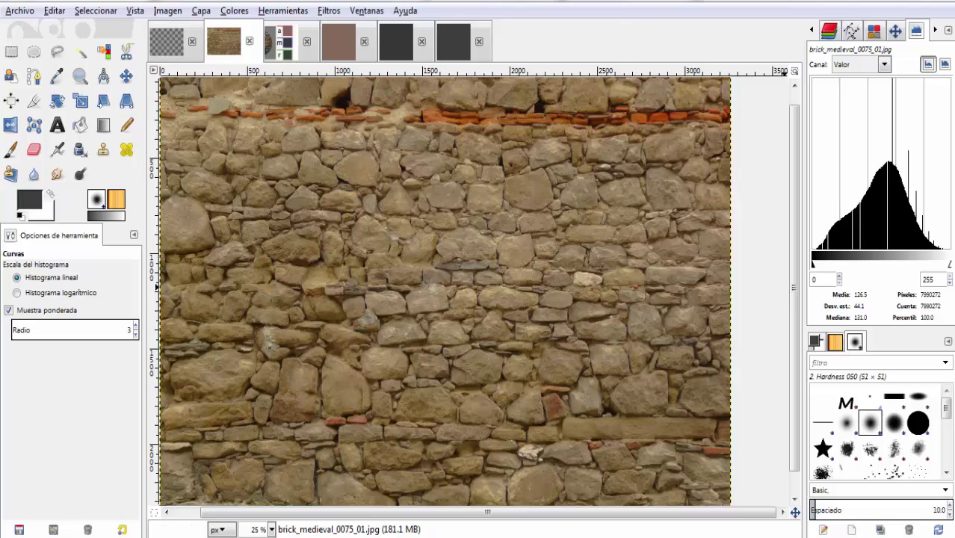
# - Export the albedo layer as albedo.jpg into Pictures/Nueva carpeta at quality 94
pyautogui.click(812, 31)
pyautogui.click(812, 31)
pyautogui.click(812, 30)
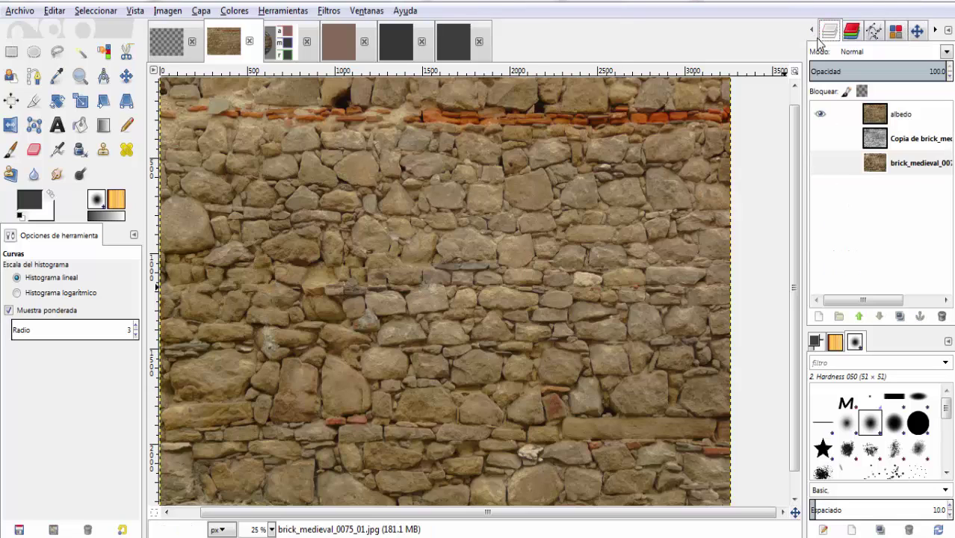
pyautogui.click(869, 112)
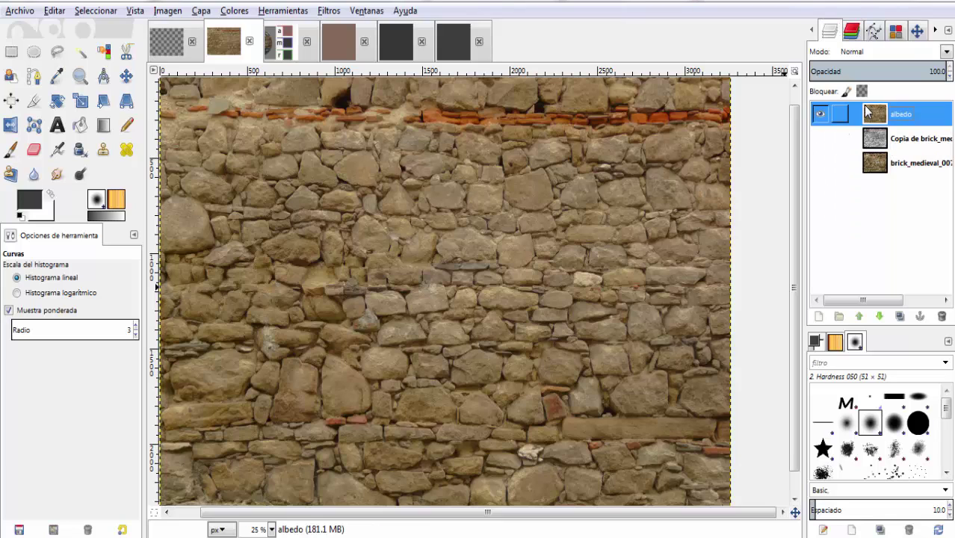
pyautogui.click(21, 10)
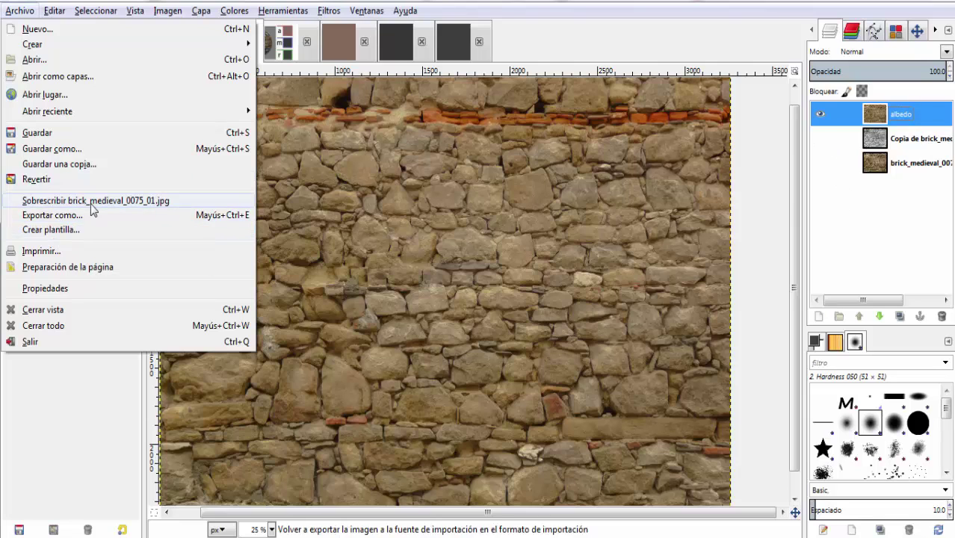
pyautogui.click(53, 216)
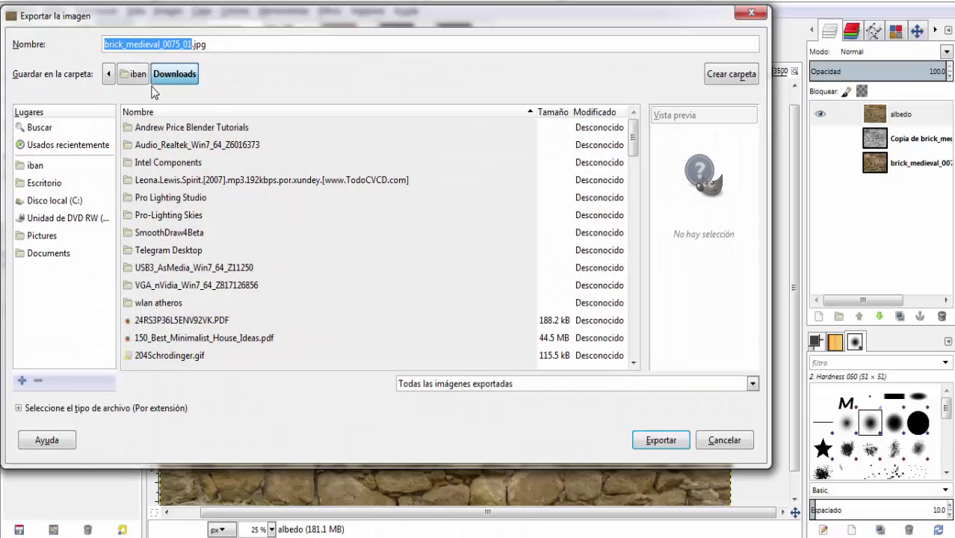
pyautogui.write('albedo')
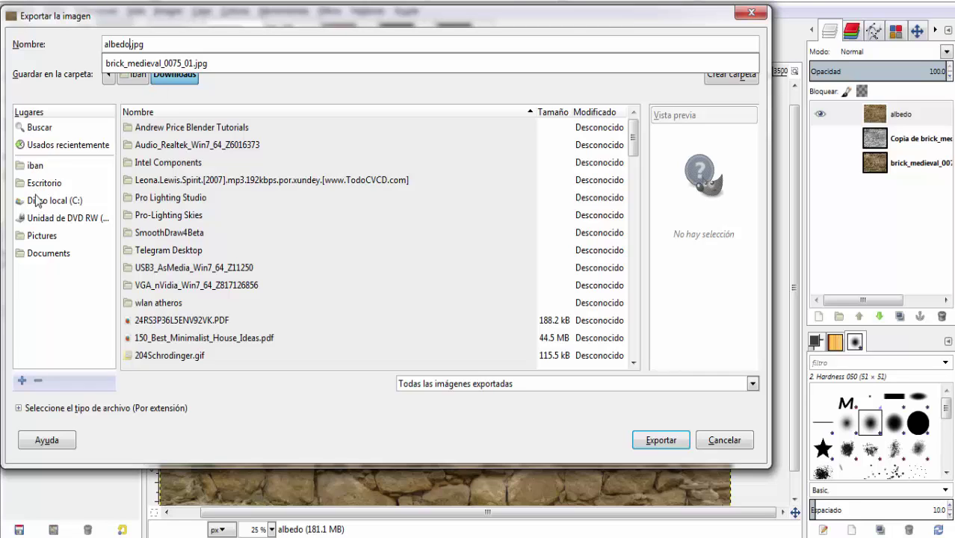
pyautogui.click(33, 237)
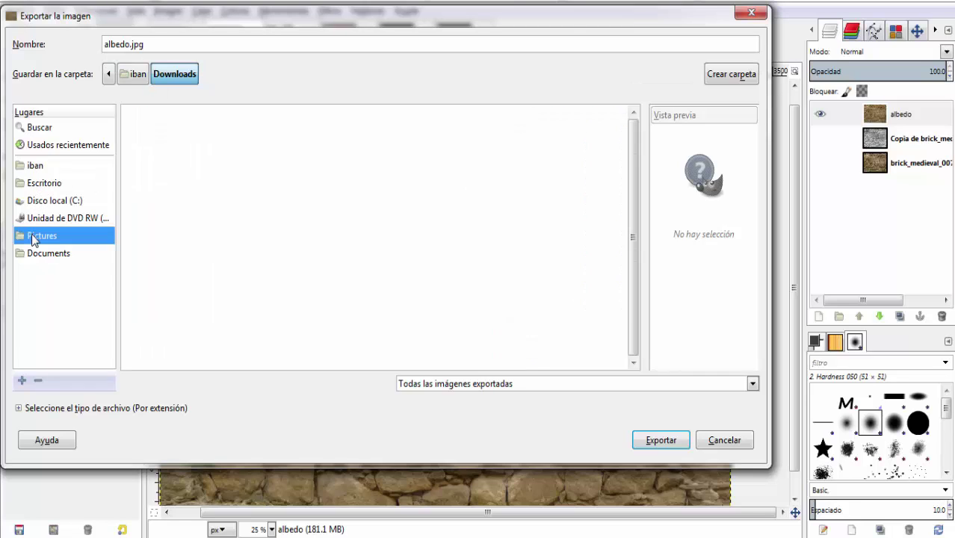
pyautogui.click(33, 237)
pyautogui.doubleClick(179, 148)
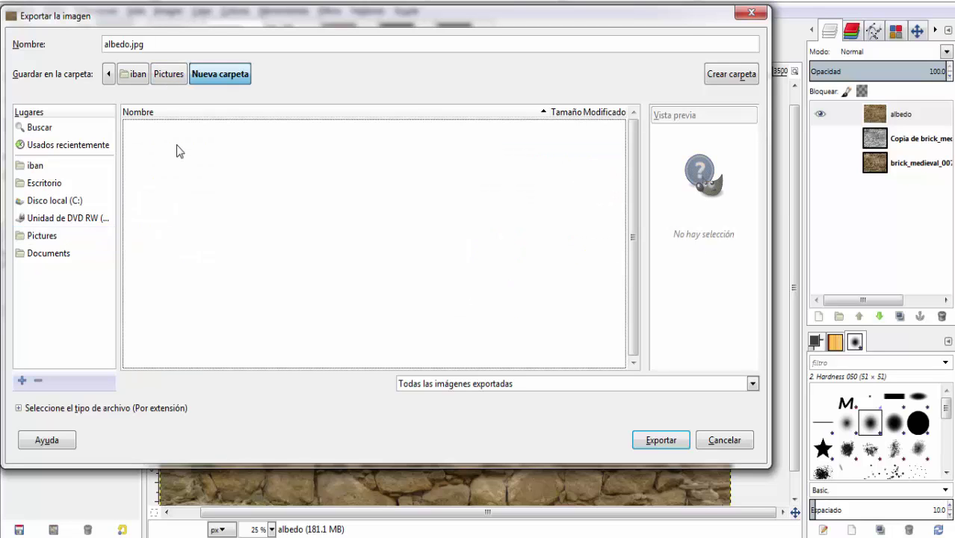
pyautogui.click(659, 440)
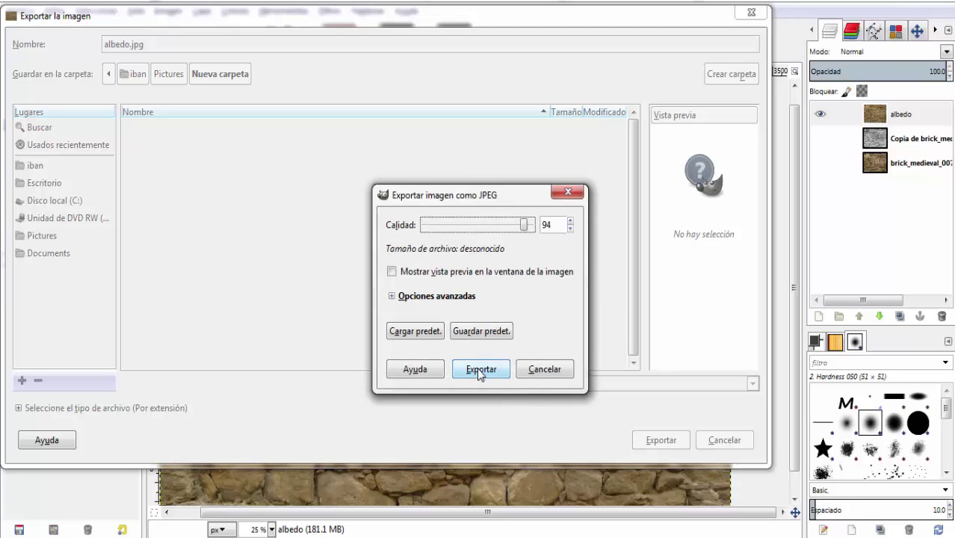
pyautogui.click(478, 369)
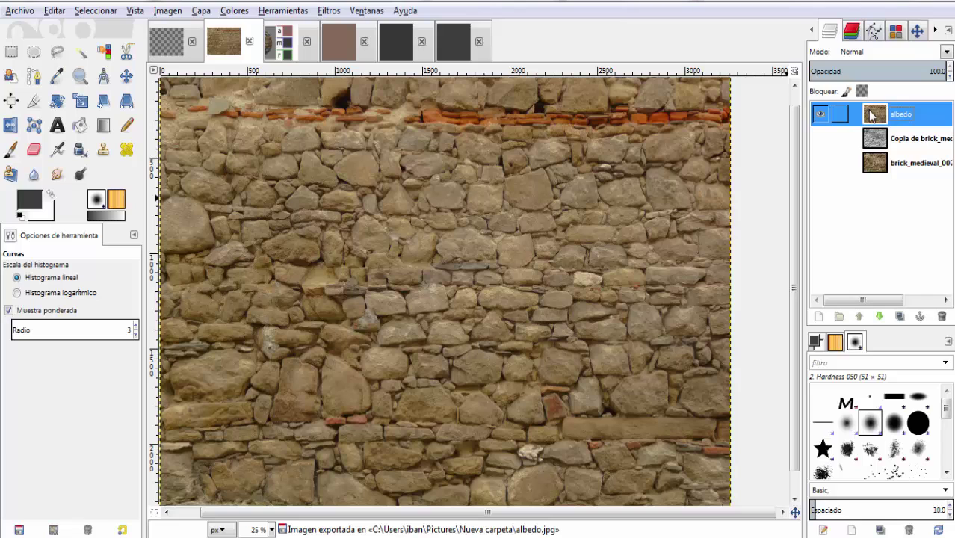
# - Duplicate albedo, desaturate the copy by Luminosity, and bring up the dark grey image
pyautogui.rightClick(871, 114)
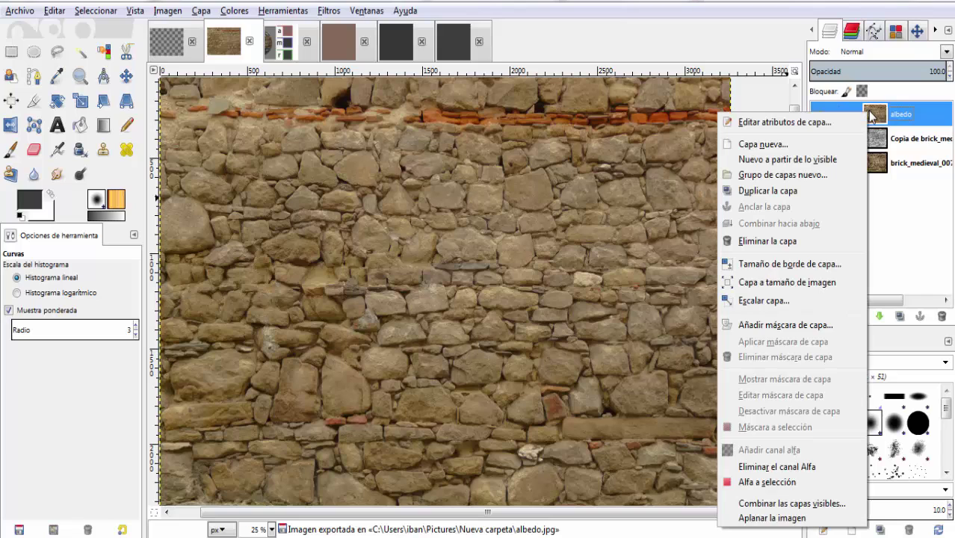
pyautogui.click(799, 193)
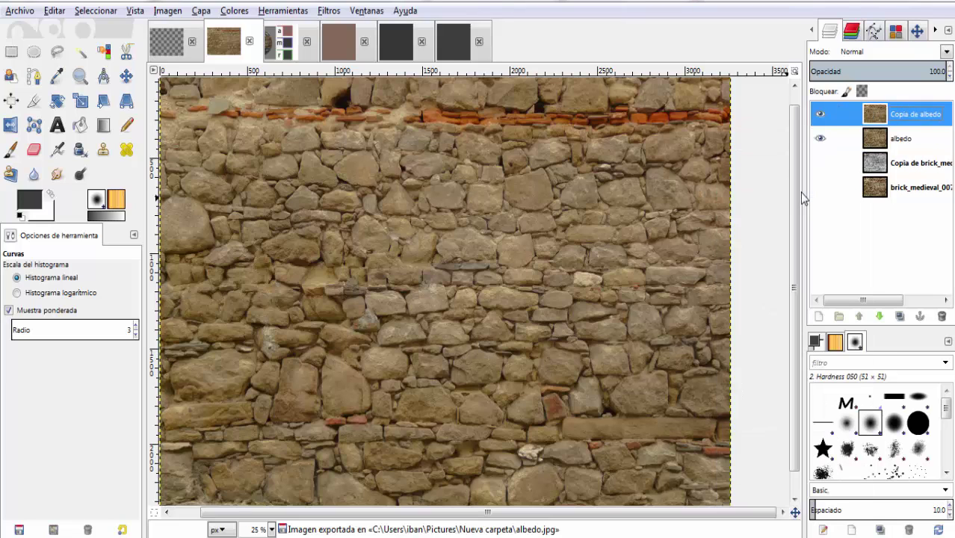
pyautogui.click(200, 12)
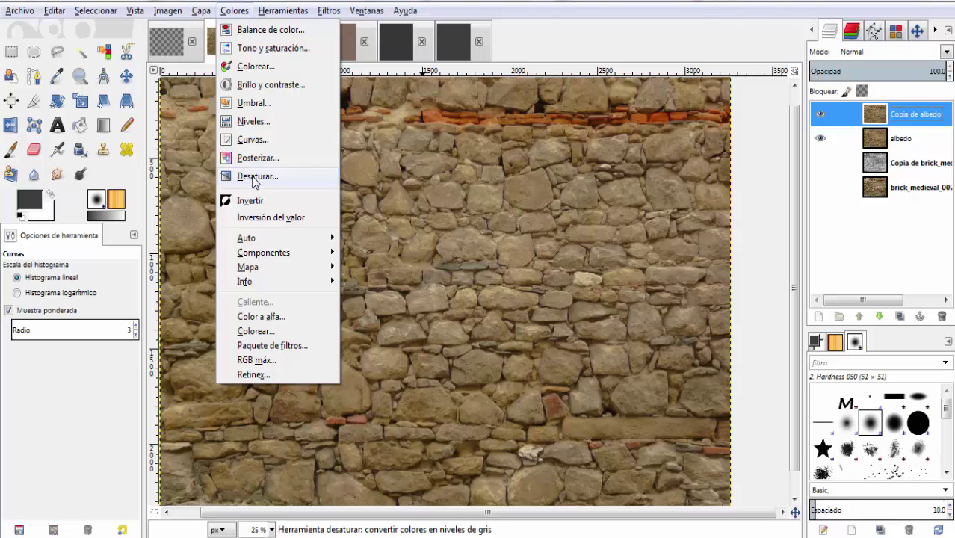
pyautogui.click(254, 177)
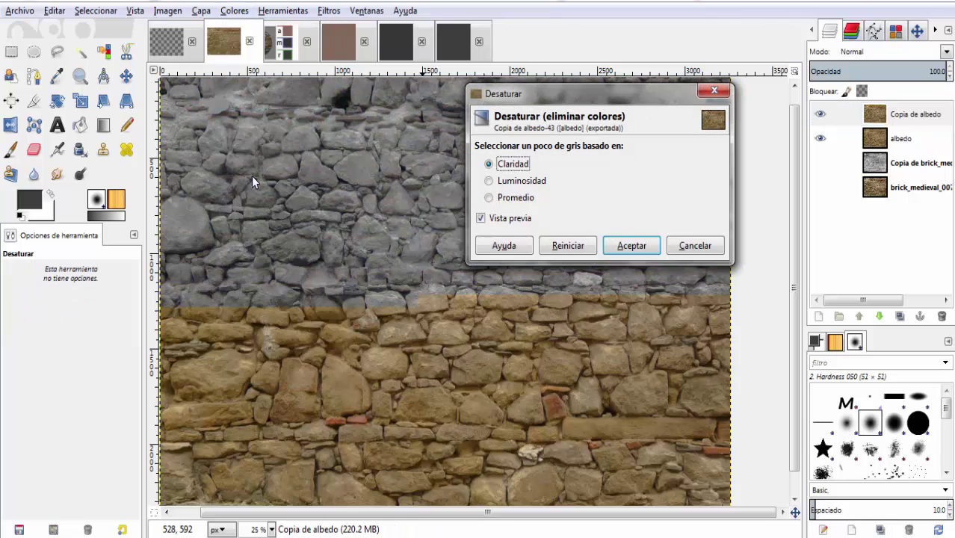
pyautogui.click(494, 182)
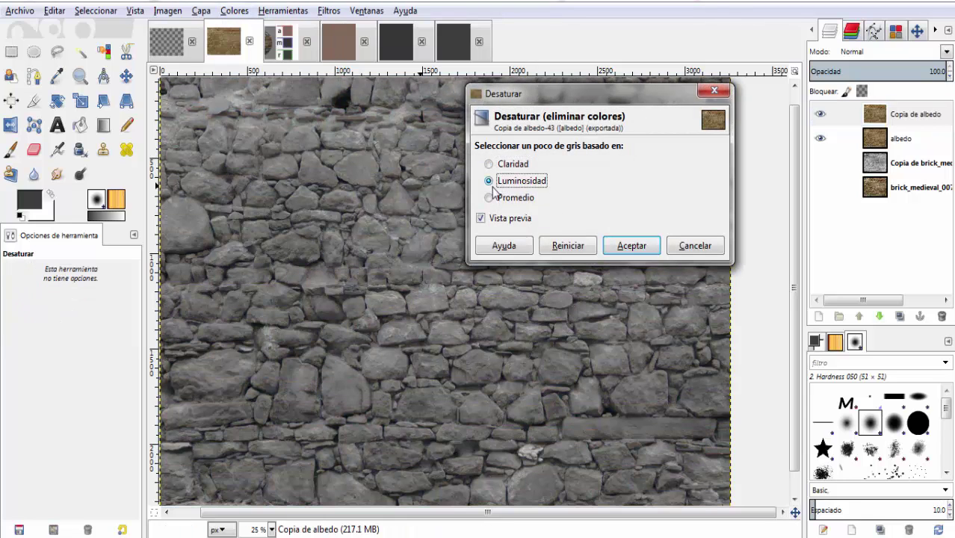
pyautogui.click(631, 246)
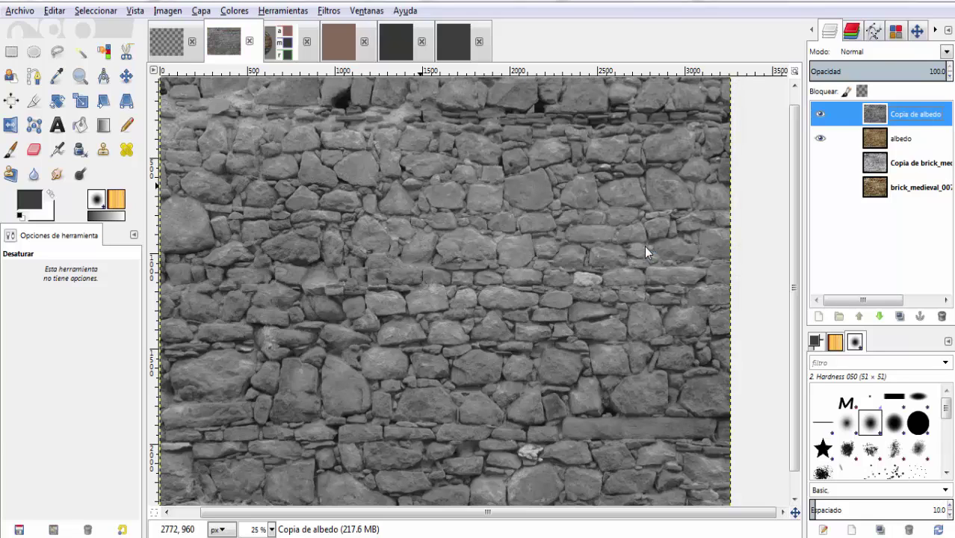
pyautogui.click(391, 42)
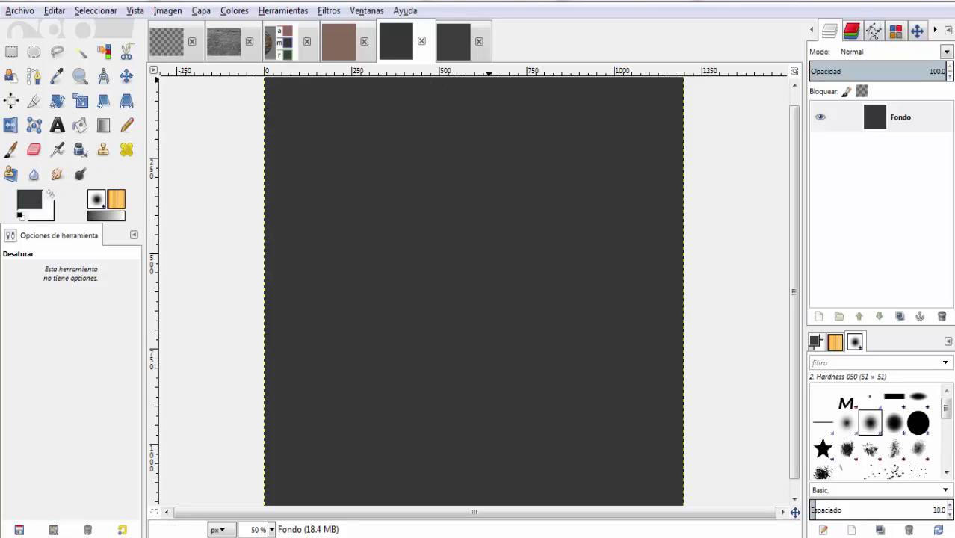
# - Read the dark grey image's histogram mean of about 55, then return to the stone-wall image
pyautogui.click(933, 31)
pyautogui.click(933, 31)
pyautogui.click(933, 30)
pyautogui.click(933, 31)
pyautogui.click(934, 30)
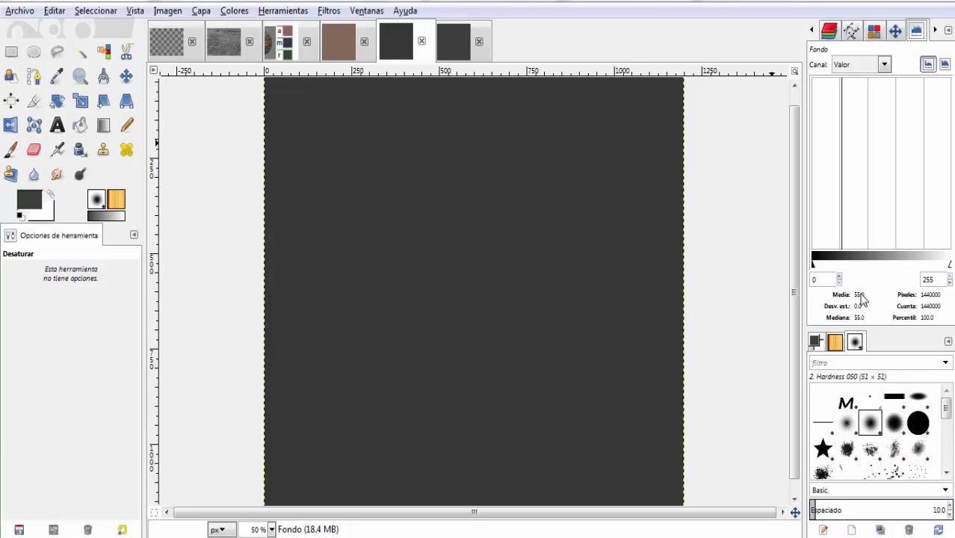
pyautogui.click(811, 30)
pyautogui.click(812, 31)
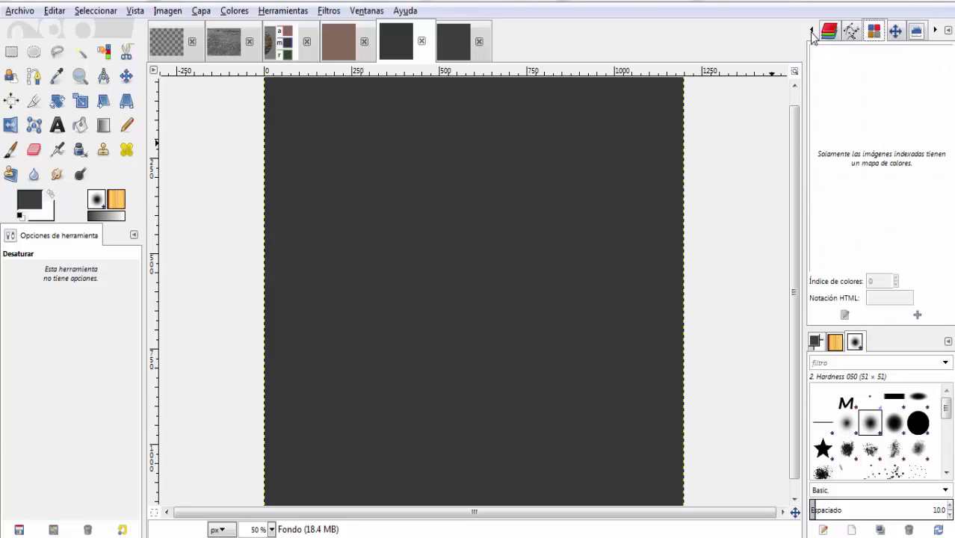
pyautogui.click(918, 33)
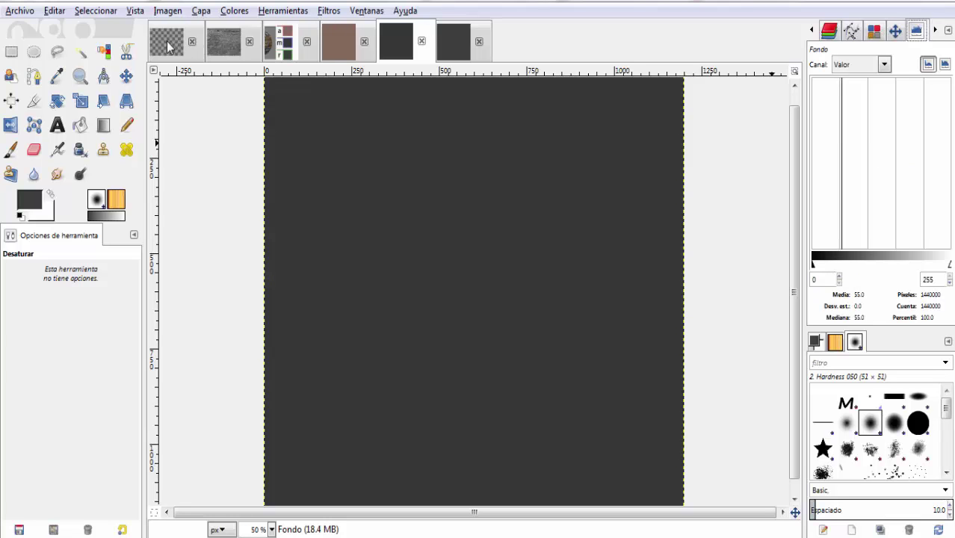
pyautogui.click(218, 46)
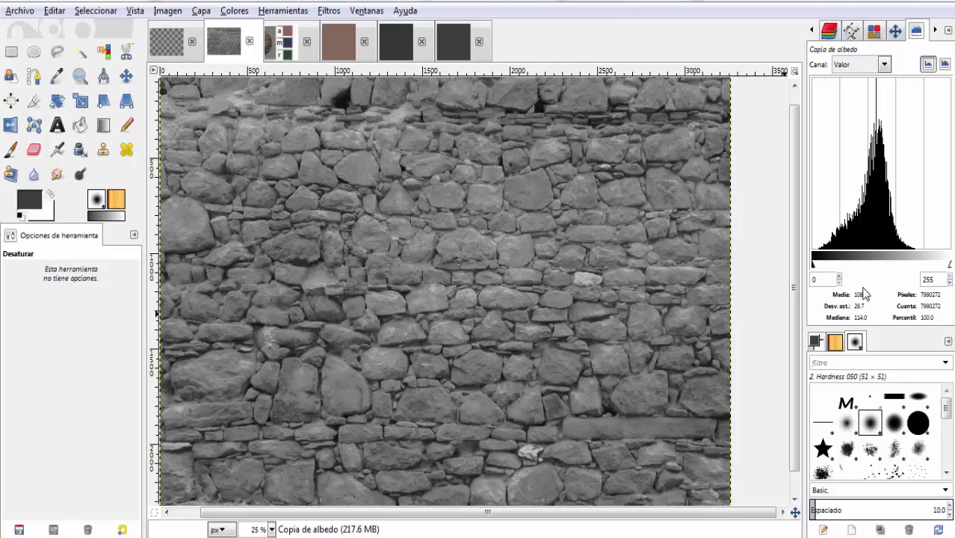
pyautogui.click(231, 12)
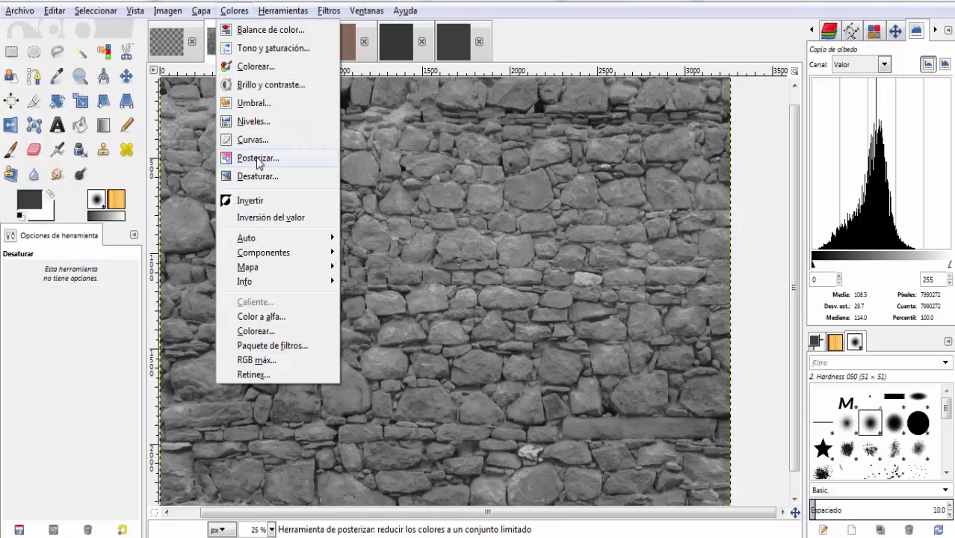
# - Set Levels on 'Copia de albedo' to inputs 0, 0.35 and 199, lowering its median to 52.0
pyautogui.click(255, 122)
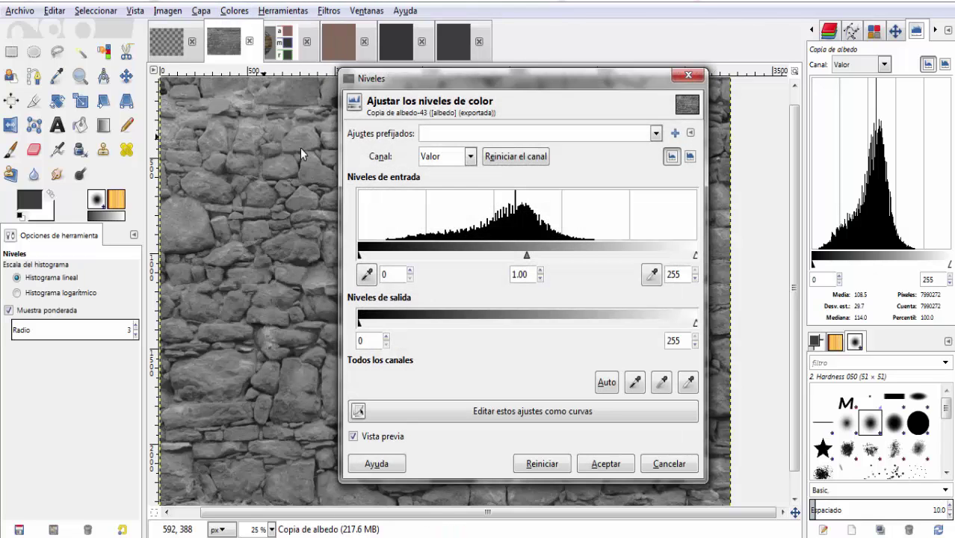
pyautogui.moveTo(498, 79); pyautogui.dragTo(361, 125)
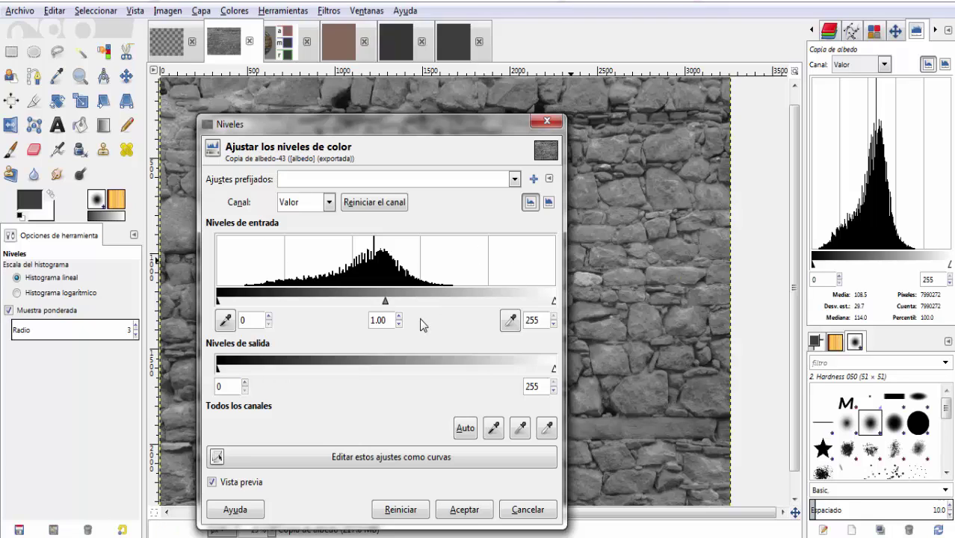
pyautogui.moveTo(385, 303); pyautogui.dragTo(409, 307)
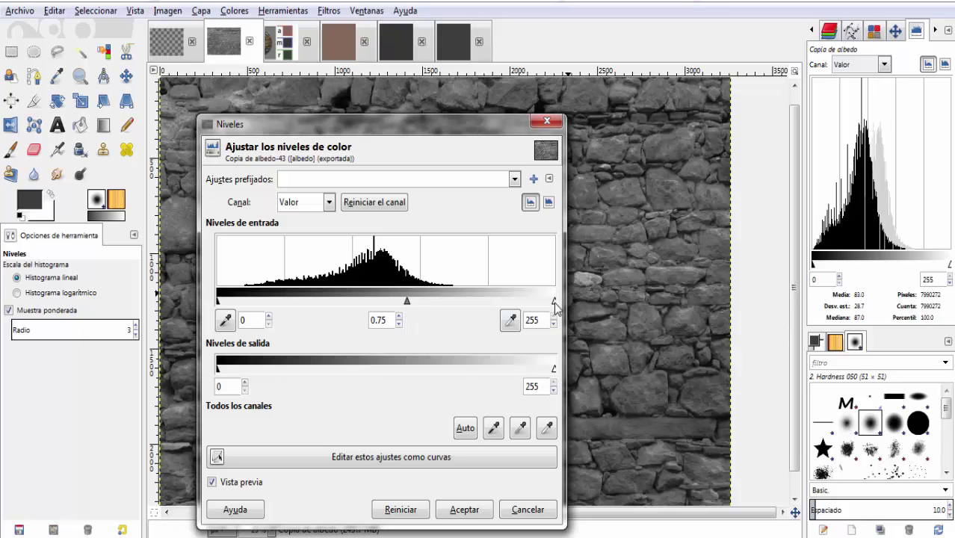
pyautogui.moveTo(556, 307); pyautogui.dragTo(498, 306)
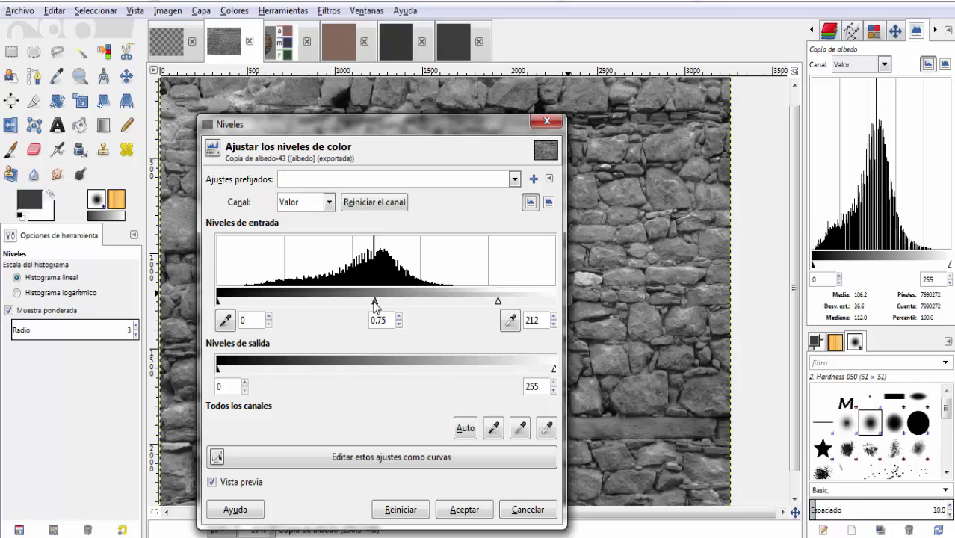
pyautogui.moveTo(374, 304); pyautogui.dragTo(415, 303)
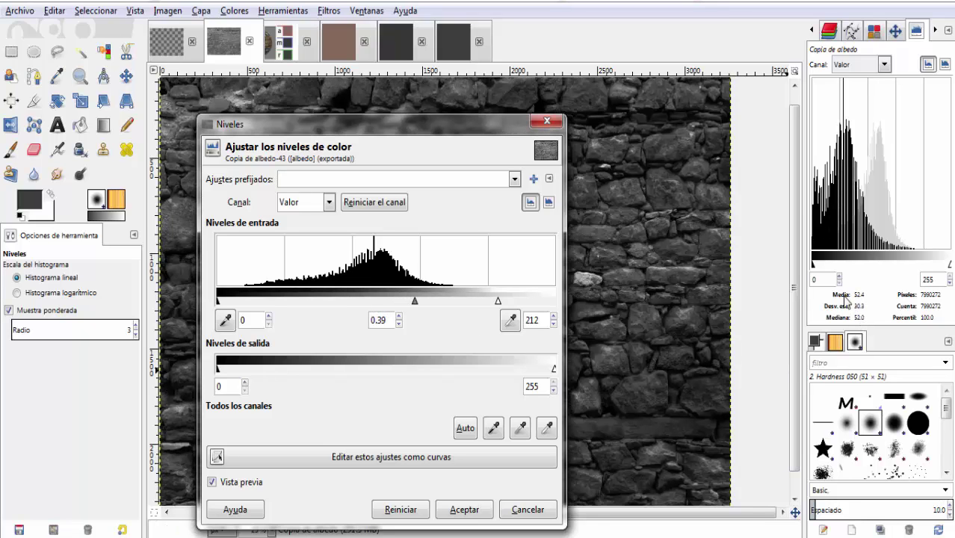
pyautogui.moveTo(497, 301); pyautogui.dragTo(482, 304)
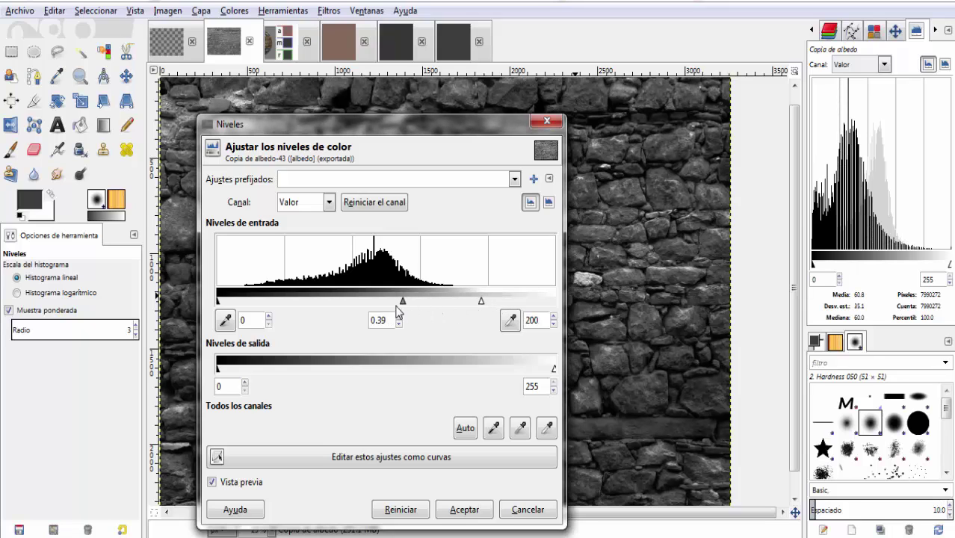
pyautogui.moveTo(404, 302)
pyautogui.mouseDown()
pyautogui.moveTo(416, 304)
pyautogui.moveTo(408, 299)
pyautogui.mouseUp()
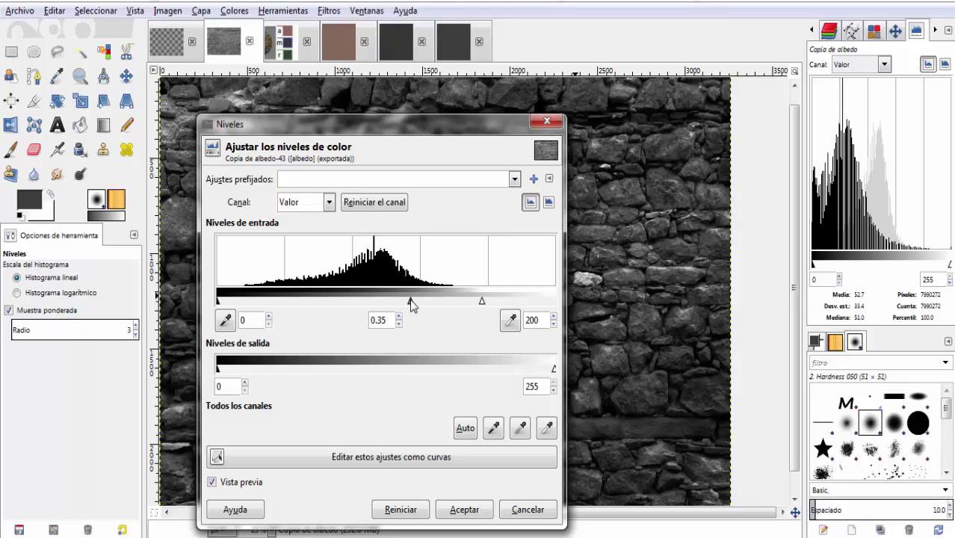
pyautogui.moveTo(410, 299); pyautogui.dragTo(413, 299)
pyautogui.moveTo(482, 299); pyautogui.dragTo(483, 300)
pyautogui.moveTo(480, 299); pyautogui.dragTo(479, 299)
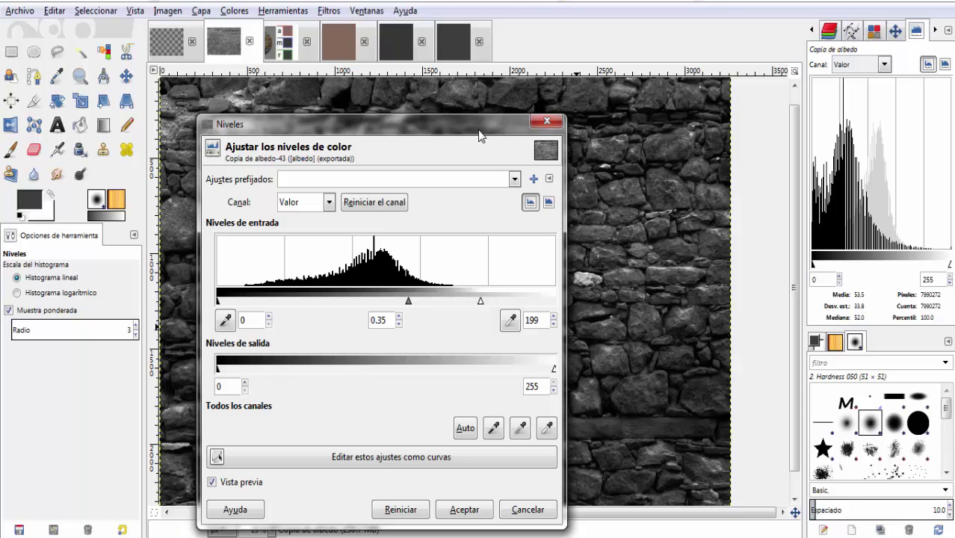
pyautogui.moveTo(481, 135)
pyautogui.mouseDown()
pyautogui.moveTo(940, 129)
pyautogui.moveTo(551, 112)
pyautogui.moveTo(441, 93)
pyautogui.moveTo(463, 87)
pyautogui.mouseUp()
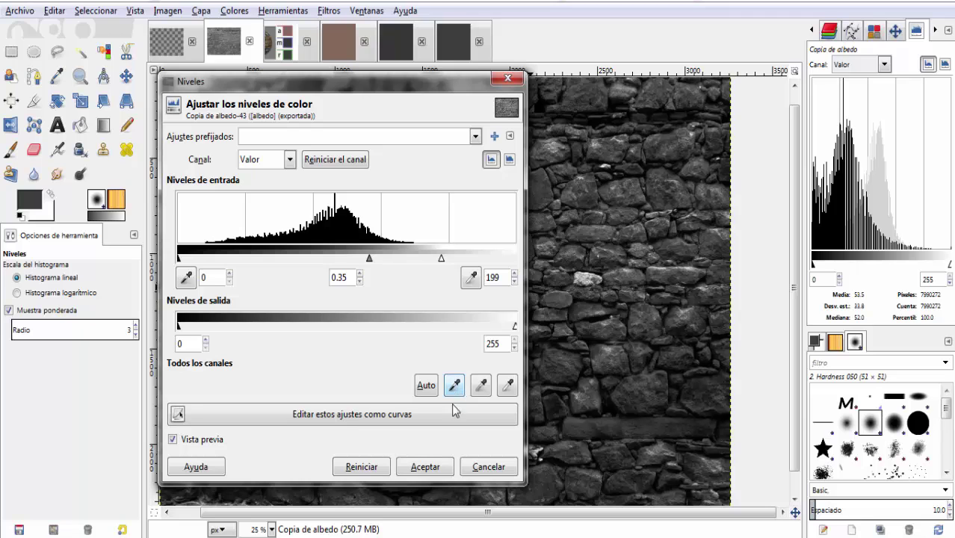
# - Apply the Levels change, return to the Layers list and start renaming 'Copia de albedo'
pyautogui.click(424, 468)
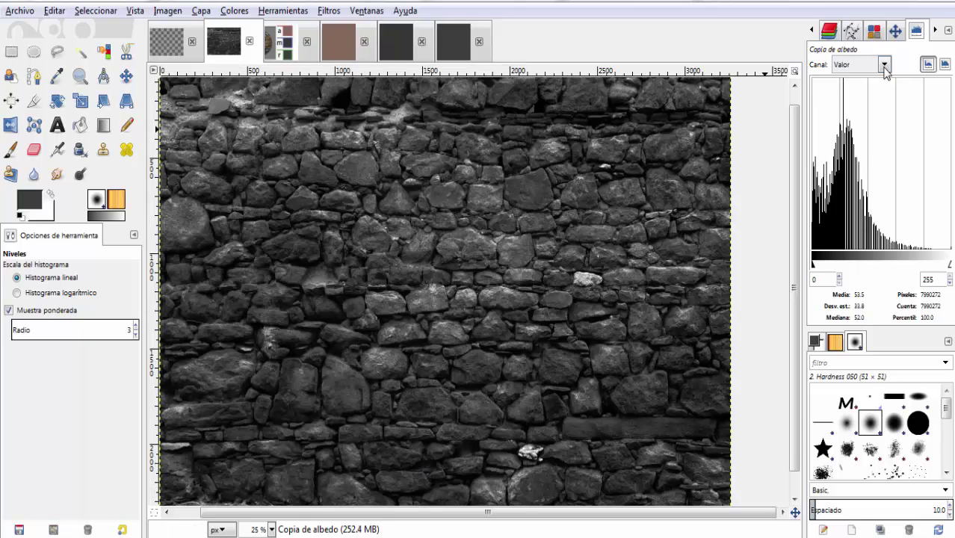
pyautogui.click(811, 31)
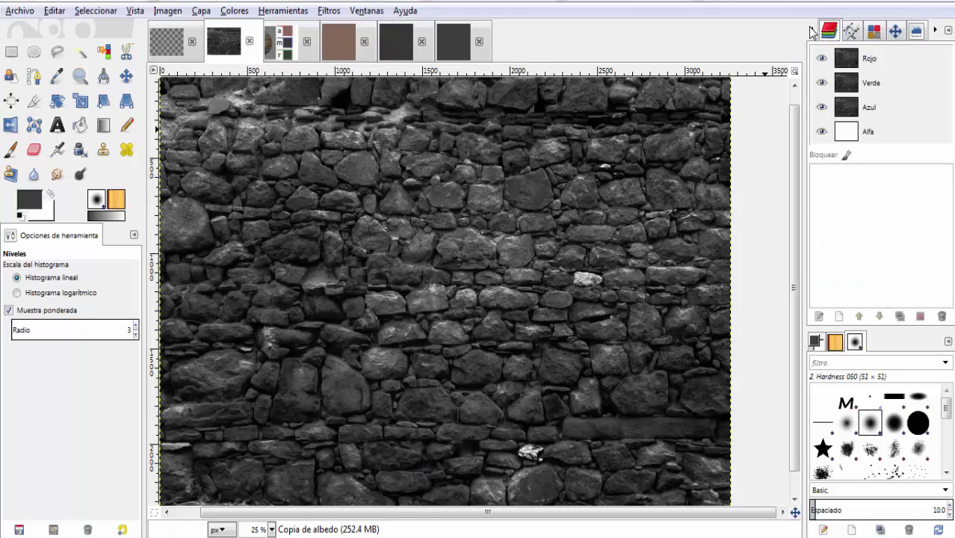
pyautogui.click(812, 31)
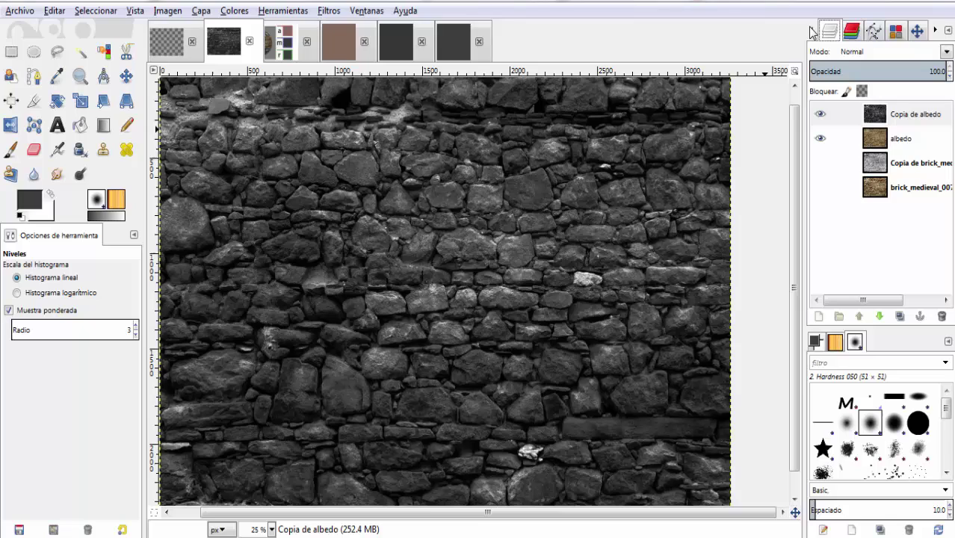
pyautogui.doubleClick(920, 122)
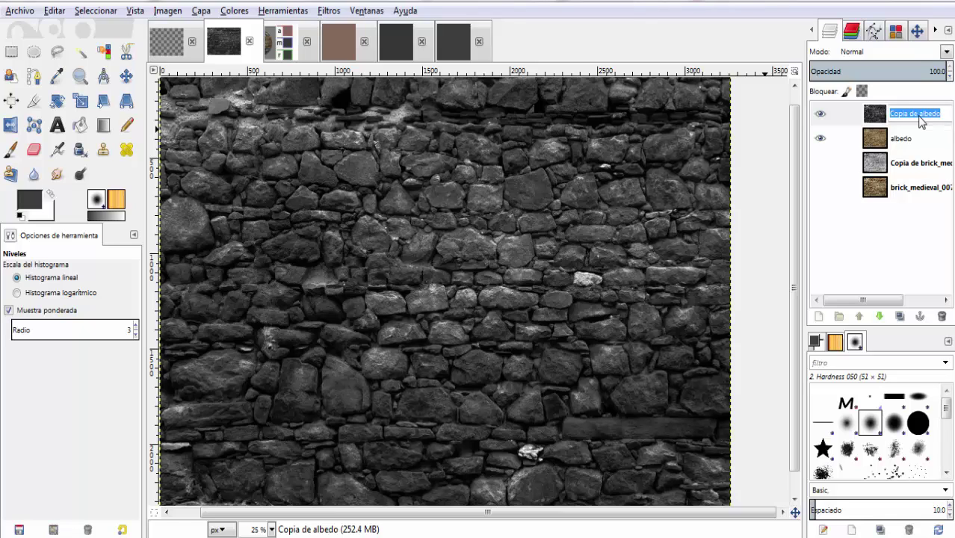
# - Name the darkened copy 'Glossy/microsurface', hide it and albedo, and show and select brick_medieval
pyautogui.write('Glos')
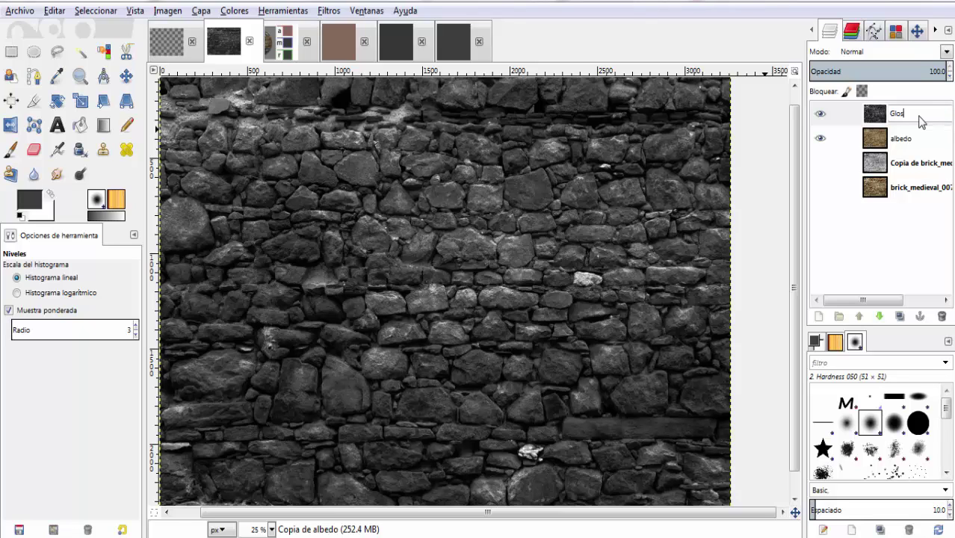
pyautogui.write('sy/microsurface')
pyautogui.press('Return')
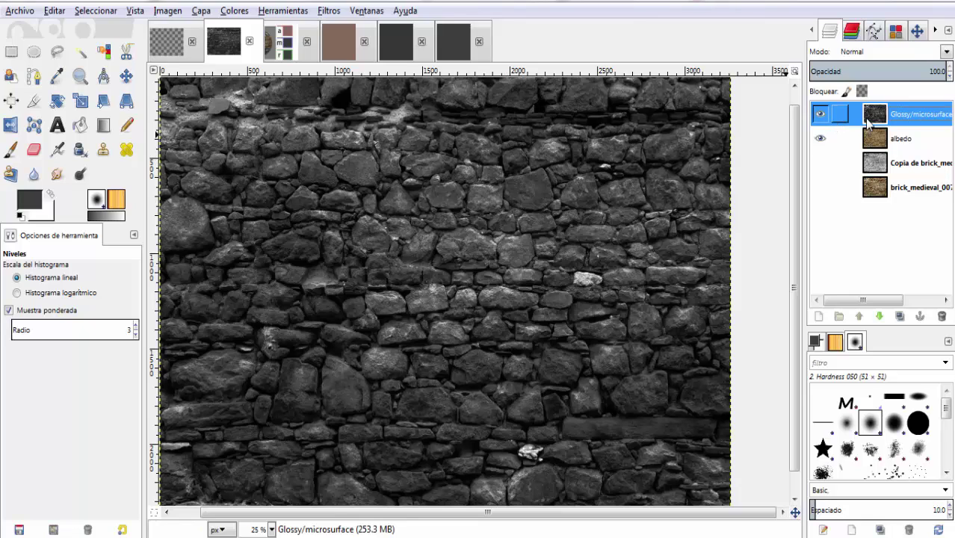
pyautogui.click(819, 114)
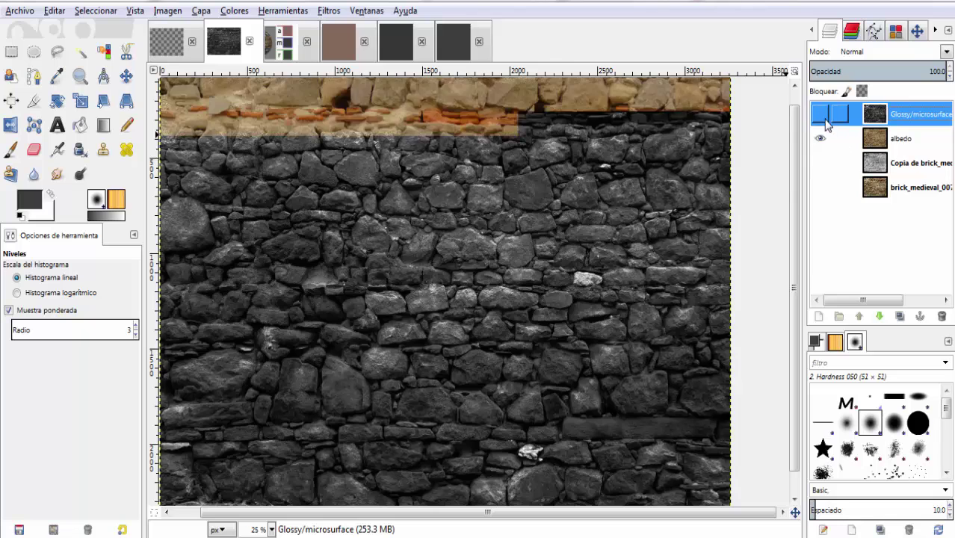
pyautogui.click(820, 138)
pyautogui.click(822, 192)
pyautogui.click(870, 186)
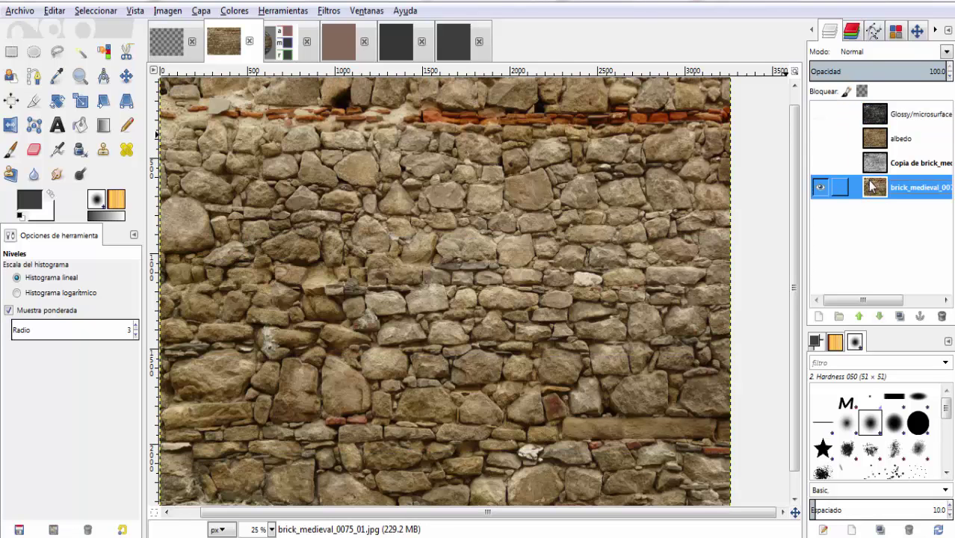
# - Duplicate the brick photo layer, move the copy to the top, and hide the original
pyautogui.rightClick(876, 190)
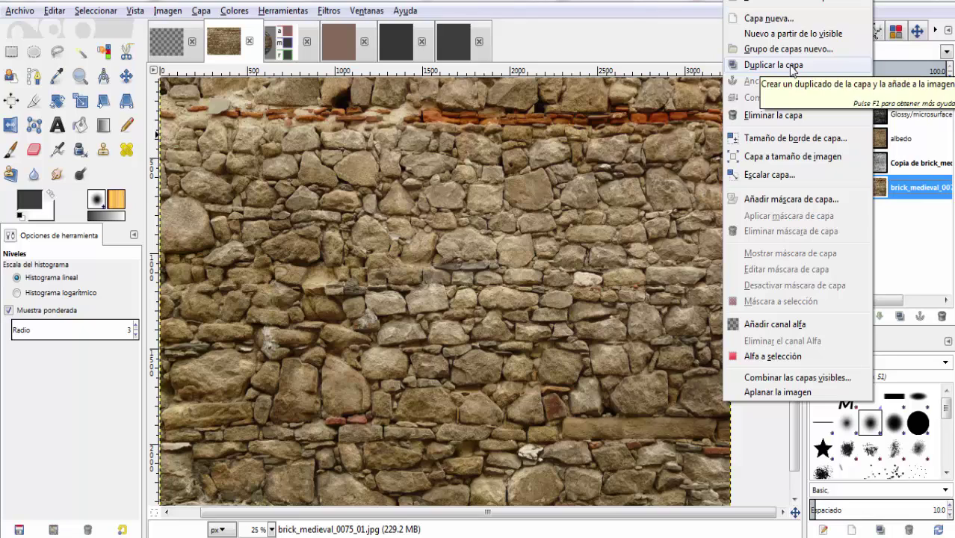
pyautogui.click(792, 68)
pyautogui.moveTo(882, 193); pyautogui.dragTo(873, 113)
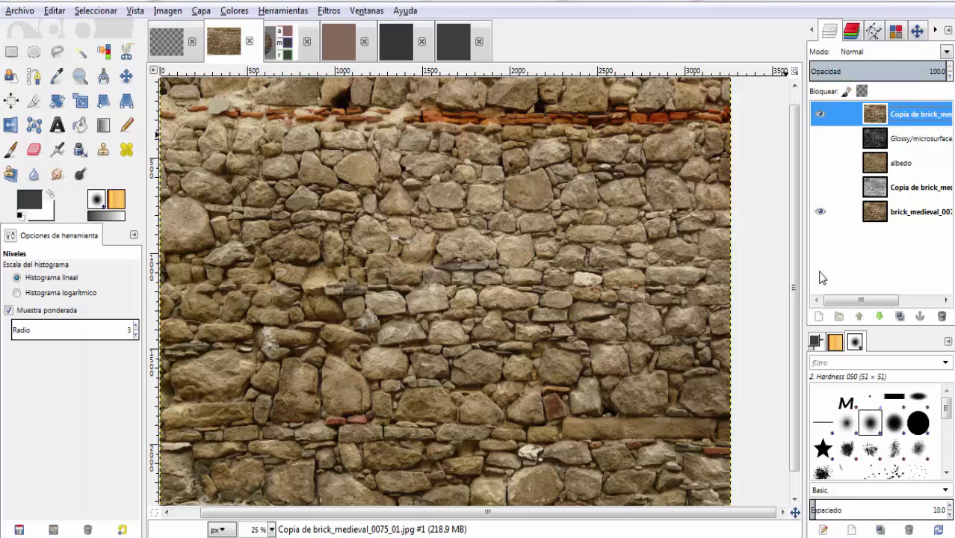
pyautogui.click(819, 212)
# - Desaturate the brick copy, then bring up the dark grey reference image
pyautogui.click(221, 16)
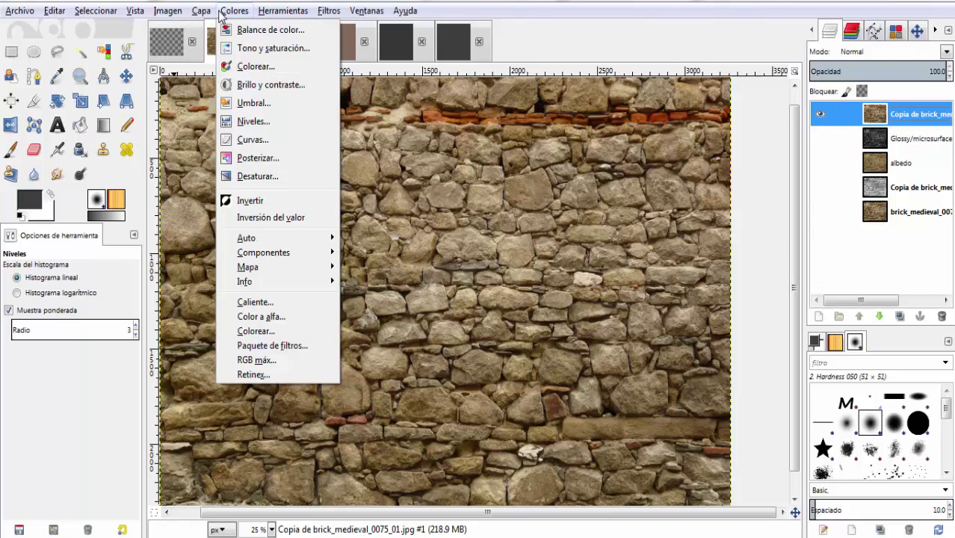
pyautogui.click(257, 177)
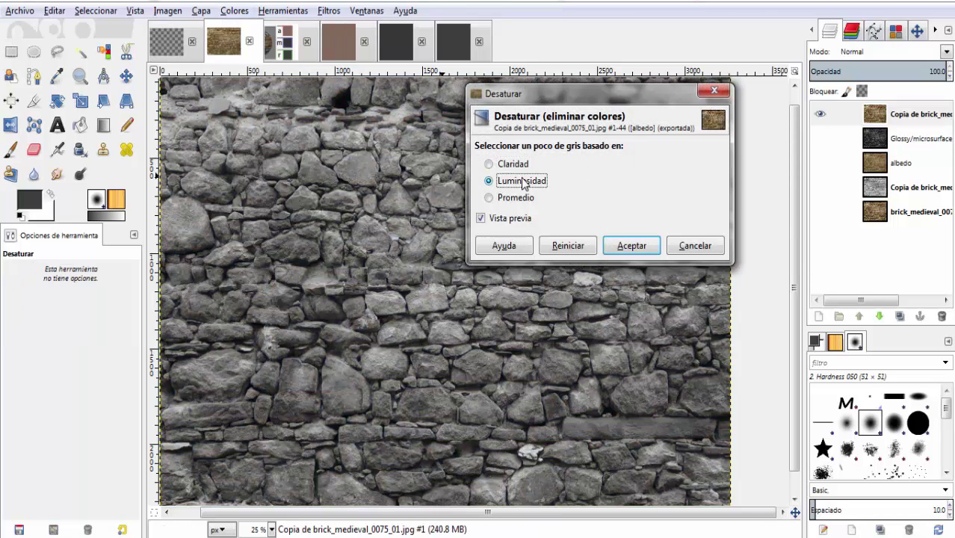
pyautogui.click(620, 245)
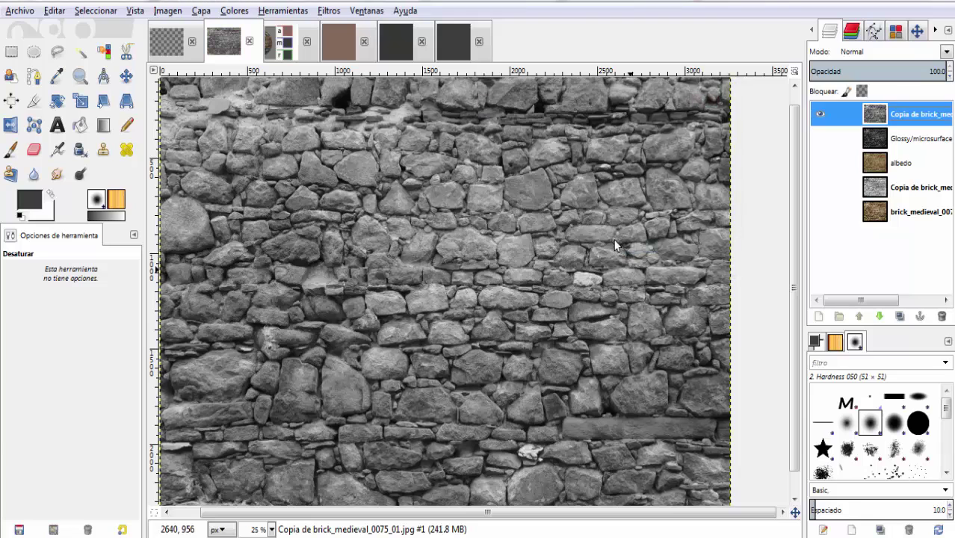
pyautogui.click(454, 42)
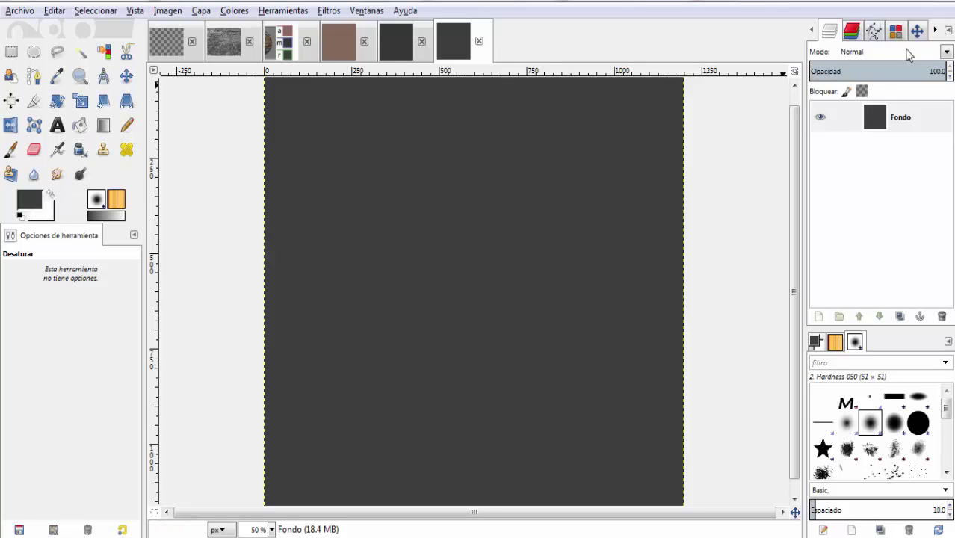
# - Read the dark grey image's histogram (median 62.0), then return to the brick wall image's layers
pyautogui.click(934, 31)
pyautogui.click(934, 31)
pyautogui.click(933, 31)
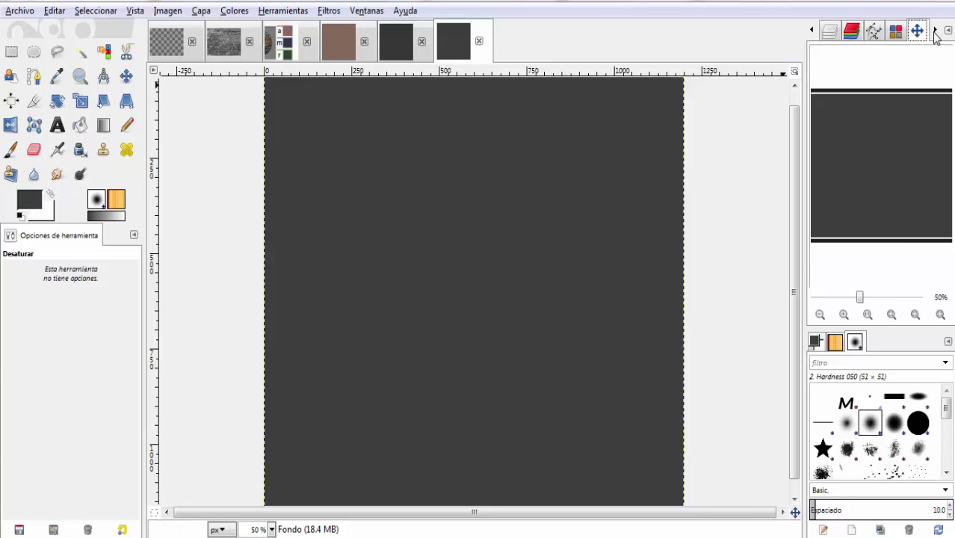
pyautogui.click(934, 31)
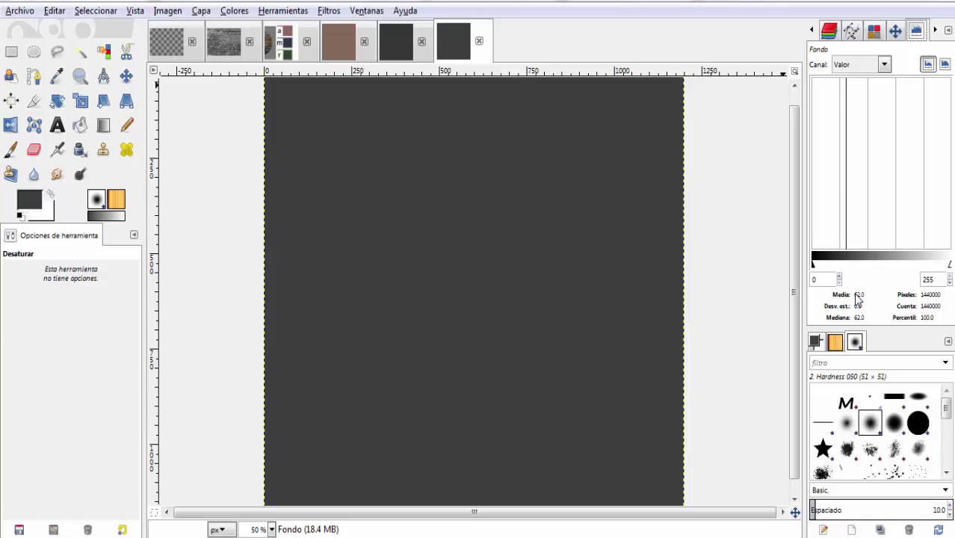
pyautogui.click(813, 30)
pyautogui.click(812, 30)
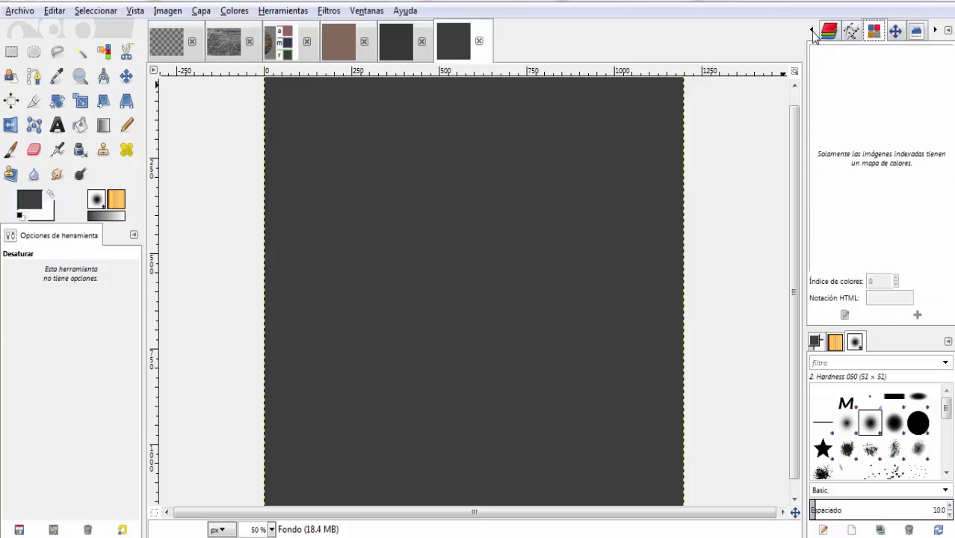
pyautogui.click(812, 29)
pyautogui.click(812, 30)
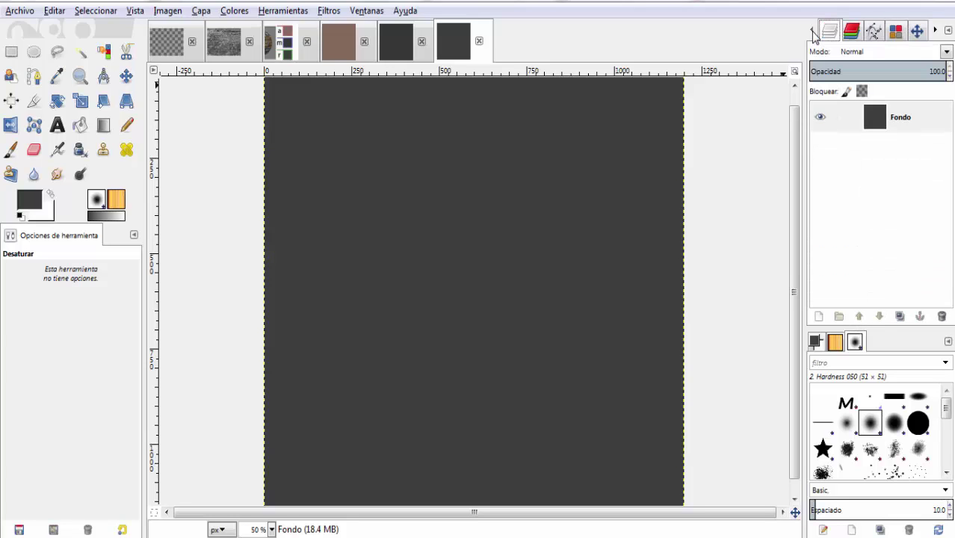
pyautogui.click(224, 47)
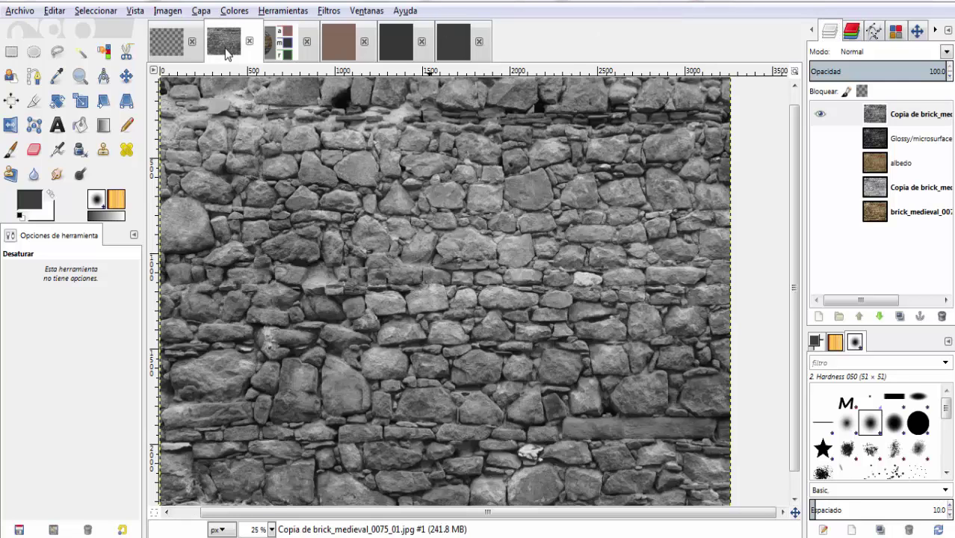
# - Open Levels on the grey brick copy, pull white input toward 206 and darken the midtones
pyautogui.click(223, 10)
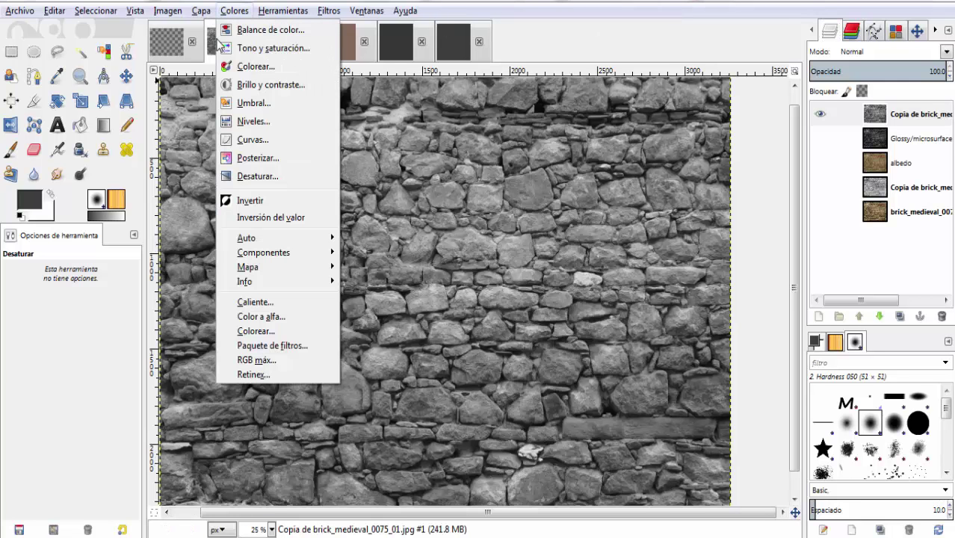
pyautogui.click(240, 120)
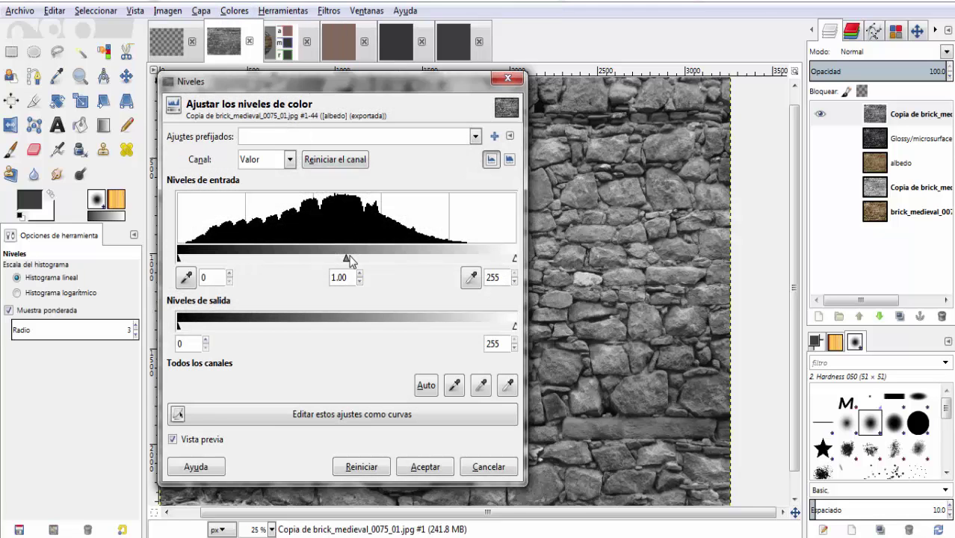
pyautogui.click(513, 260)
pyautogui.moveTo(505, 260); pyautogui.dragTo(443, 260)
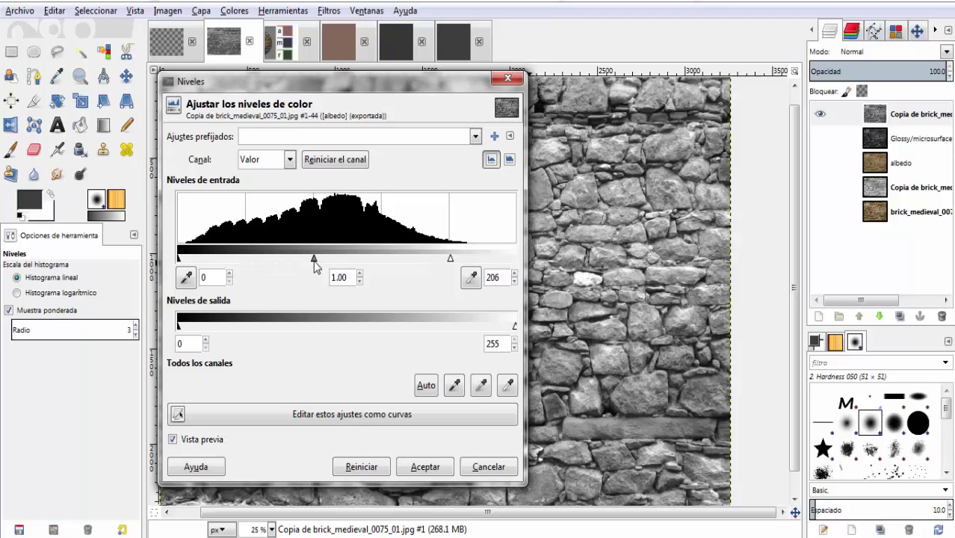
pyautogui.moveTo(315, 262); pyautogui.dragTo(379, 261)
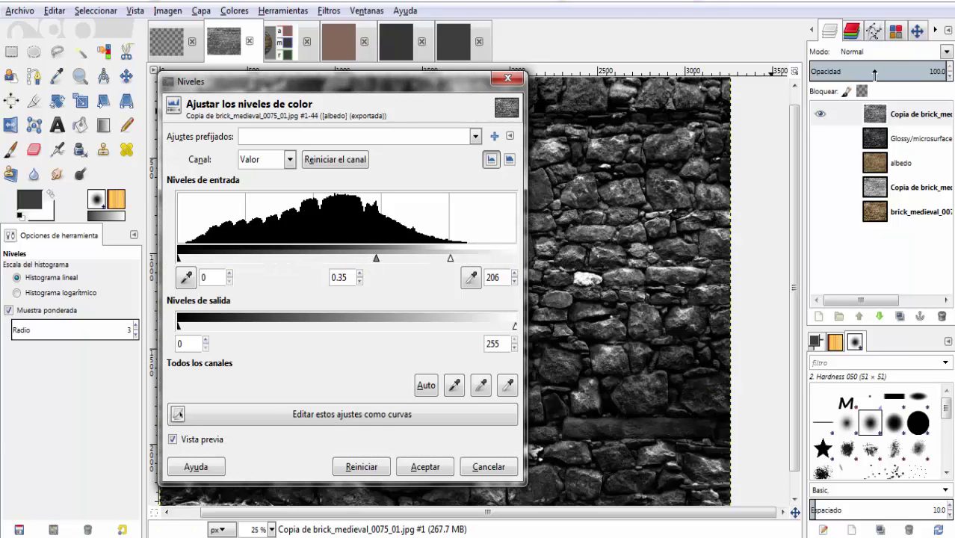
# - Fine-tune to white input 198 and gamma 0.41 against the live histogram, then apply
pyautogui.click(935, 31)
pyautogui.click(935, 31)
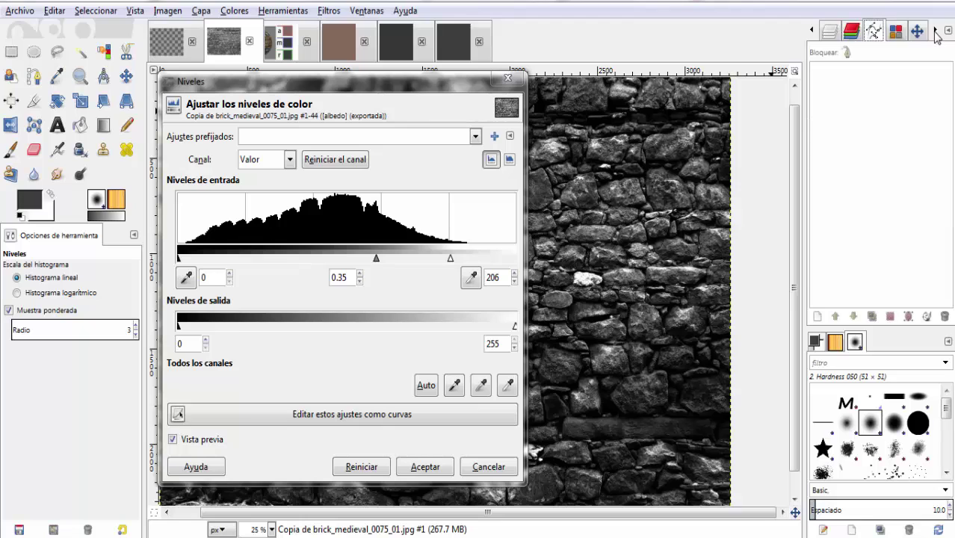
pyautogui.click(935, 30)
pyautogui.click(934, 31)
pyautogui.click(935, 31)
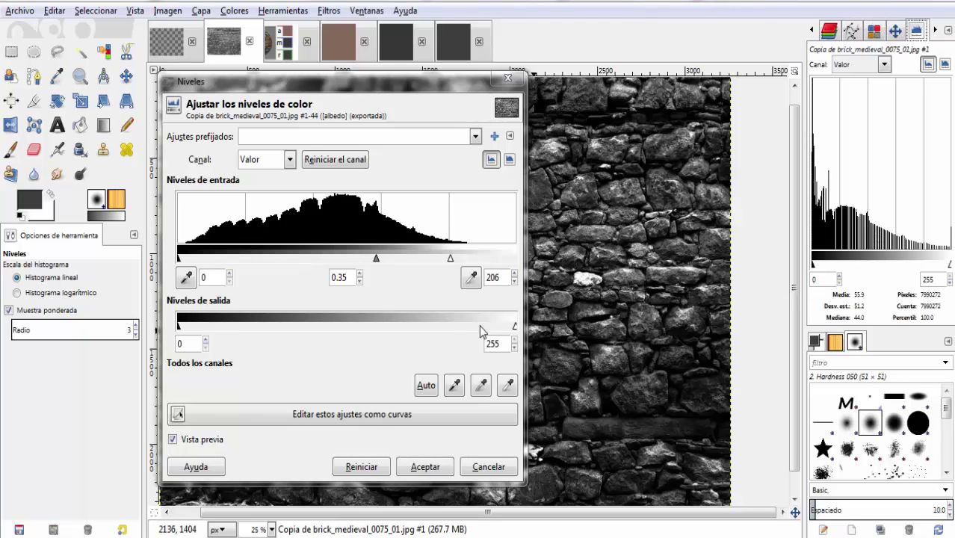
pyautogui.moveTo(375, 259); pyautogui.dragTo(374, 260)
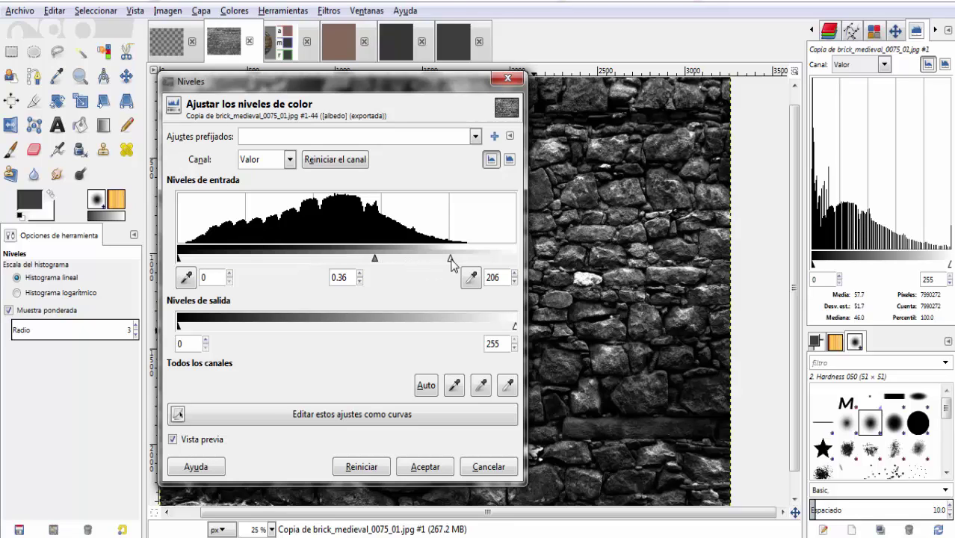
pyautogui.moveTo(451, 260); pyautogui.dragTo(453, 260)
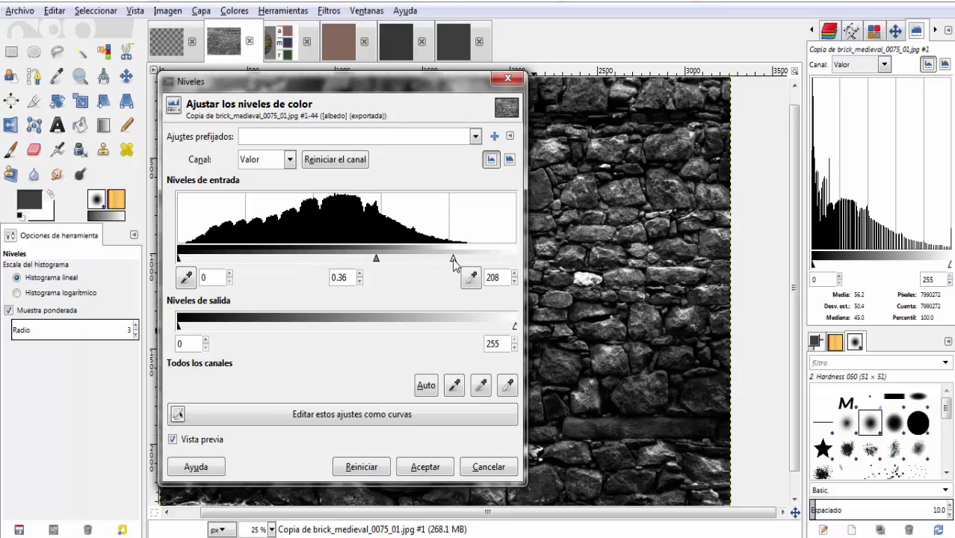
pyautogui.moveTo(376, 257); pyautogui.dragTo(368, 257)
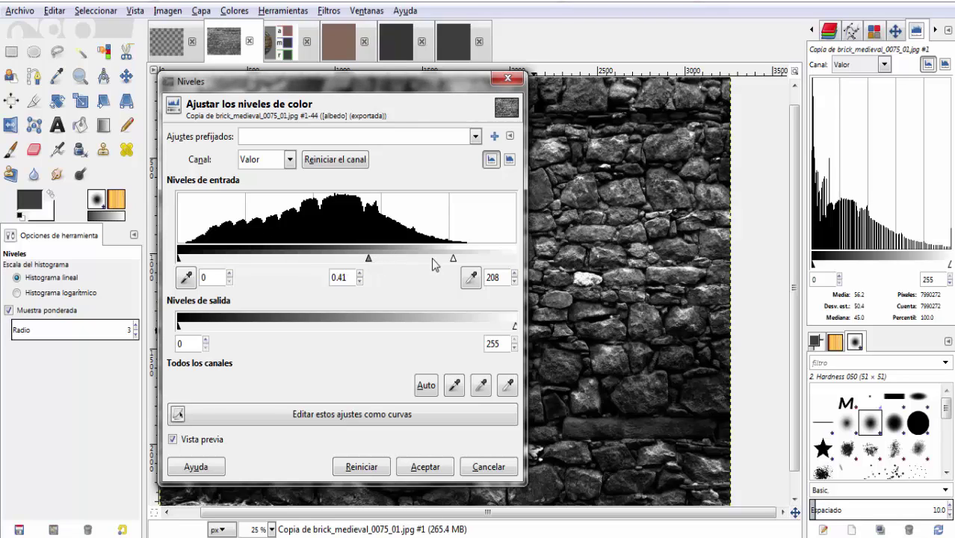
pyautogui.moveTo(452, 263); pyautogui.dragTo(441, 260)
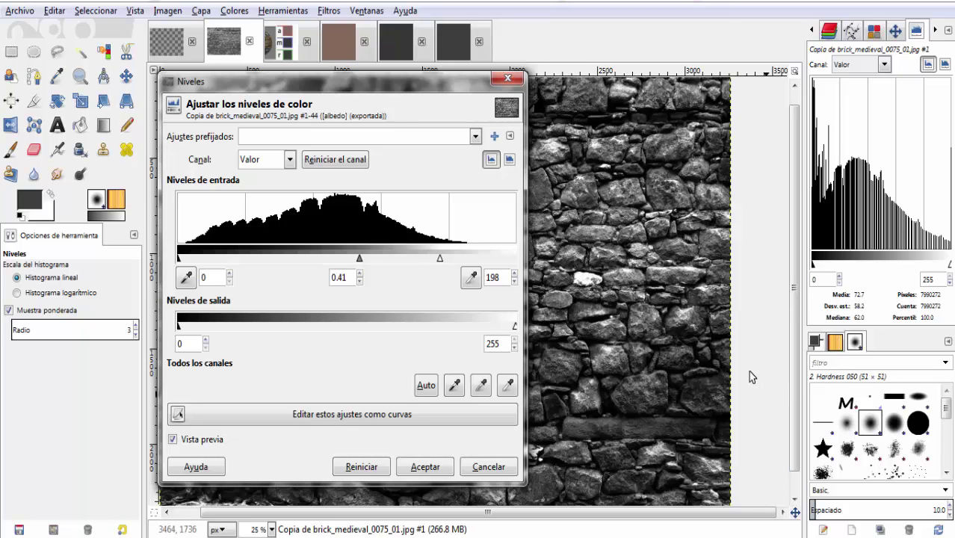
pyautogui.click(431, 469)
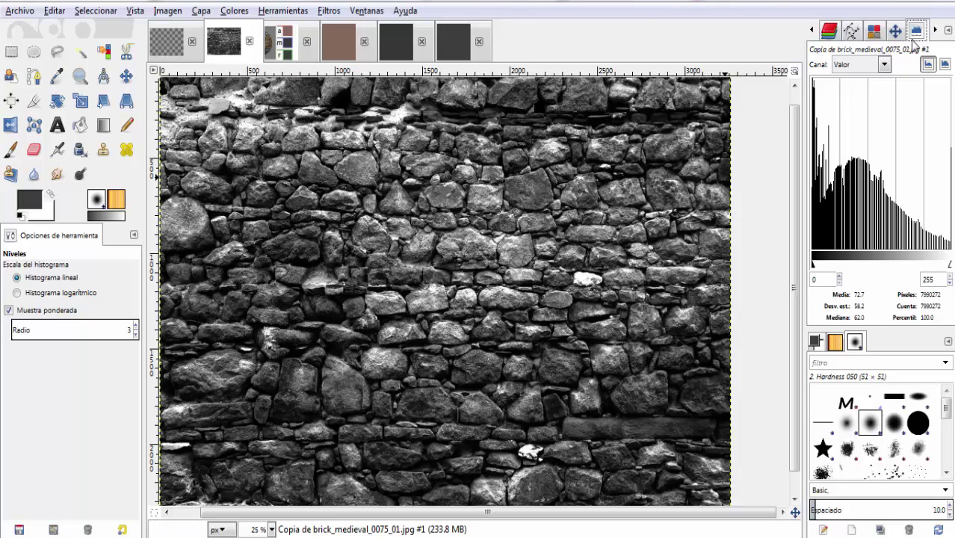
# - Return to the Layers list and flip the brighter top copy's visibility to compare it with Glossy
pyautogui.click(812, 31)
pyautogui.click(812, 32)
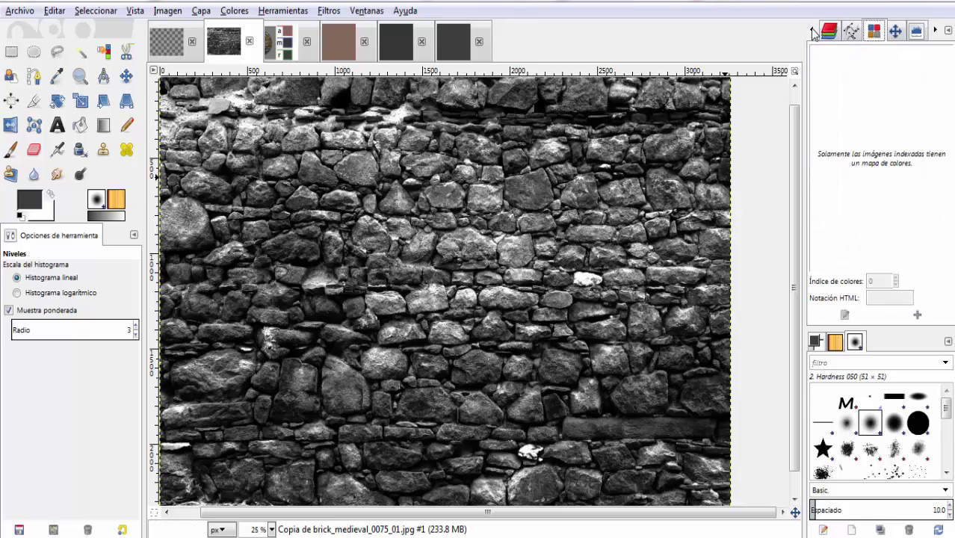
pyautogui.click(813, 31)
pyautogui.click(813, 31)
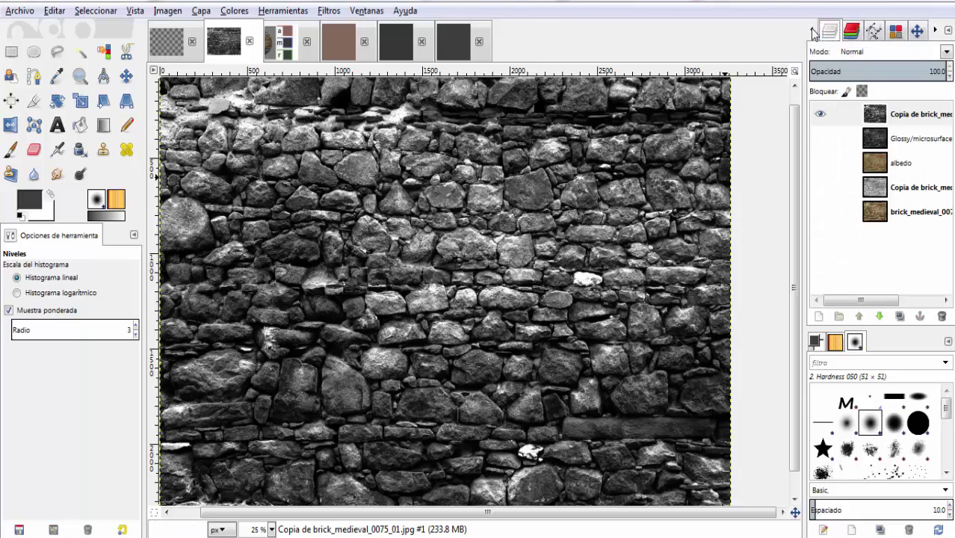
pyautogui.click(820, 139)
pyautogui.click(820, 113)
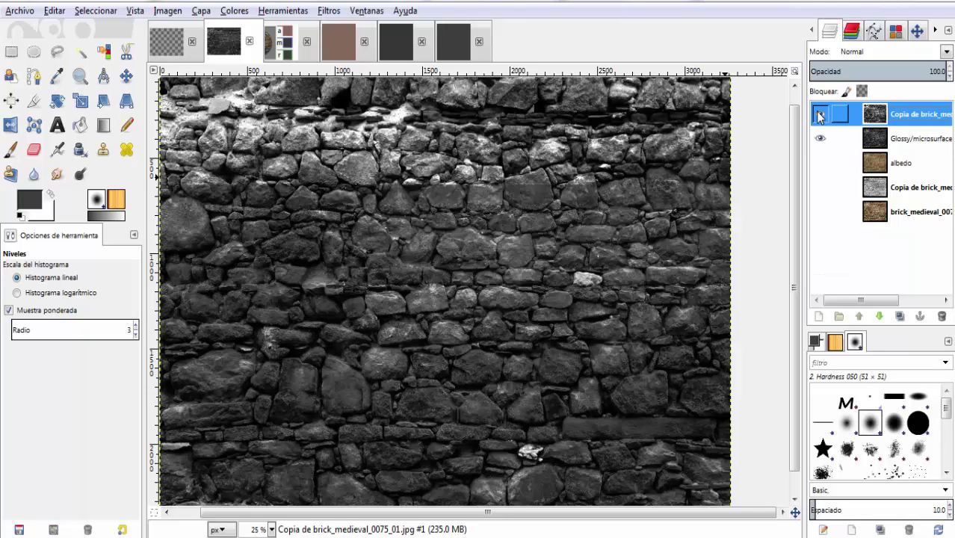
pyautogui.click(820, 114)
pyautogui.click(820, 114)
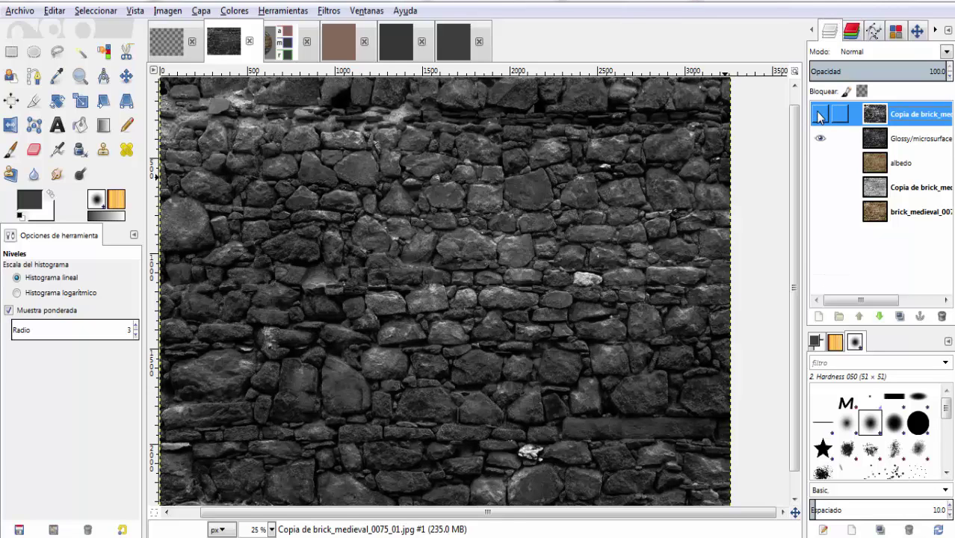
pyautogui.click(819, 113)
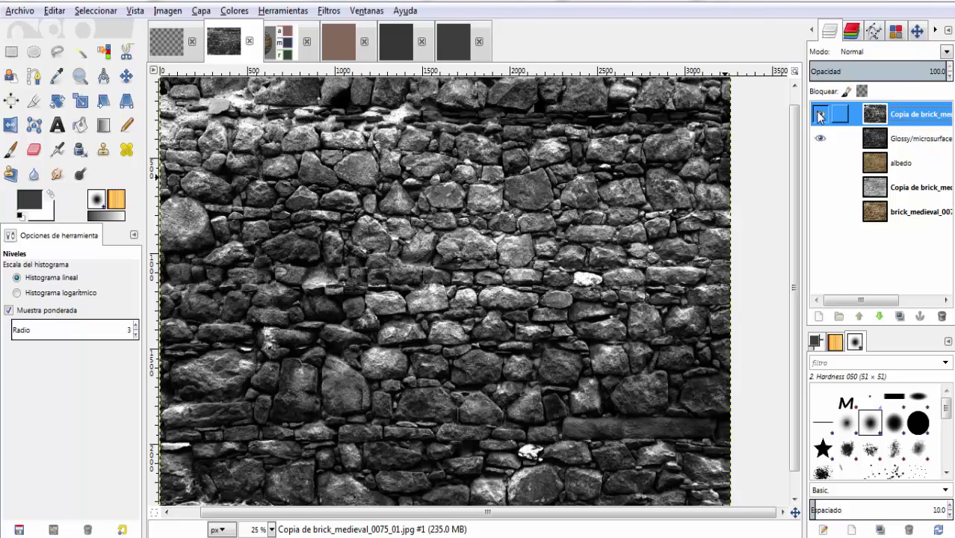
# - Flip Glossy/microsurface on and off against the layers below, then begin renaming the top copy
pyautogui.click(820, 138)
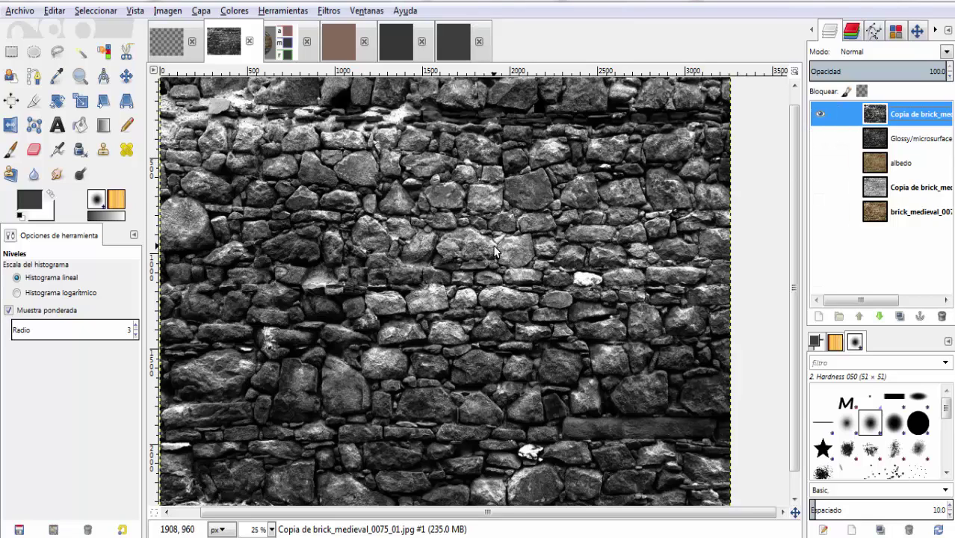
pyautogui.click(820, 140)
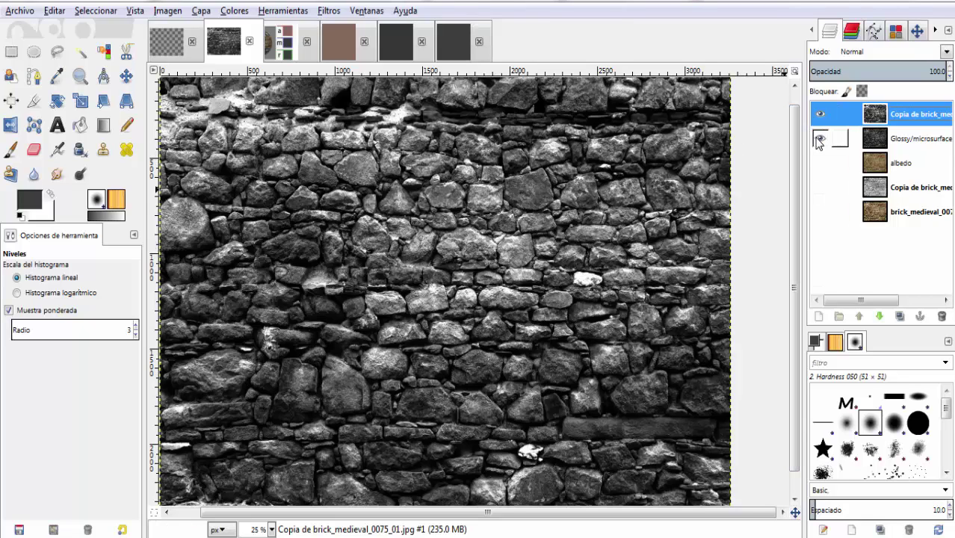
pyautogui.click(820, 139)
pyautogui.click(821, 140)
pyautogui.click(820, 142)
pyautogui.click(819, 141)
pyautogui.doubleClick(905, 114)
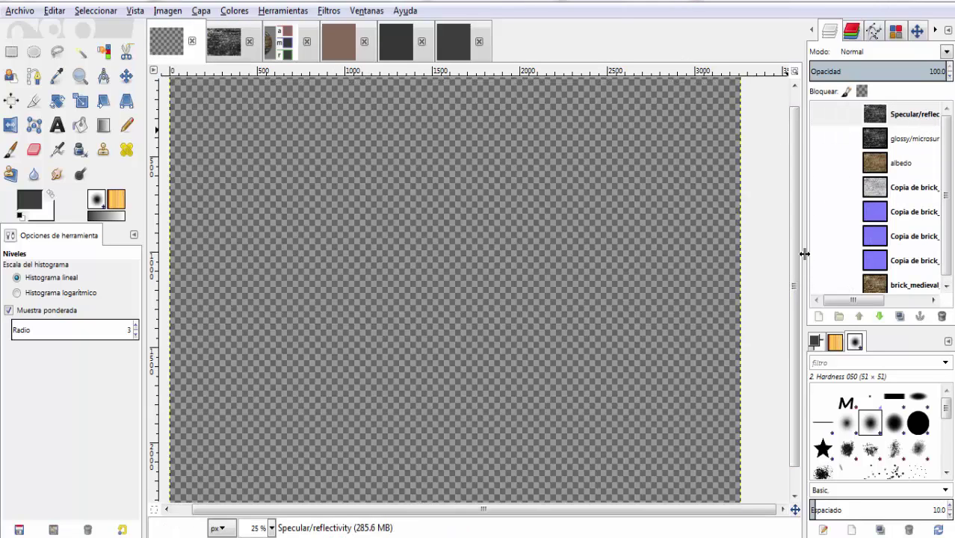
# - Widen the Layers dock and rename the stone-wall image's top layer 'specular_reflectivity'
pyautogui.moveTo(804, 253)
pyautogui.mouseDown()
pyautogui.moveTo(728, 254)
pyautogui.moveTo(774, 252)
pyautogui.mouseUp()
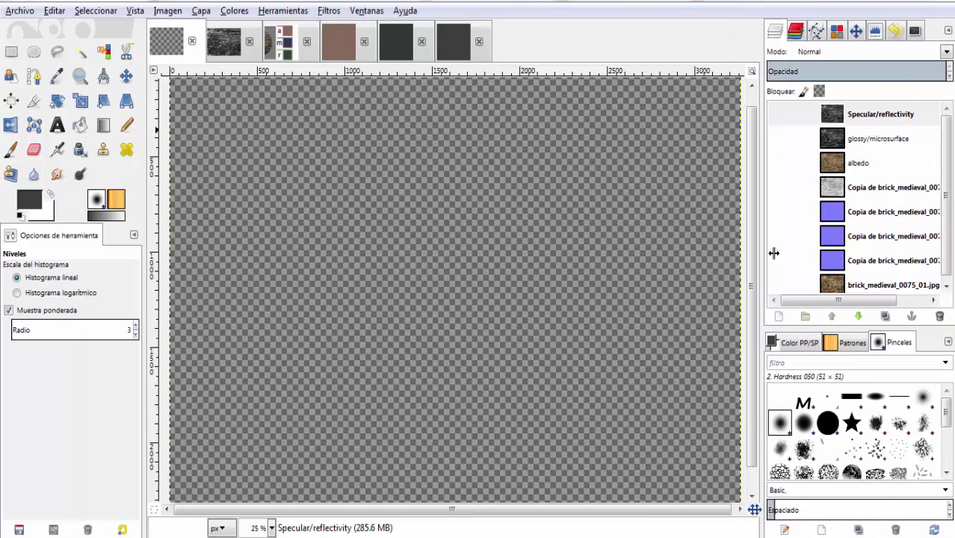
pyautogui.click(210, 51)
pyautogui.doubleClick(905, 113)
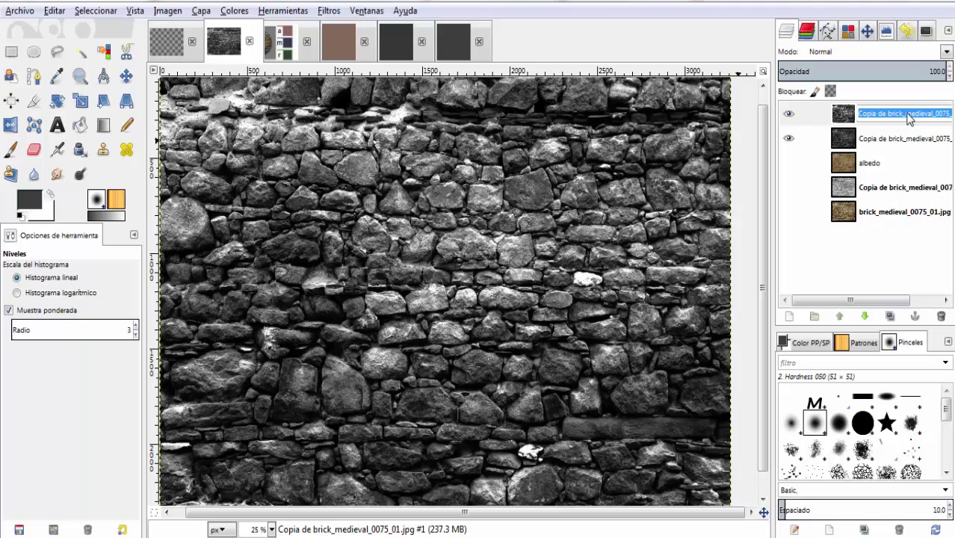
pyautogui.write('s')
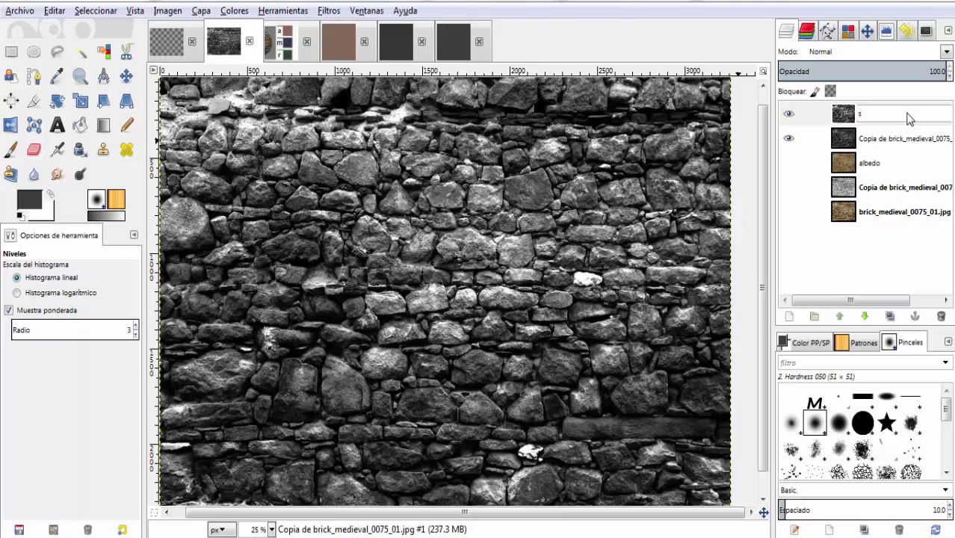
pyautogui.write('pecul')
pyautogui.write('o')
pyautogui.press('Return')
# - Rename the second layer to 'Gloss_microsurface'
pyautogui.click(870, 139)
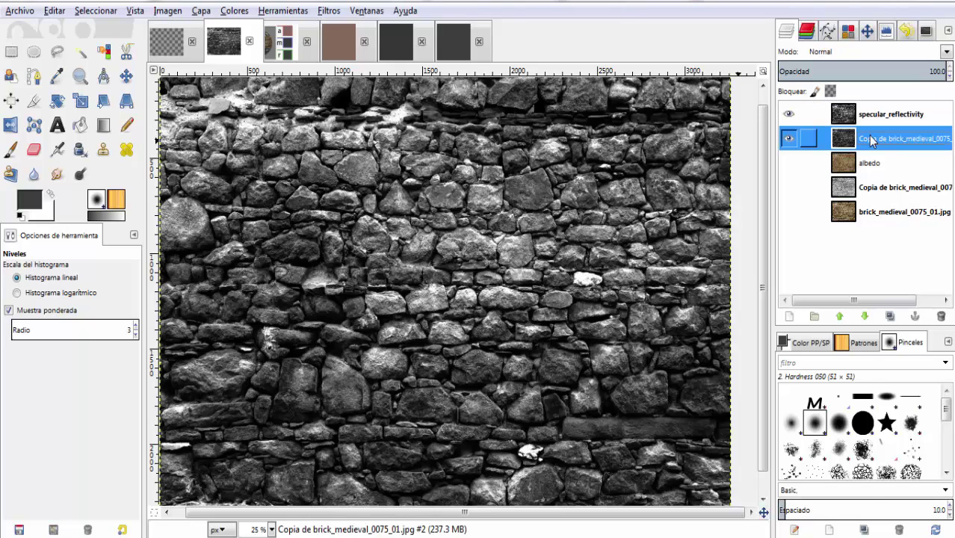
pyautogui.rightClick(869, 139)
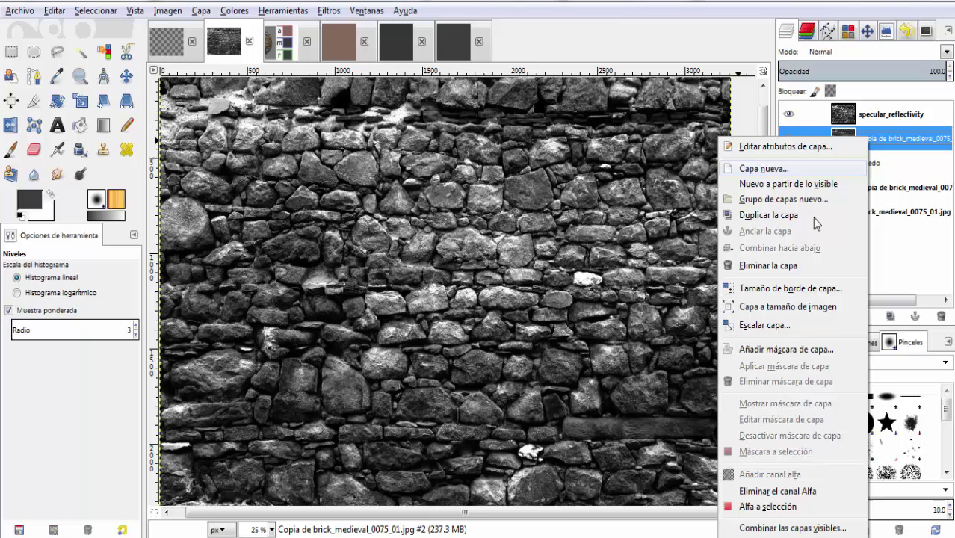
pyautogui.click(906, 138)
pyautogui.doubleClick(906, 138)
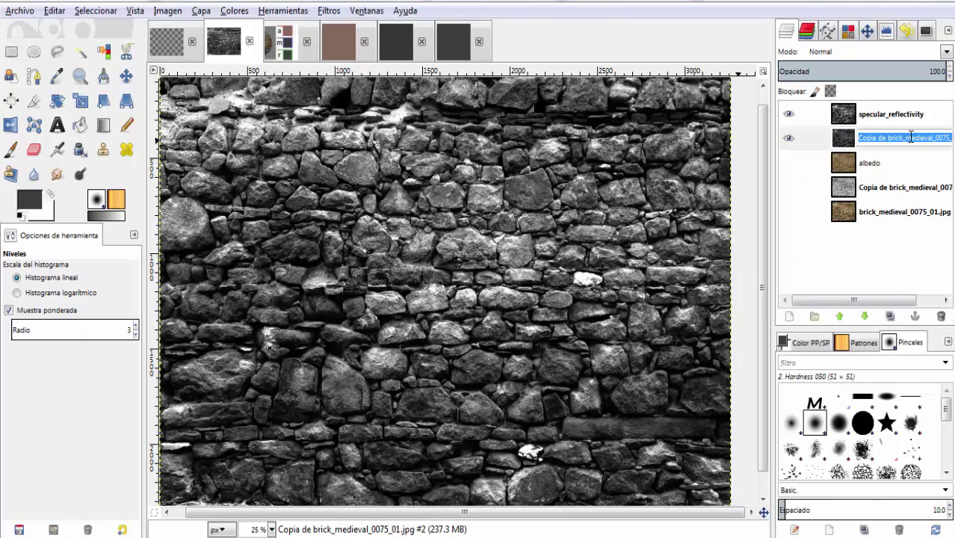
pyautogui.write('Gloss_')
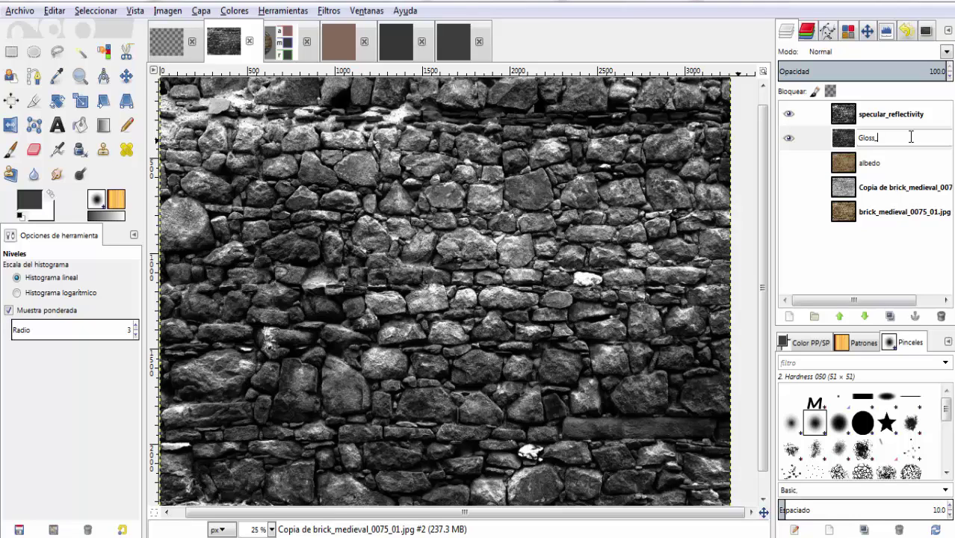
pyautogui.write('microsurface')
pyautogui.press('Return')
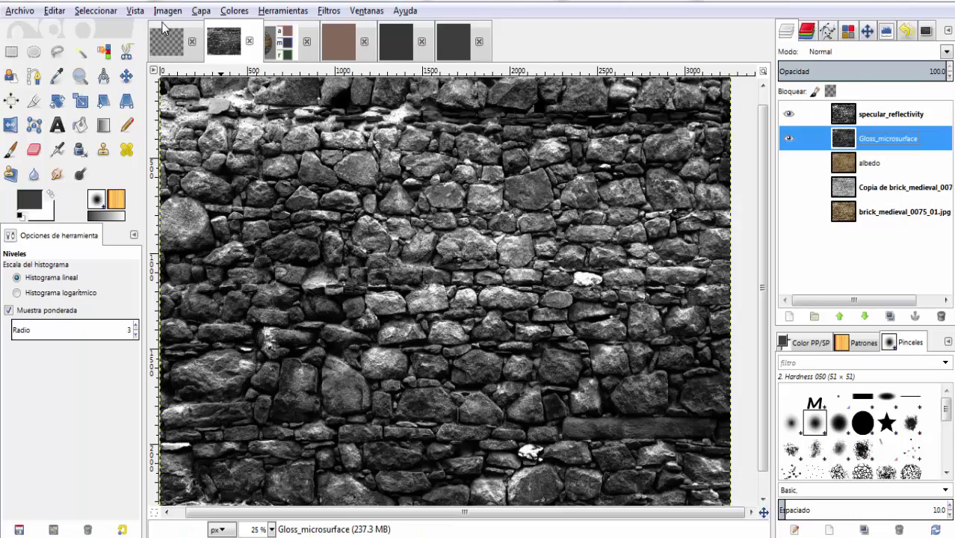
# - Check names in the reference image, then duplicate the brick_medieval_0075_01.jpg layer
pyautogui.click(160, 42)
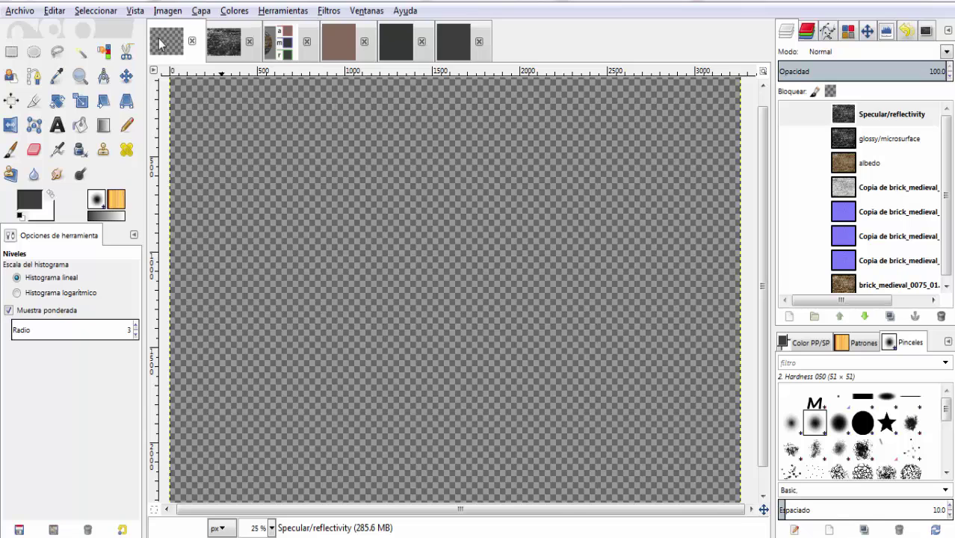
pyautogui.click(220, 48)
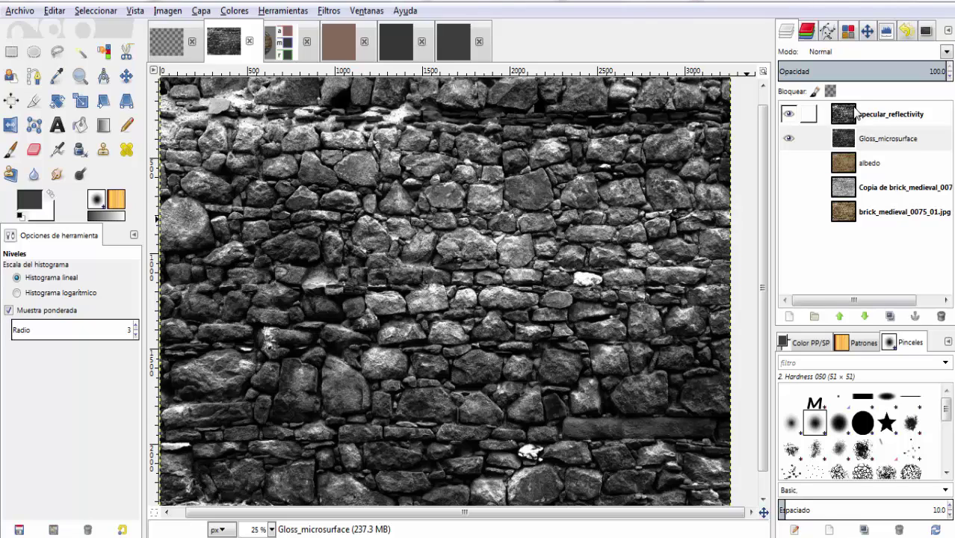
pyautogui.click(836, 216)
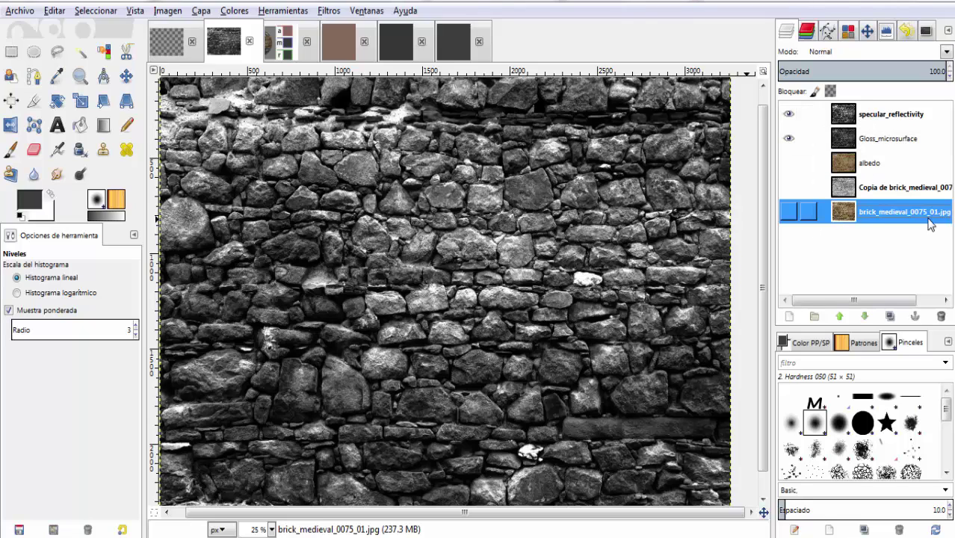
pyautogui.rightClick(888, 211)
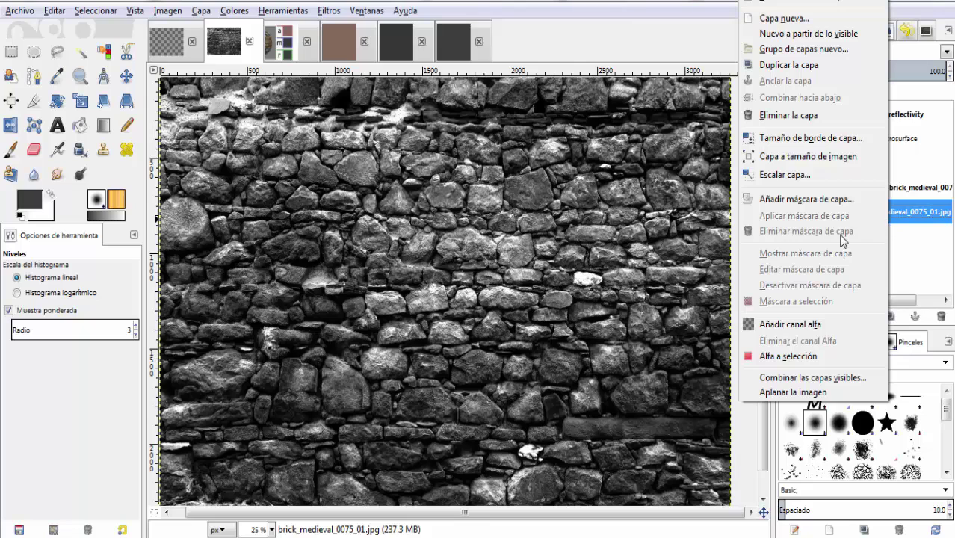
pyautogui.click(821, 66)
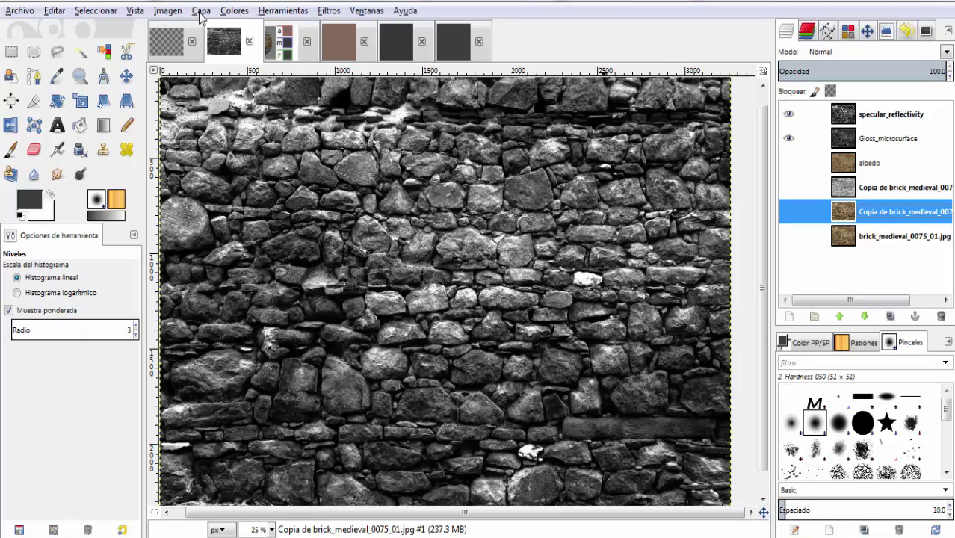
# - Show only the brick photo copy and apply Normalmap with the 4 sample filter at scale 4
pyautogui.click(327, 10)
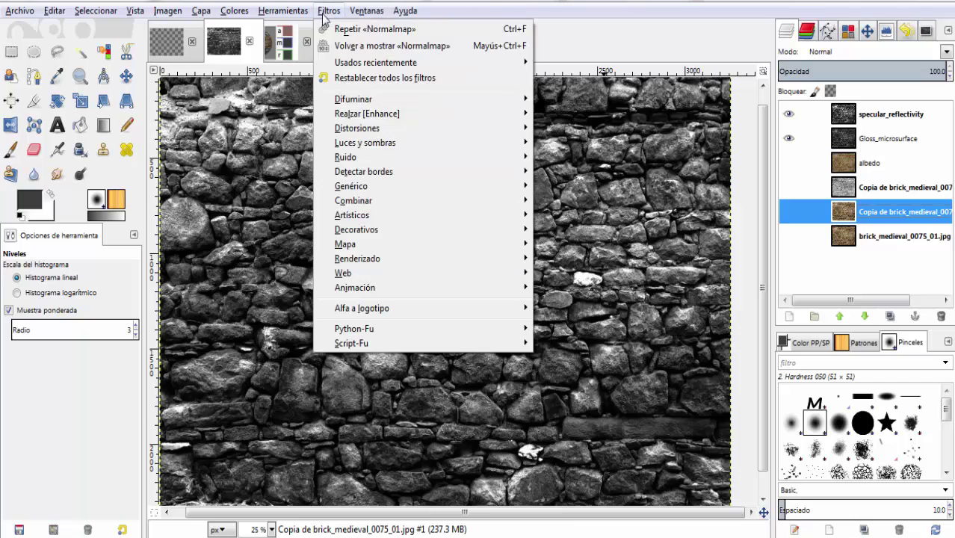
pyautogui.moveTo(345, 244)
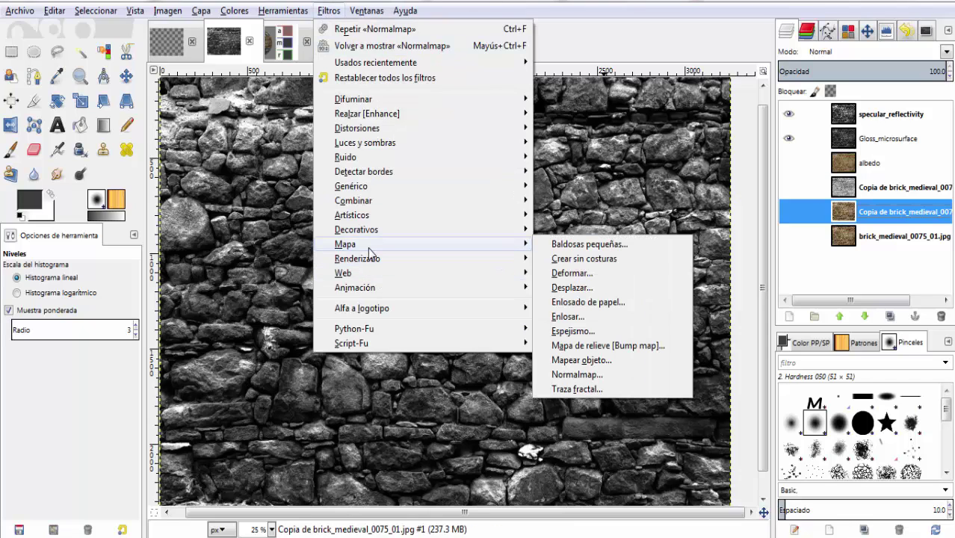
pyautogui.click(584, 375)
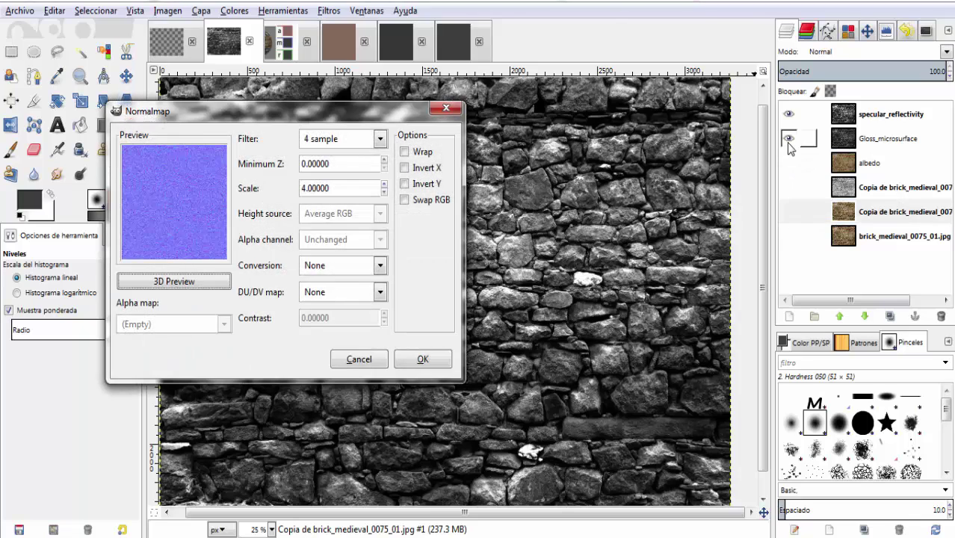
pyautogui.click(788, 138)
pyautogui.click(789, 114)
pyautogui.click(789, 211)
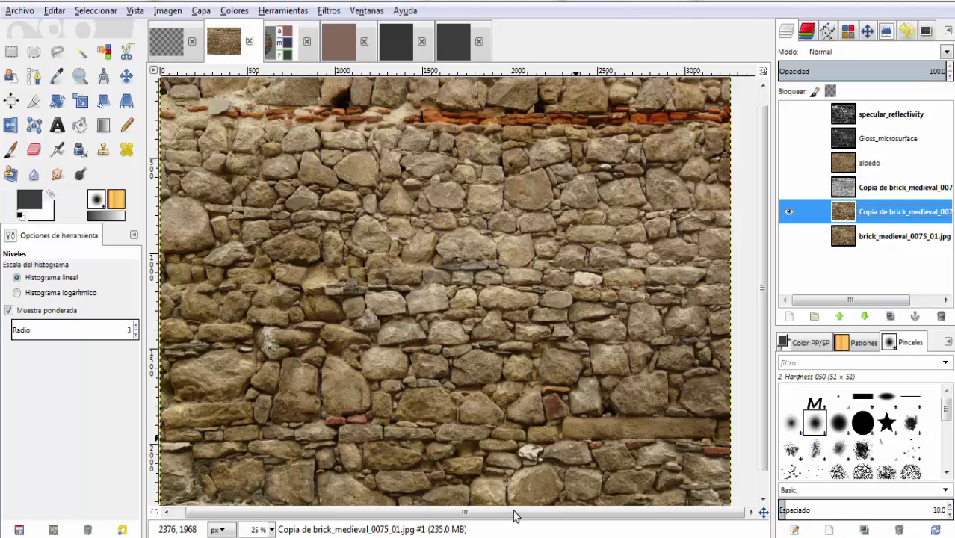
pyautogui.hotkey('ctrl', 'shift', 'f')
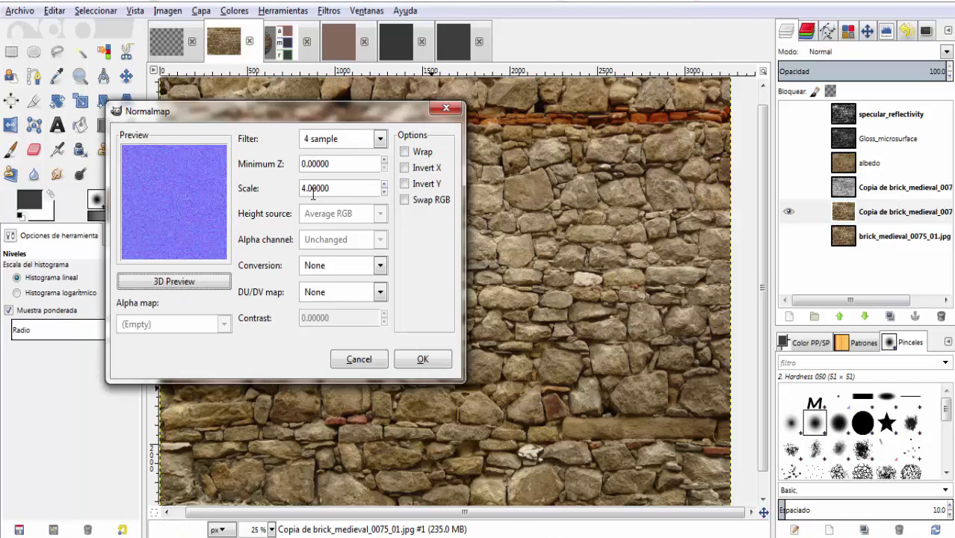
pyautogui.click(304, 187)
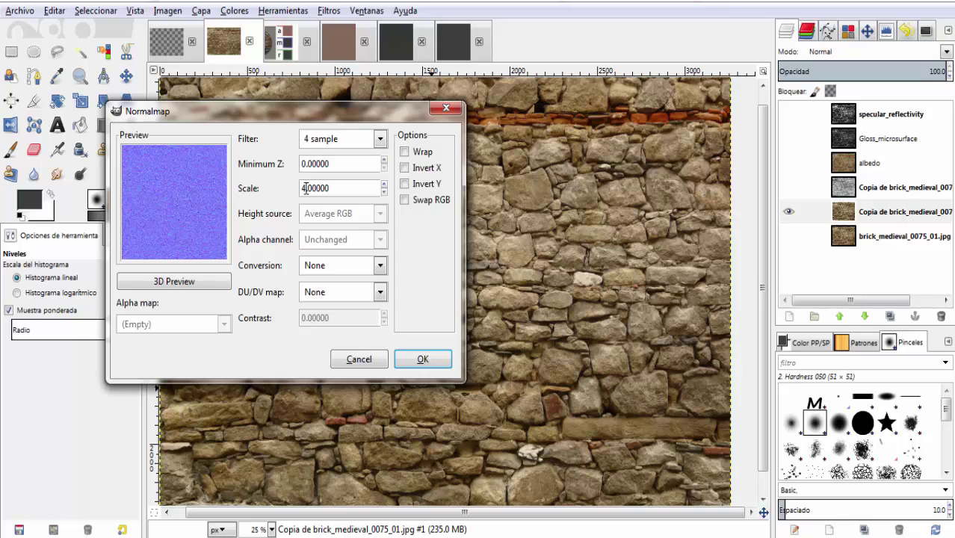
pyautogui.click(422, 359)
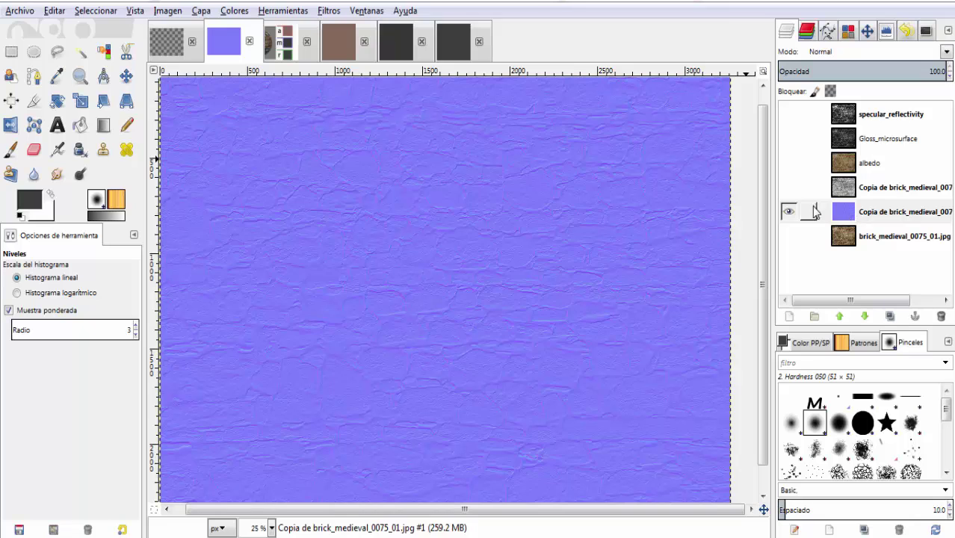
# - Duplicate the normal map layer twice to get three stacked copies
pyautogui.rightClick(839, 212)
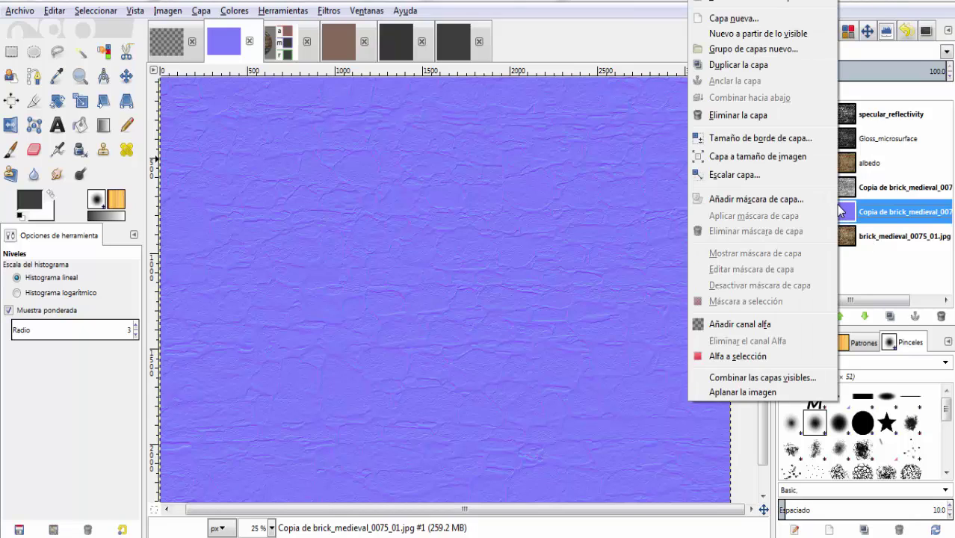
pyautogui.press('Escape')
pyautogui.click(889, 317)
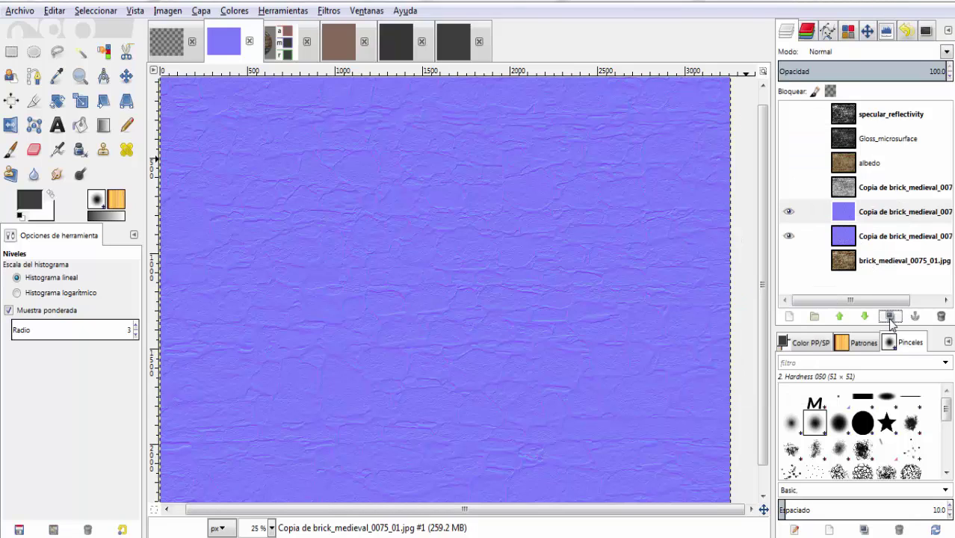
pyautogui.click(889, 317)
# - Set both the middle and top normal-map copies to Solapar (Overlay) blend mode
pyautogui.click(870, 238)
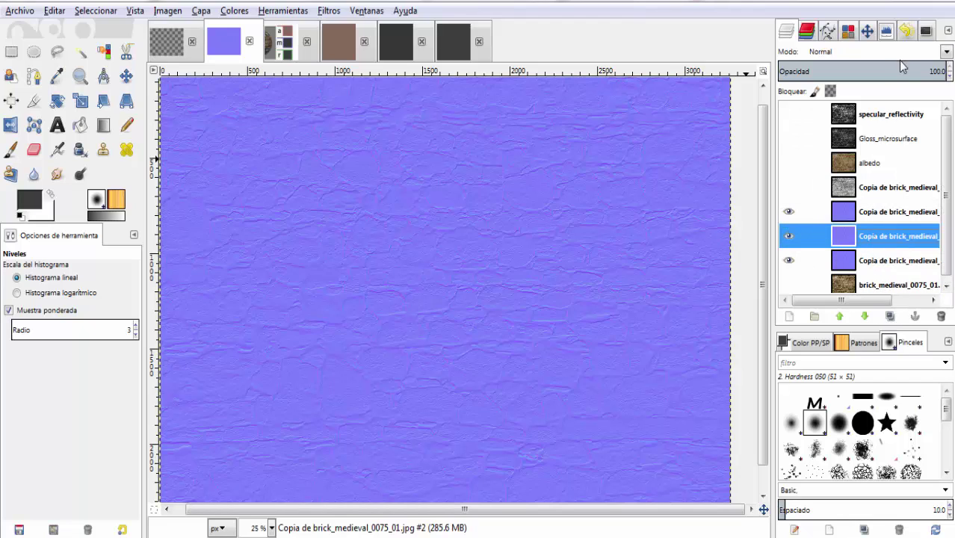
pyautogui.click(945, 52)
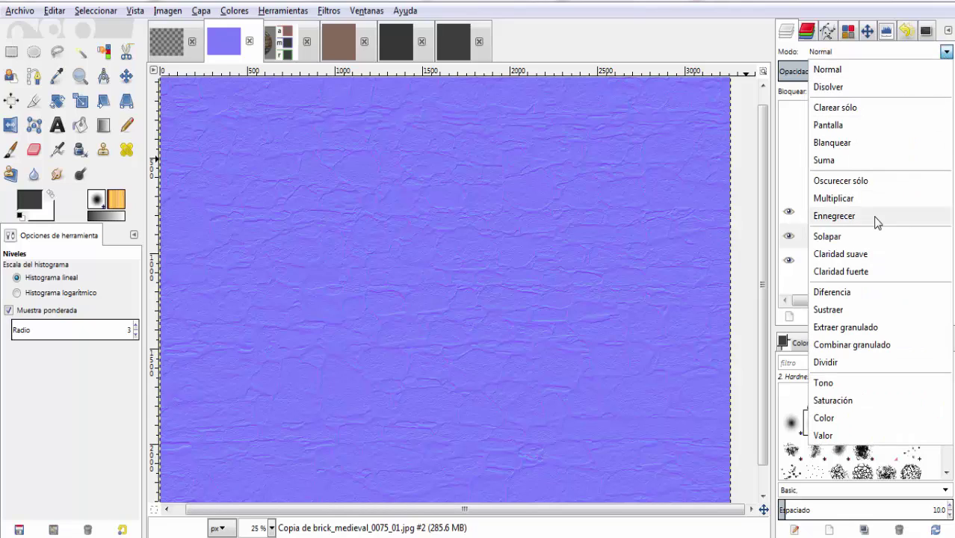
pyautogui.click(850, 245)
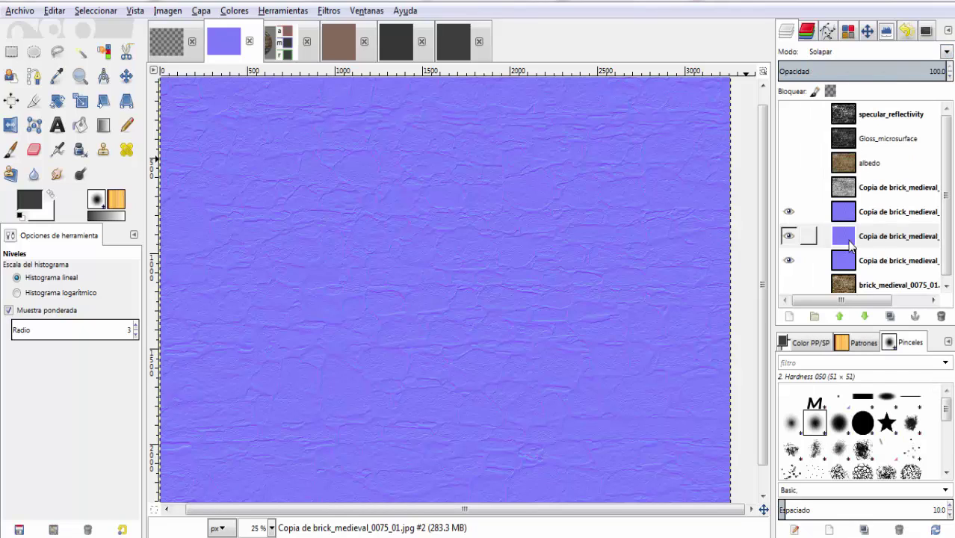
pyautogui.click(842, 212)
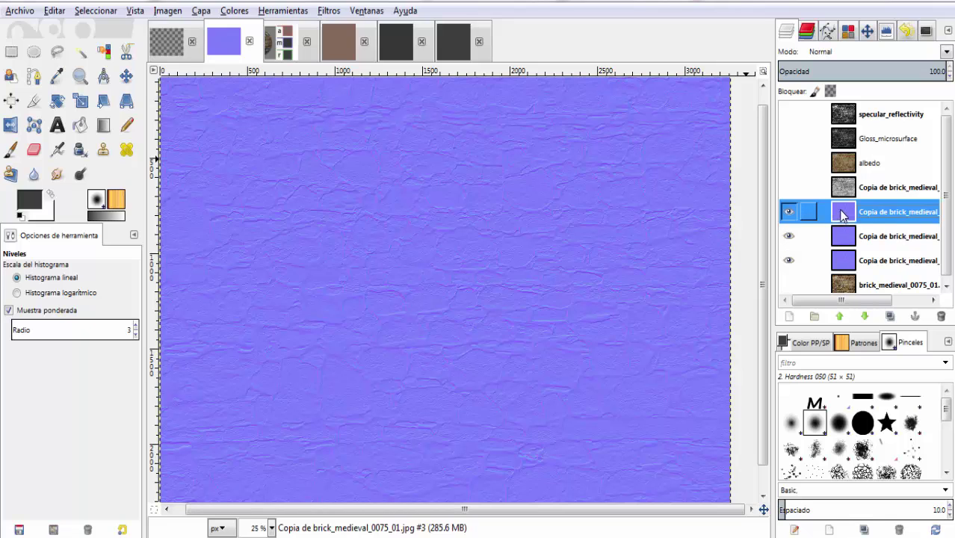
pyautogui.click(945, 52)
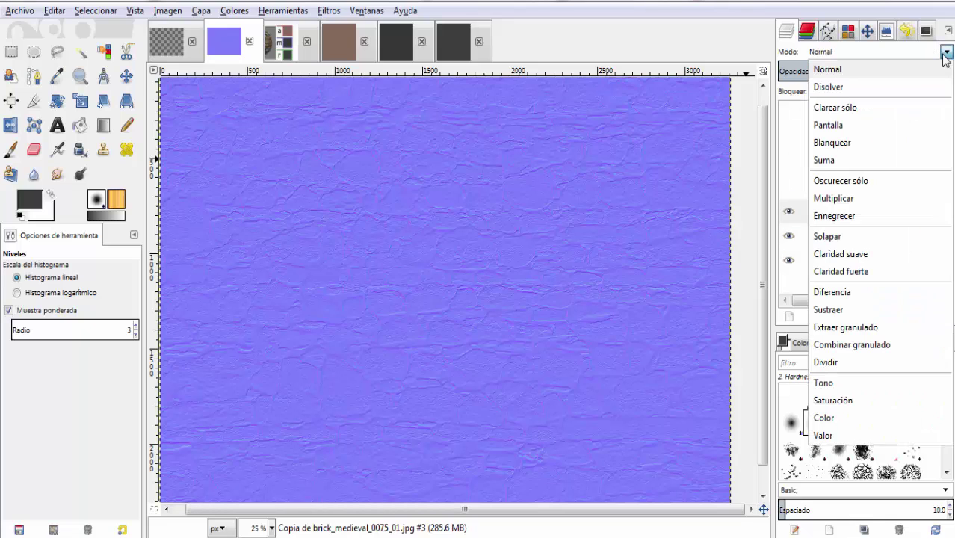
pyautogui.click(857, 238)
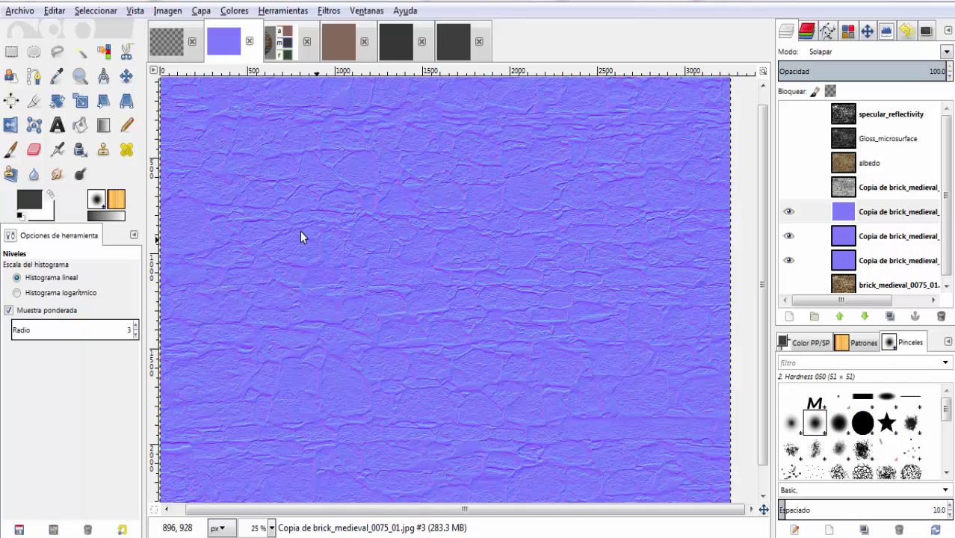
# - Hide the lower normal-map copies to compare the relief, then make them all visible again
pyautogui.click(789, 212)
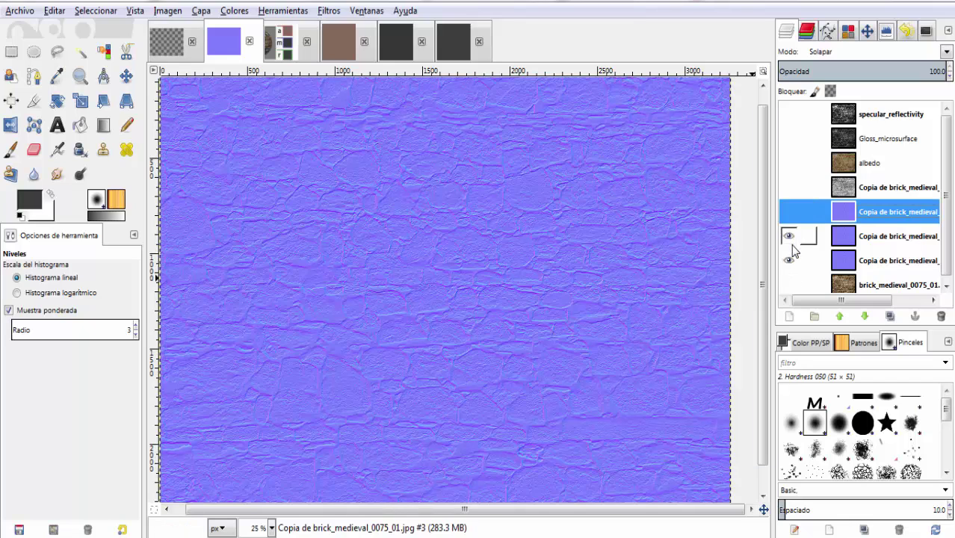
pyautogui.click(788, 236)
pyautogui.click(788, 236)
pyautogui.click(788, 212)
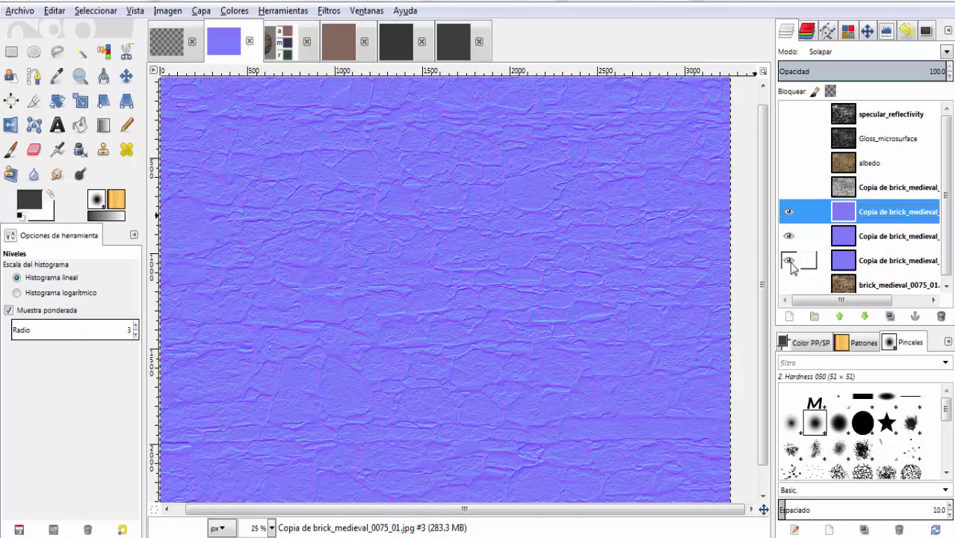
# - Export the stacked normal map as normalmap.jpg with default JPEG settings
pyautogui.click(21, 12)
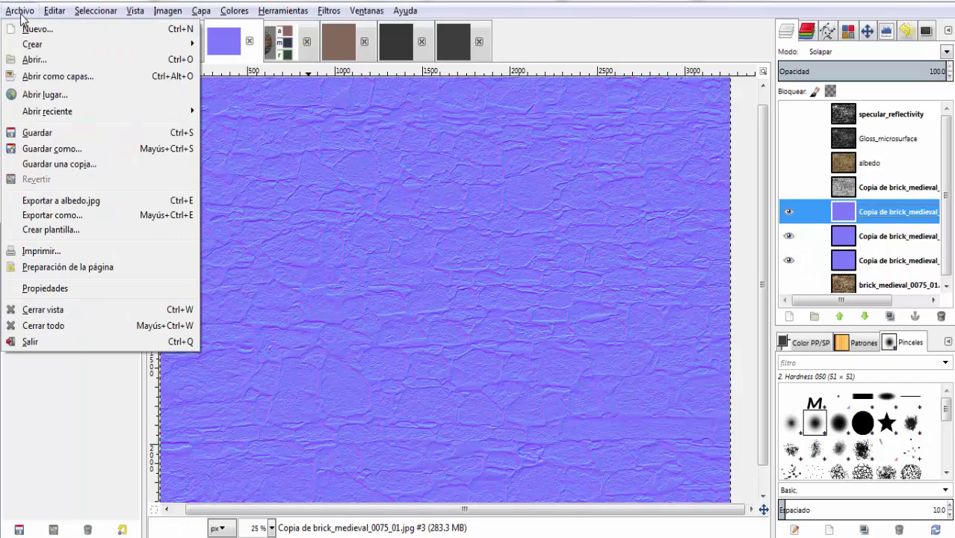
pyautogui.click(49, 217)
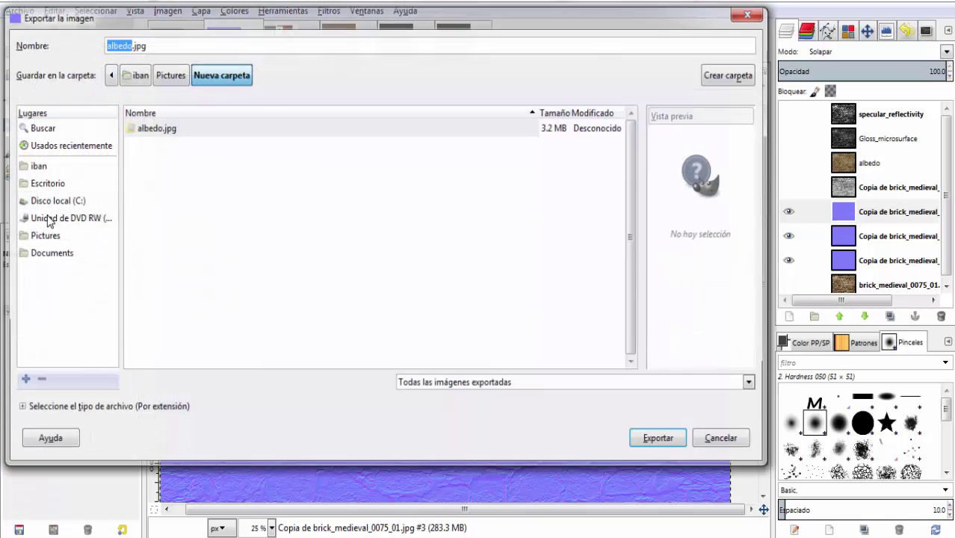
pyautogui.write('n')
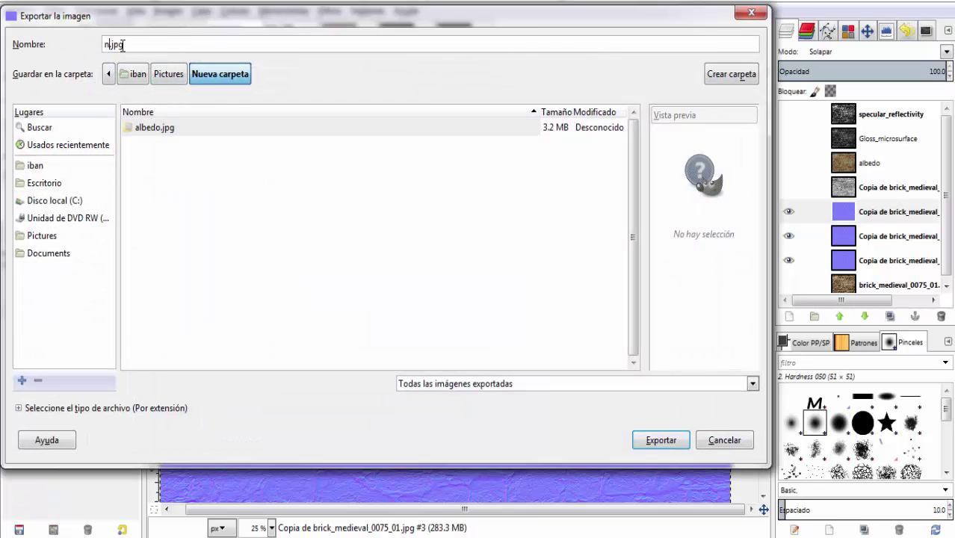
pyautogui.write('ormalmap')
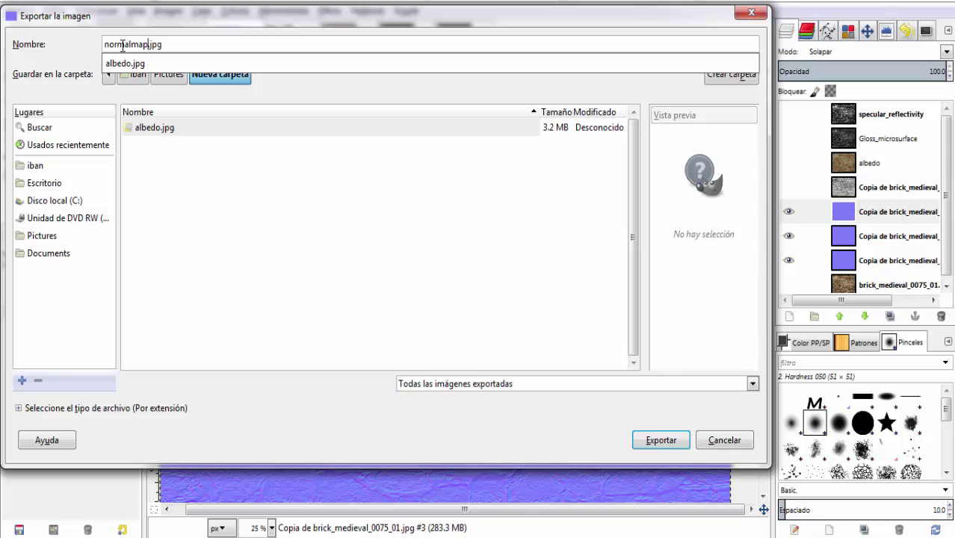
pyautogui.click(650, 443)
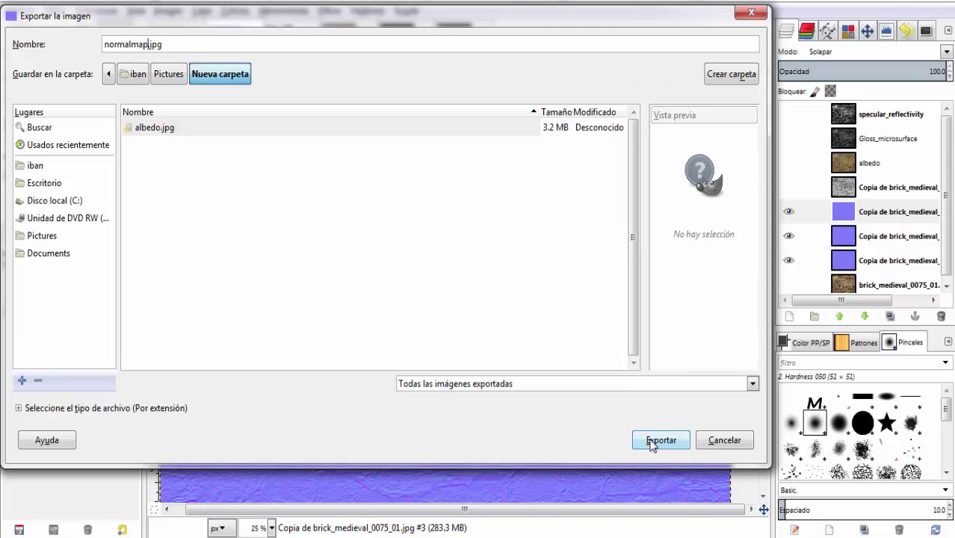
pyautogui.click(651, 444)
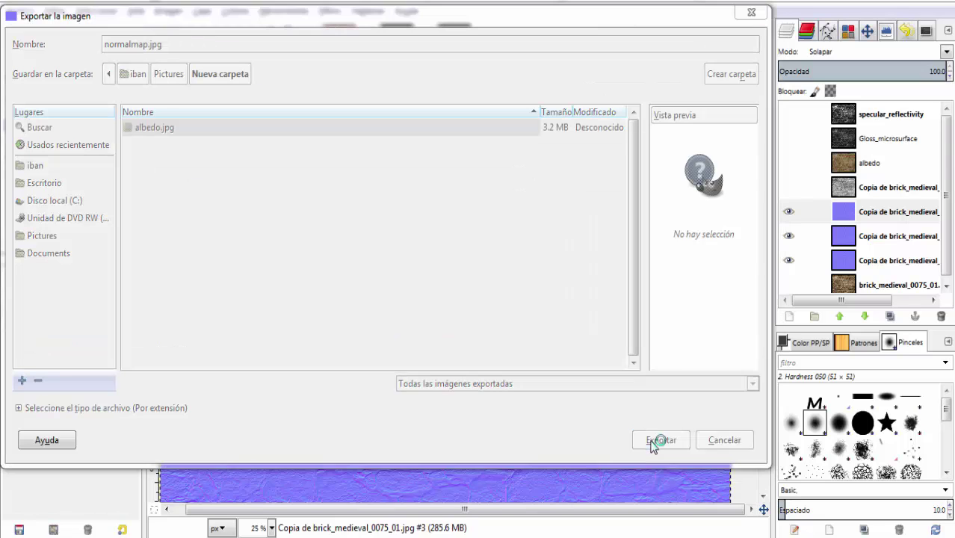
pyautogui.click(482, 371)
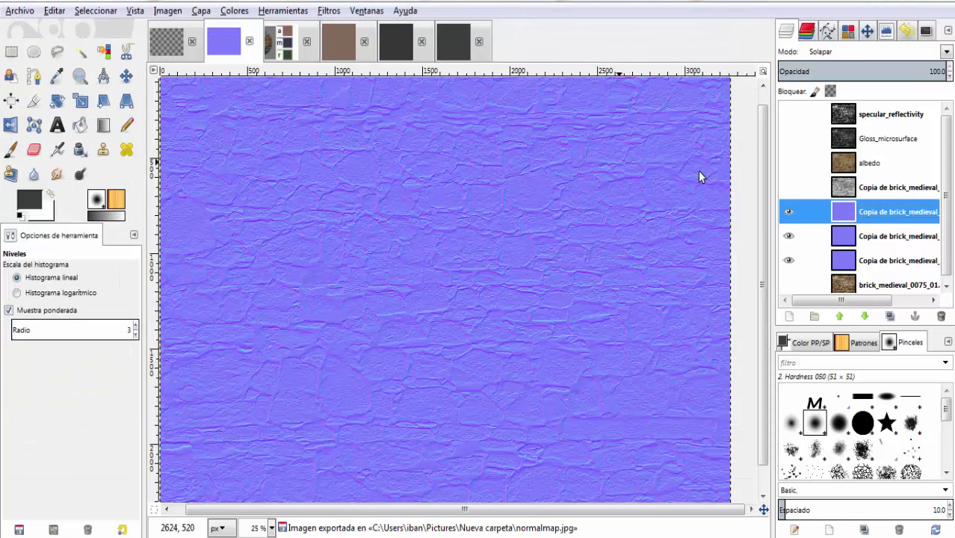
# - Hide the three normal-map copies and show only the Gloss_microsurface layer
pyautogui.click(882, 138)
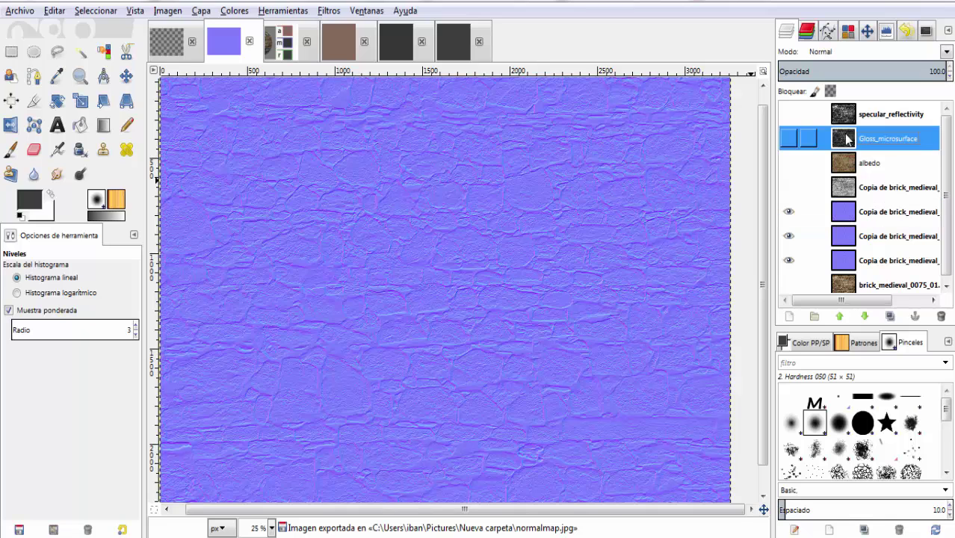
pyautogui.moveTo(788, 211); pyautogui.dragTo(788, 260)
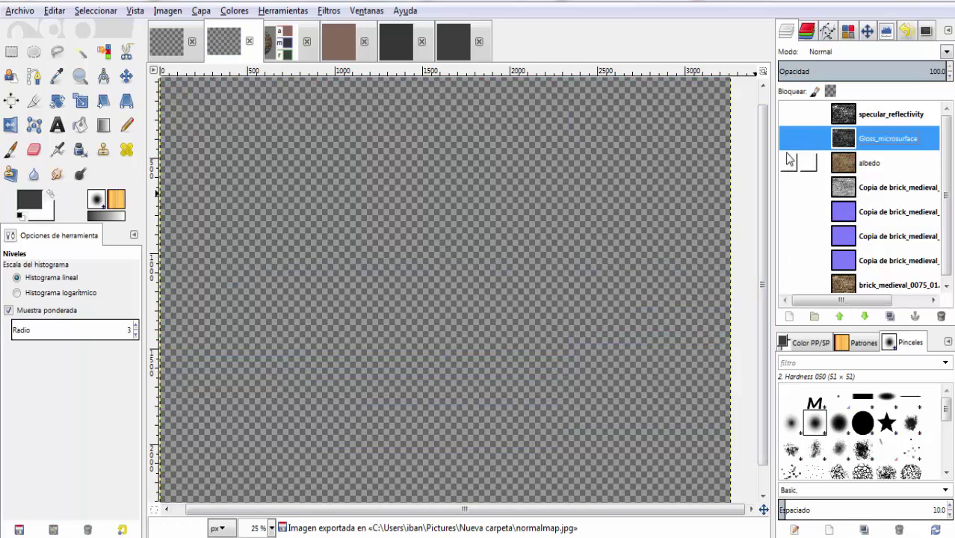
pyautogui.click(789, 139)
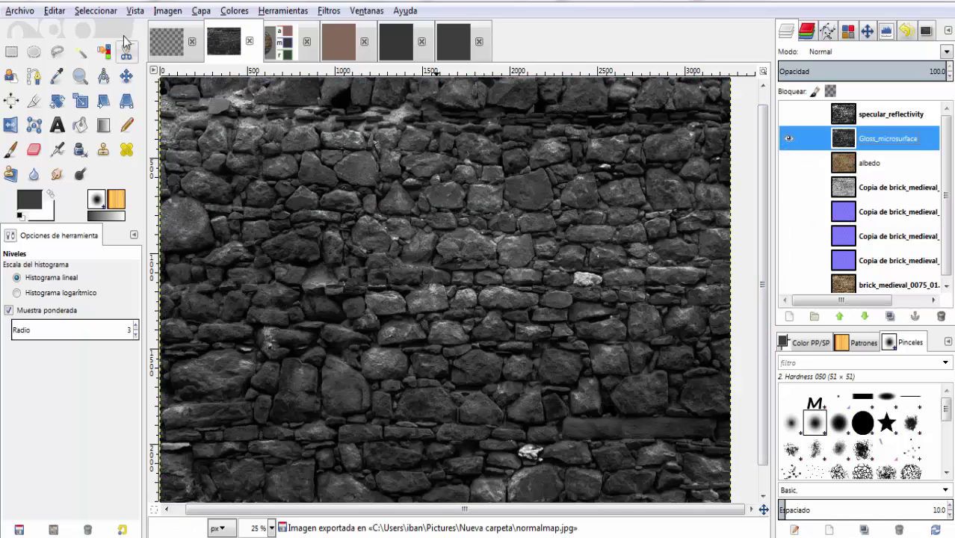
# - Export the gloss map as glossy_reflectivity.jpg with default JPEG settings
pyautogui.click(20, 11)
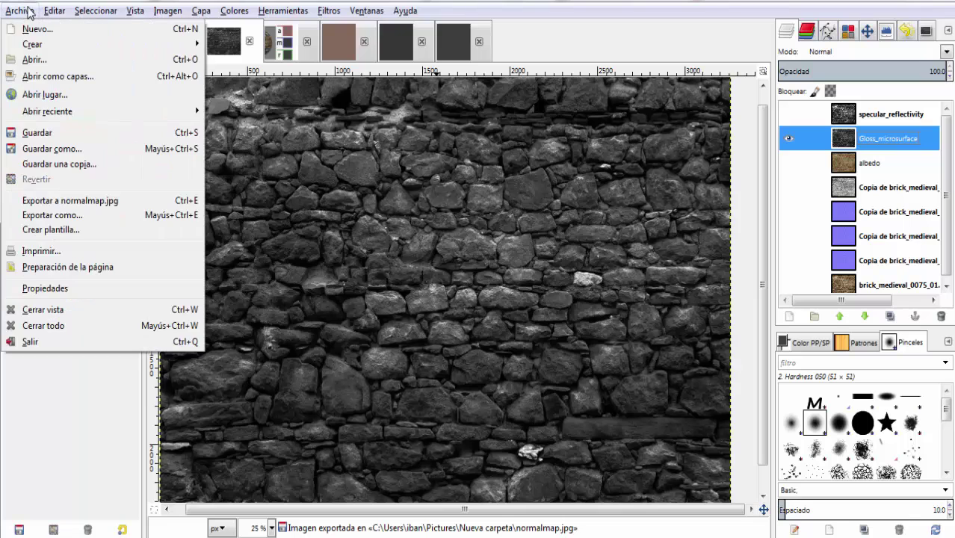
pyautogui.click(56, 215)
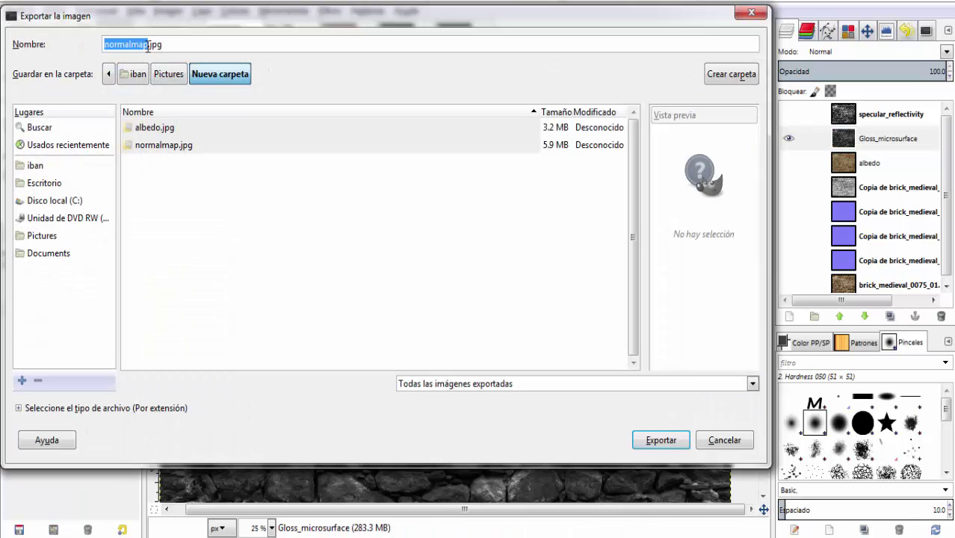
pyautogui.write('glos')
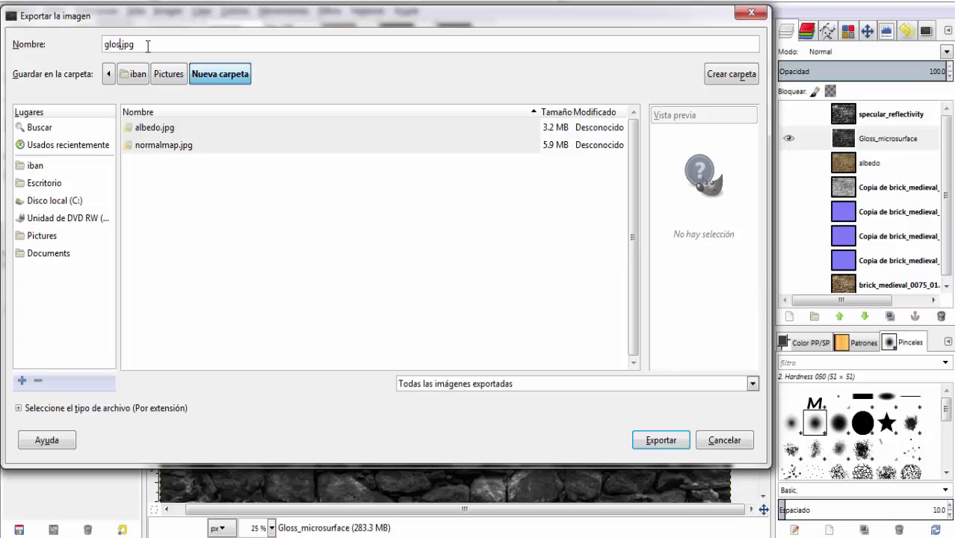
pyautogui.write('sy_')
pyautogui.write('refl')
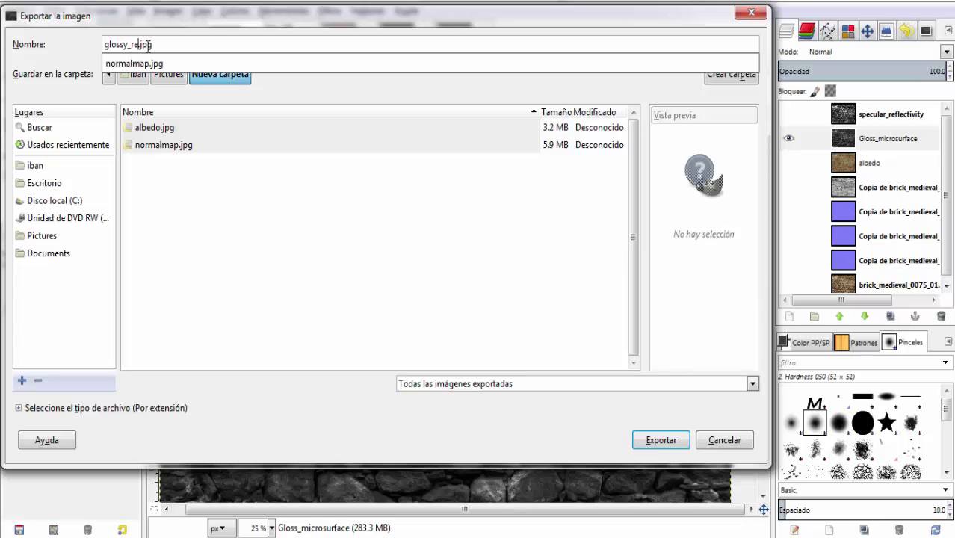
pyautogui.write('ectiv')
pyautogui.write('ity')
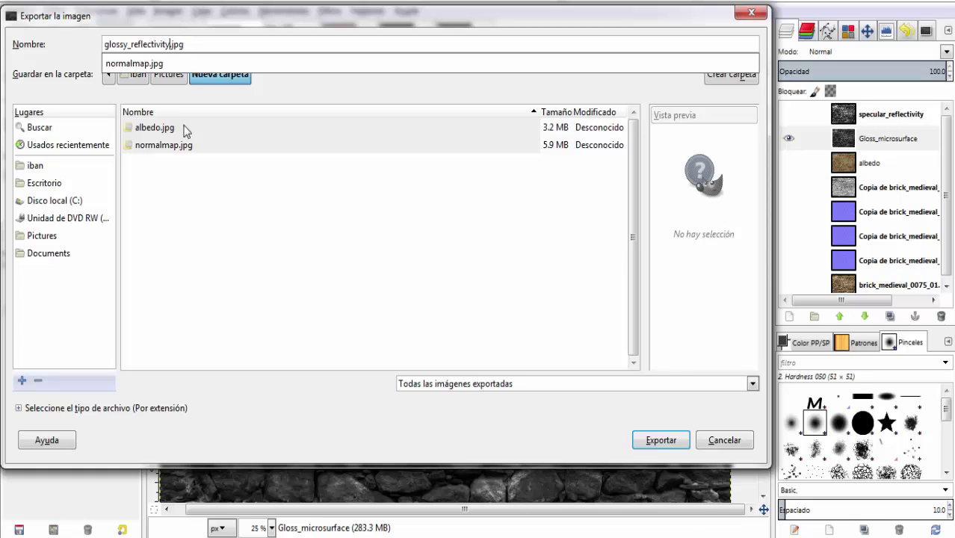
pyautogui.click(664, 442)
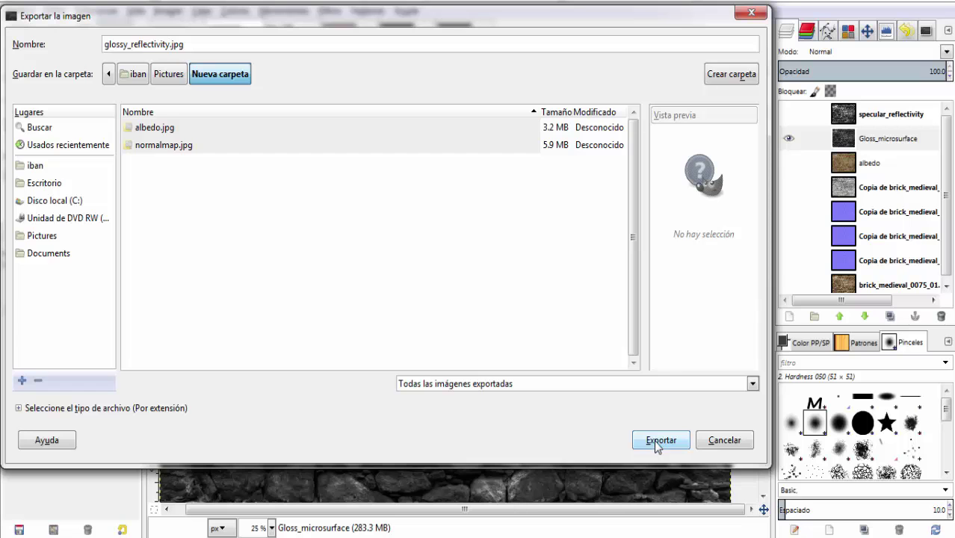
pyautogui.click(656, 442)
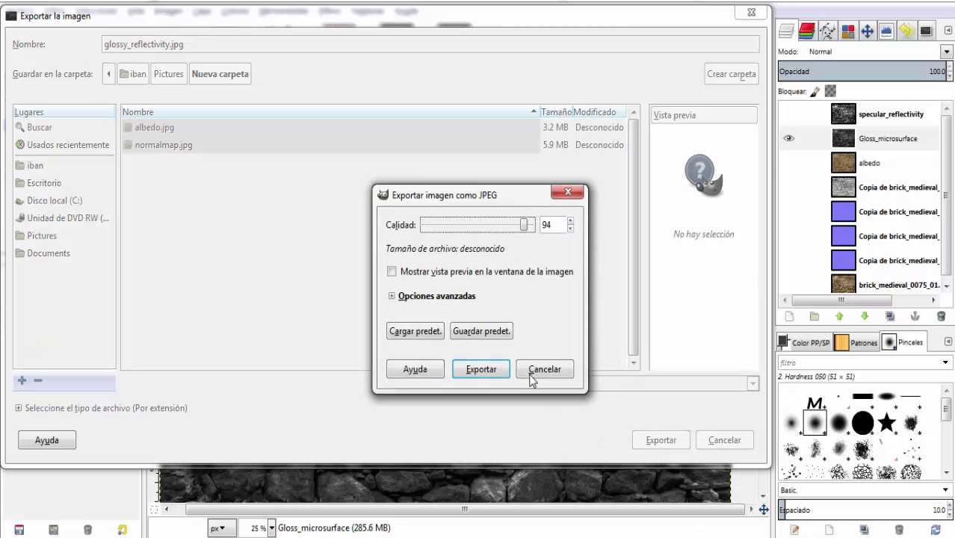
pyautogui.click(481, 367)
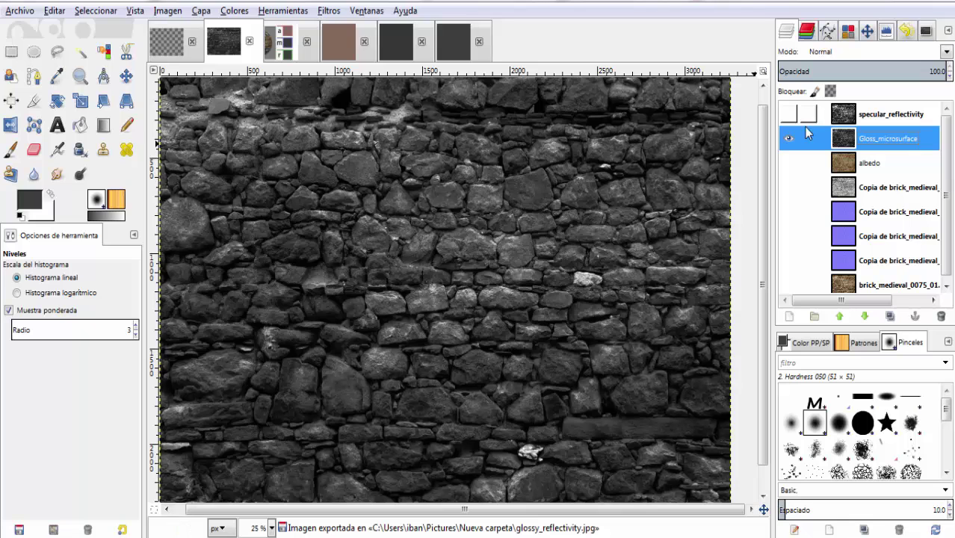
# - Hide Gloss_microsurface and make the specular_reflectivity layer visible instead
pyautogui.click(788, 138)
pyautogui.click(789, 115)
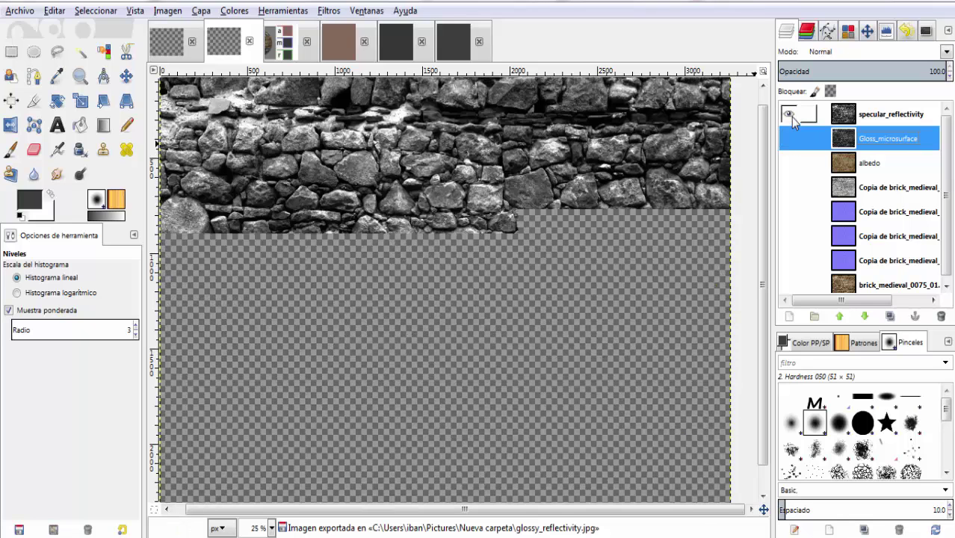
pyautogui.click(3, 13)
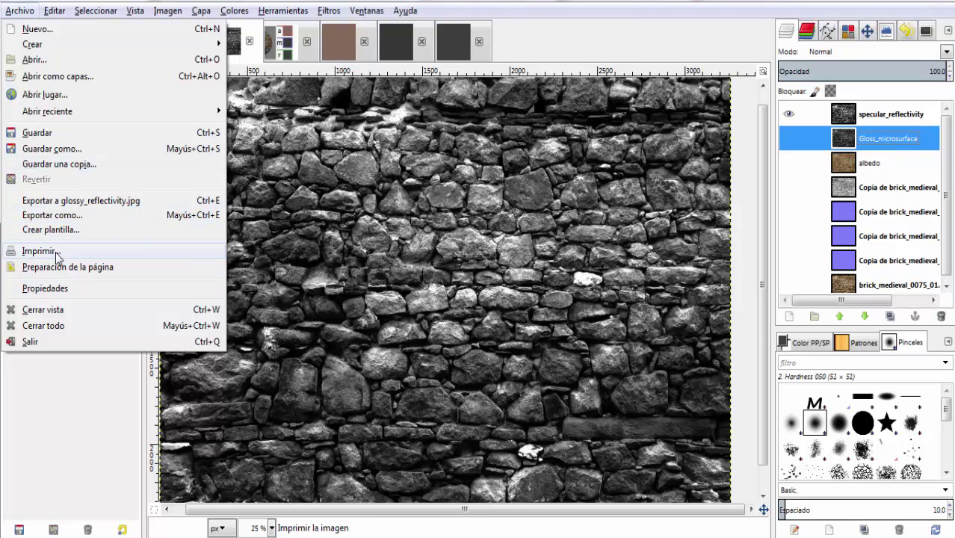
# - Export the specular layer as specular_reflectivity.jpg with default JPEG settings
pyautogui.click(52, 216)
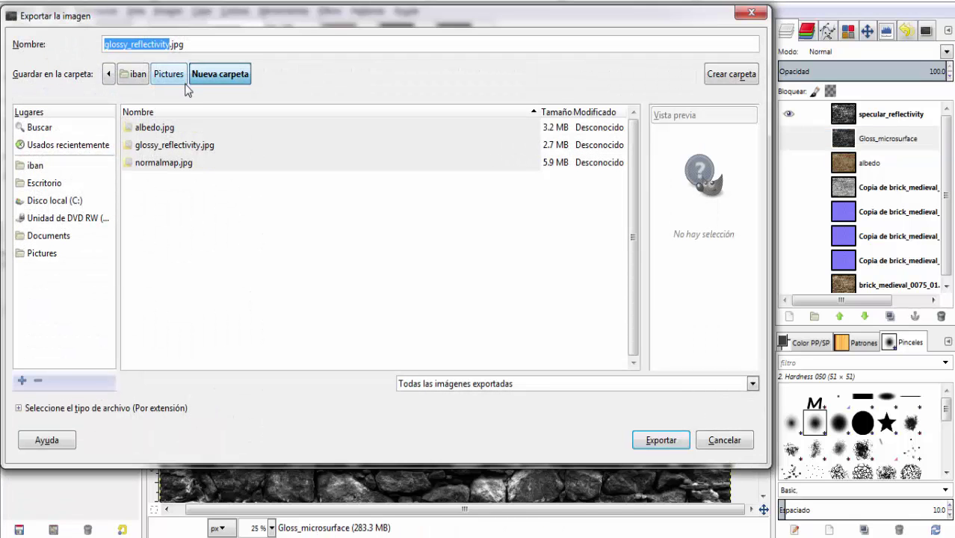
pyautogui.write('spe')
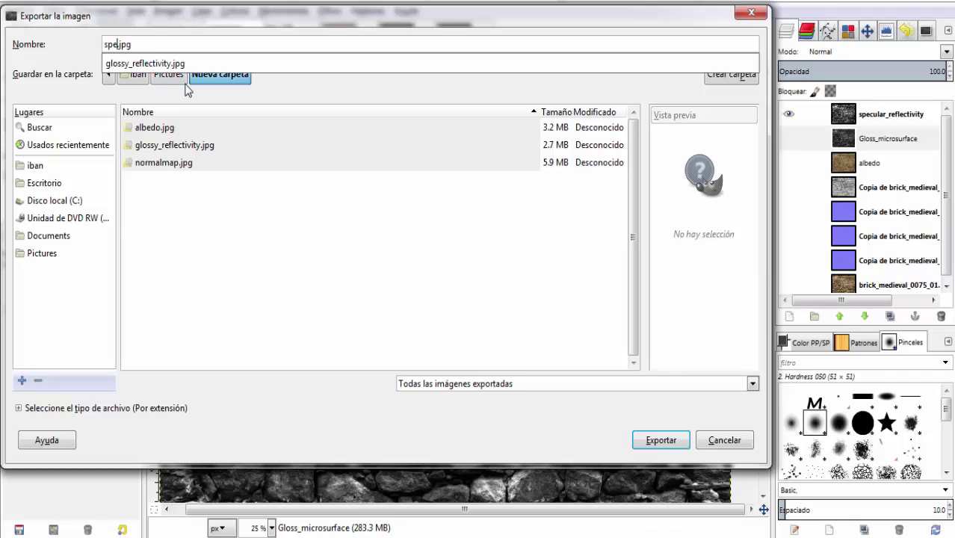
pyautogui.write('cular_ref')
pyautogui.write('lectivity')
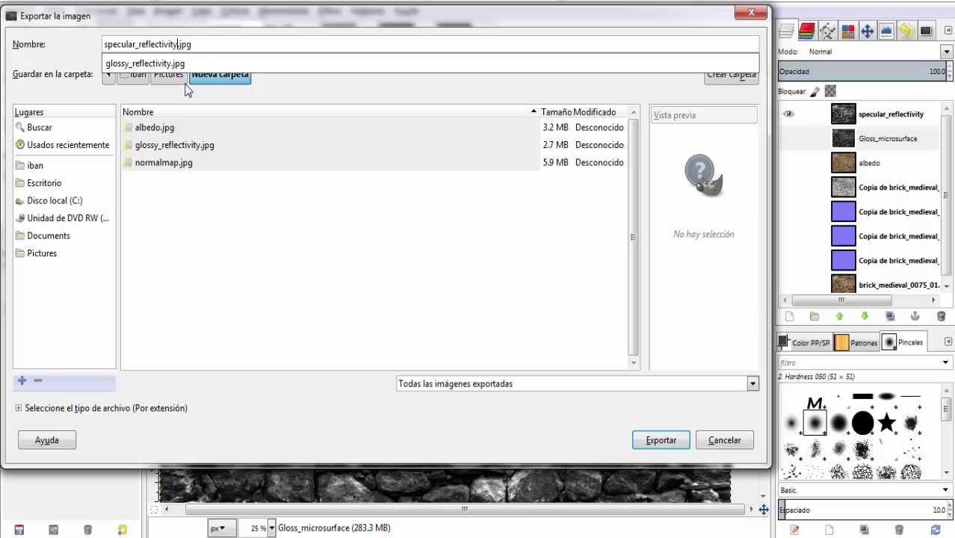
pyautogui.click(656, 442)
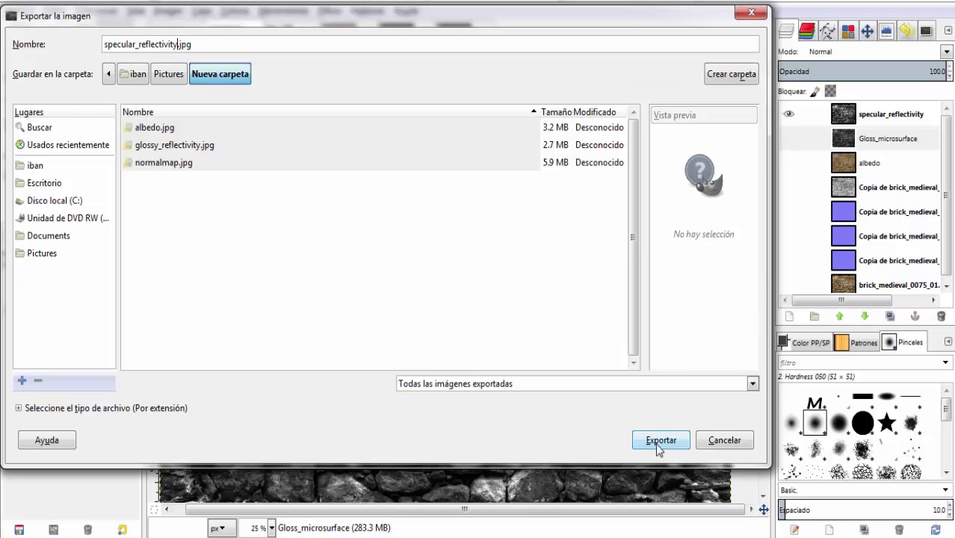
pyautogui.click(655, 443)
pyautogui.click(473, 369)
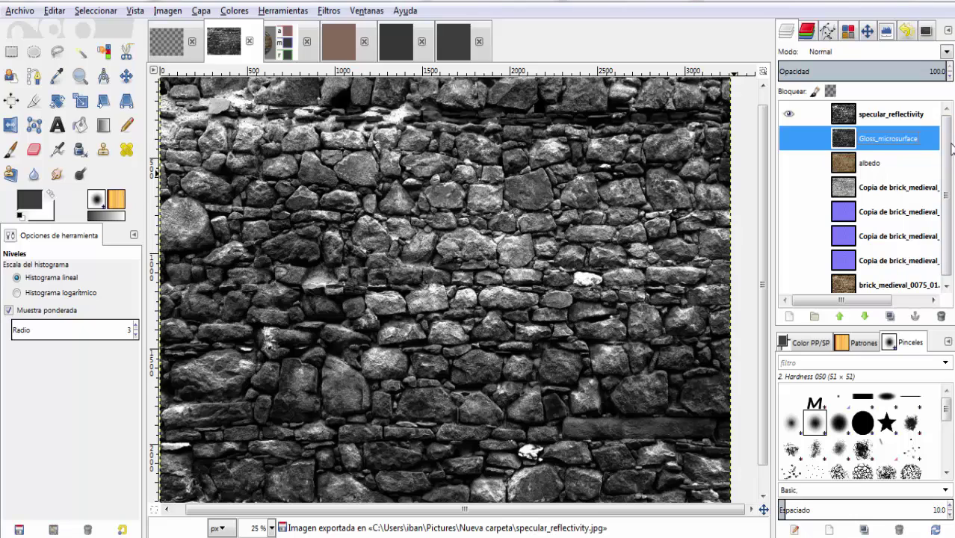
pyautogui.scroll(-1, 948, 195)
pyautogui.moveTo(947, 196); pyautogui.dragTo(946, 125)
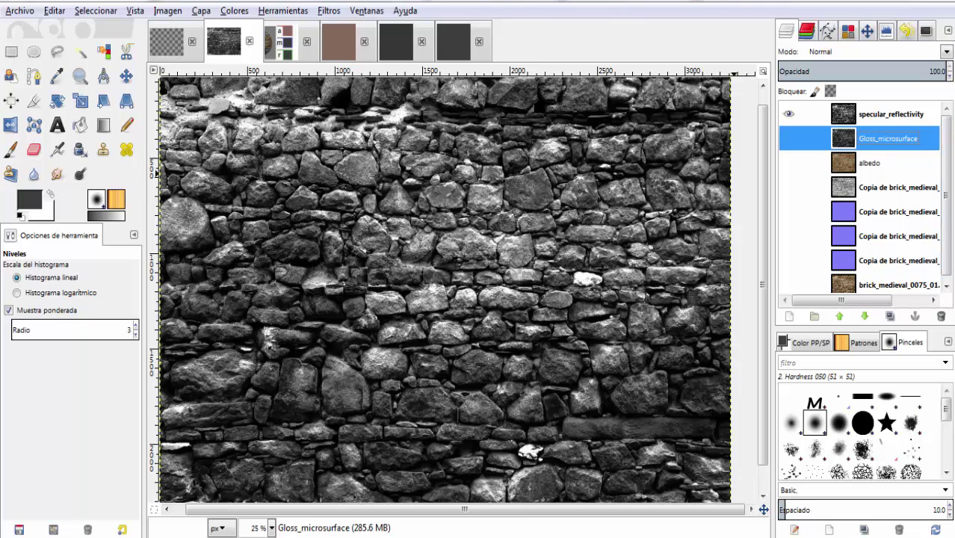
pyautogui.scroll(-1, 947, 142)
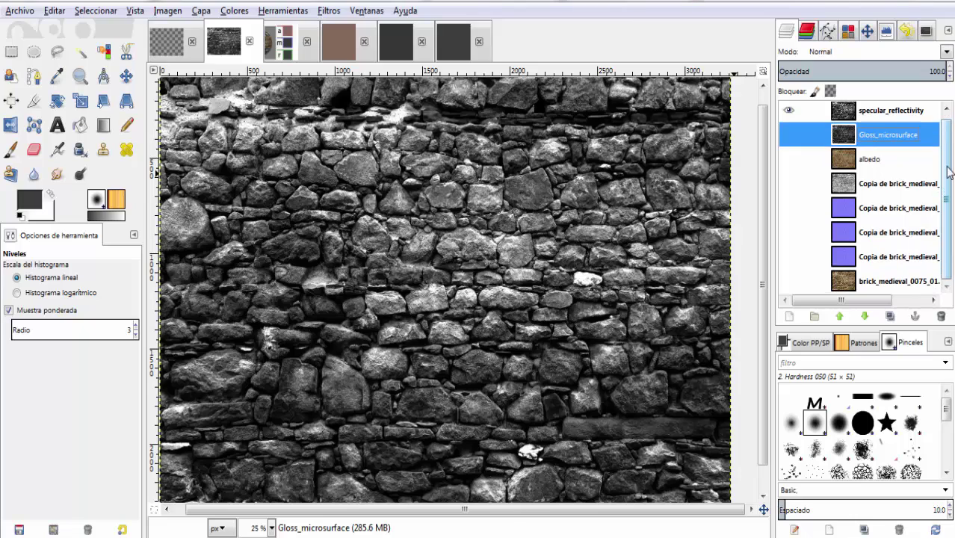